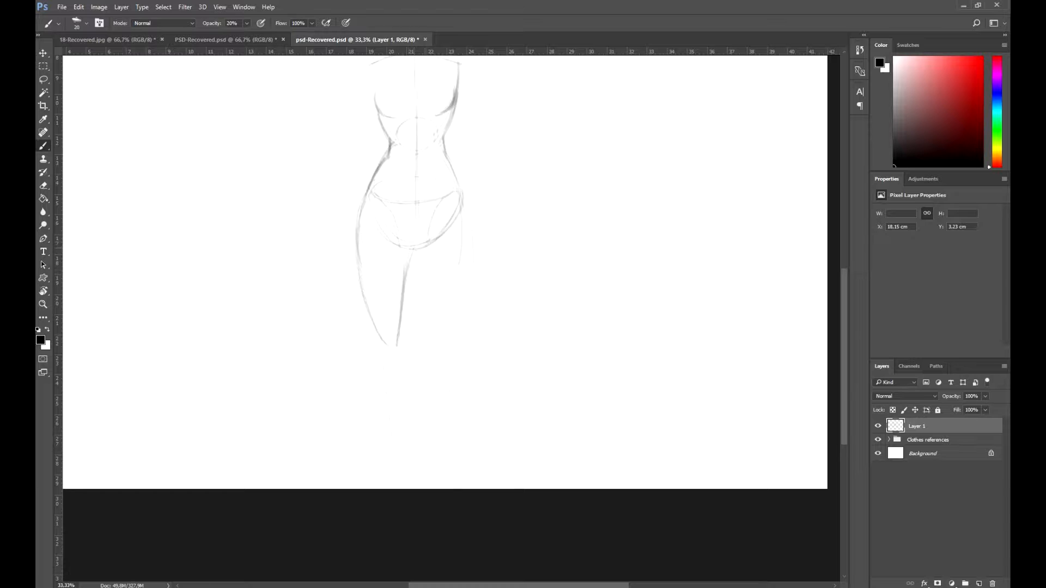
Sketch the outer contour of the second thigh and scale the figure down to about 88%
{"action": "left_click_drag", "start_coordinate": [473, 226], "coordinate": [453, 338]}
{"action": "key", "text": "ctrl+minus"}
{"action": "key", "text": "ctrl+t"}
{"action": "left_click_drag", "start_coordinate": [500, 167], "coordinate": [493, 189]}
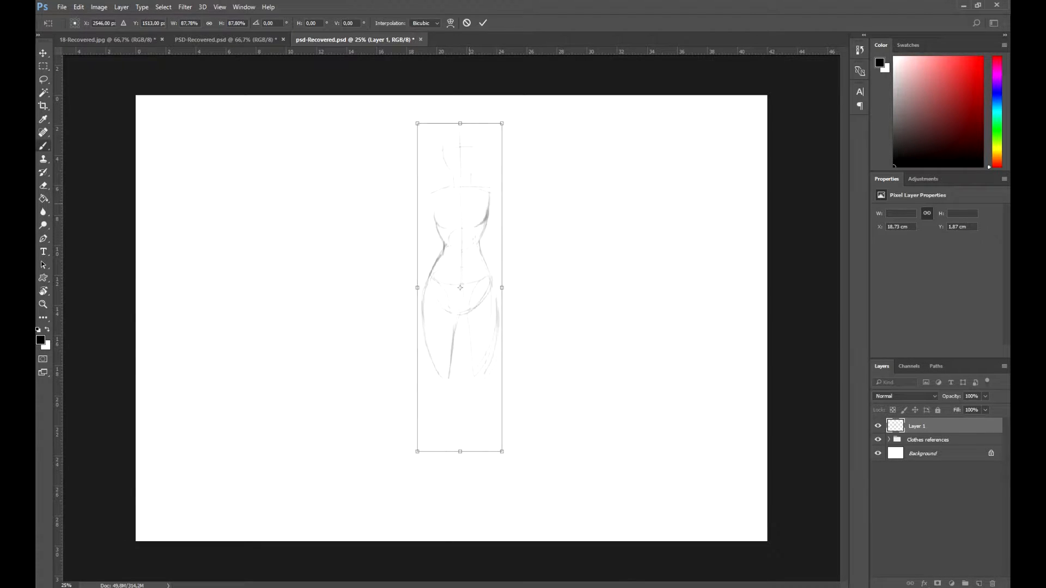
{"action": "key", "text": "Return"}
Sketch oval guides for both knees and the outer line of the first calf below them
{"action": "key", "text": "ctrl+plus"}
{"action": "key", "text": "b"}
{"action": "left_click_drag", "start_coordinate": [403, 302], "coordinate": [398, 335]}
{"action": "mouse_move", "coordinate": [463, 315]}
{"action": "left_mouse_down"}
{"action": "mouse_move", "coordinate": [446, 329]}
{"action": "mouse_move", "coordinate": [467, 299]}
{"action": "left_mouse_up"}
{"action": "left_click_drag", "start_coordinate": [386, 297], "coordinate": [388, 330]}
{"action": "left_click_drag", "start_coordinate": [469, 294], "coordinate": [467, 321]}
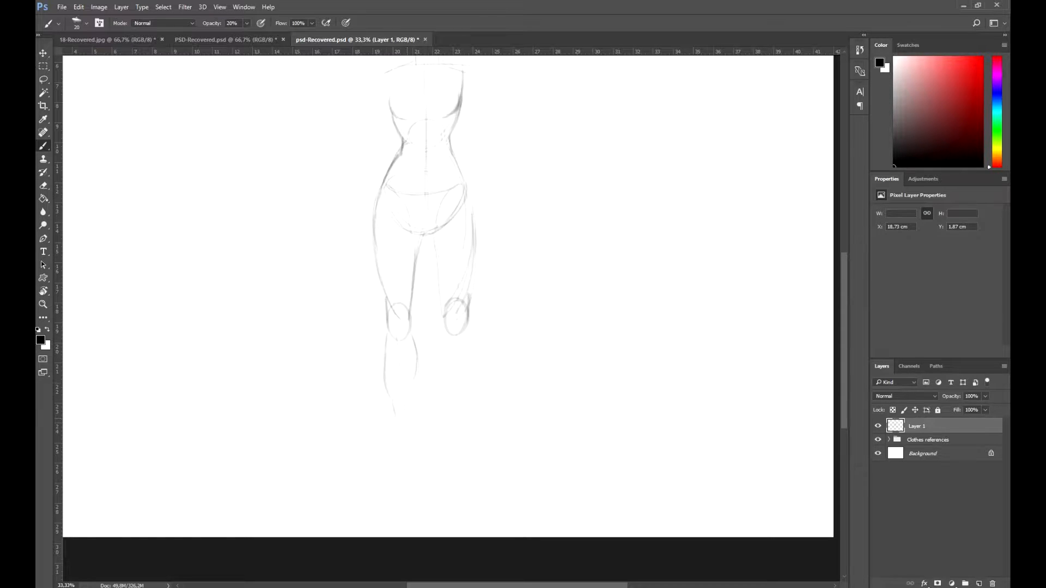
Sketch the first leg's inner calf and ankle and outline its foot
{"action": "mouse_move", "coordinate": [415, 349]}
{"action": "left_mouse_down"}
{"action": "mouse_move", "coordinate": [409, 417]}
{"action": "mouse_move", "coordinate": [394, 416]}
{"action": "mouse_move", "coordinate": [412, 397]}
{"action": "left_mouse_up"}
{"action": "left_click_drag", "start_coordinate": [372, 451], "coordinate": [410, 447]}
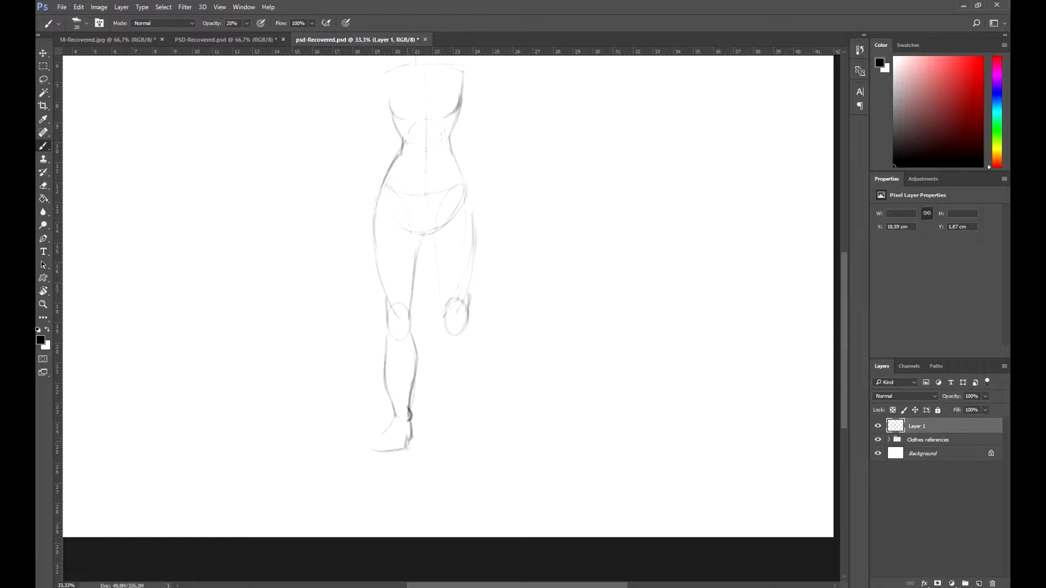
{"action": "left_click_drag", "start_coordinate": [406, 442], "coordinate": [371, 453]}
{"action": "left_click_drag", "start_coordinate": [394, 418], "coordinate": [363, 455]}
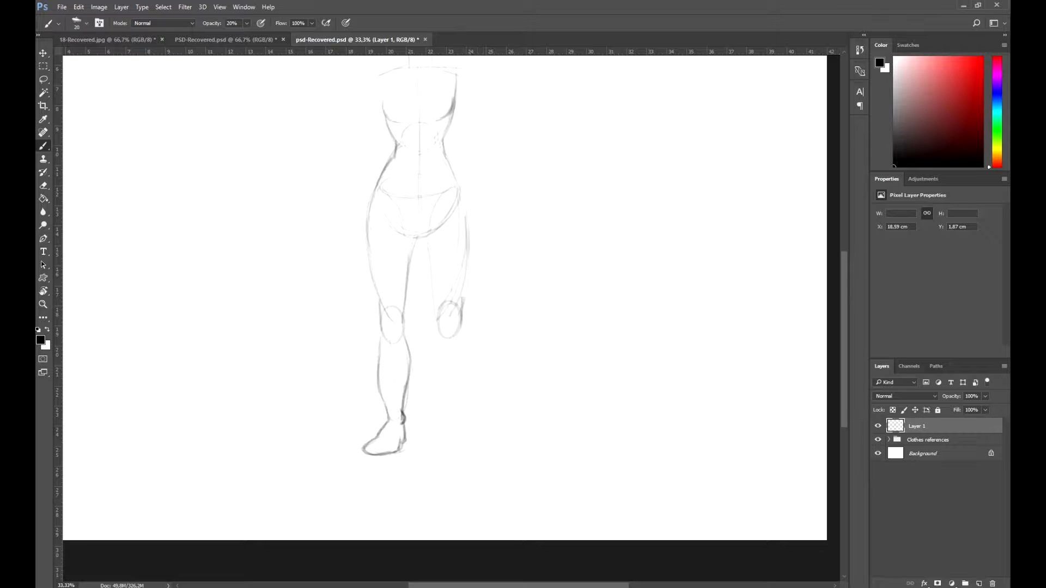
Strengthen the first leg's inner thigh and sketch the second leg's calf, ankle and foot
{"action": "left_click_drag", "start_coordinate": [411, 251], "coordinate": [403, 326]}
{"action": "left_click_drag", "start_coordinate": [433, 334], "coordinate": [447, 415]}
{"action": "mouse_move", "coordinate": [463, 328]}
{"action": "left_mouse_down"}
{"action": "mouse_move", "coordinate": [463, 418]}
{"action": "mouse_move", "coordinate": [446, 417]}
{"action": "mouse_move", "coordinate": [445, 441]}
{"action": "mouse_move", "coordinate": [482, 458]}
{"action": "left_mouse_up"}
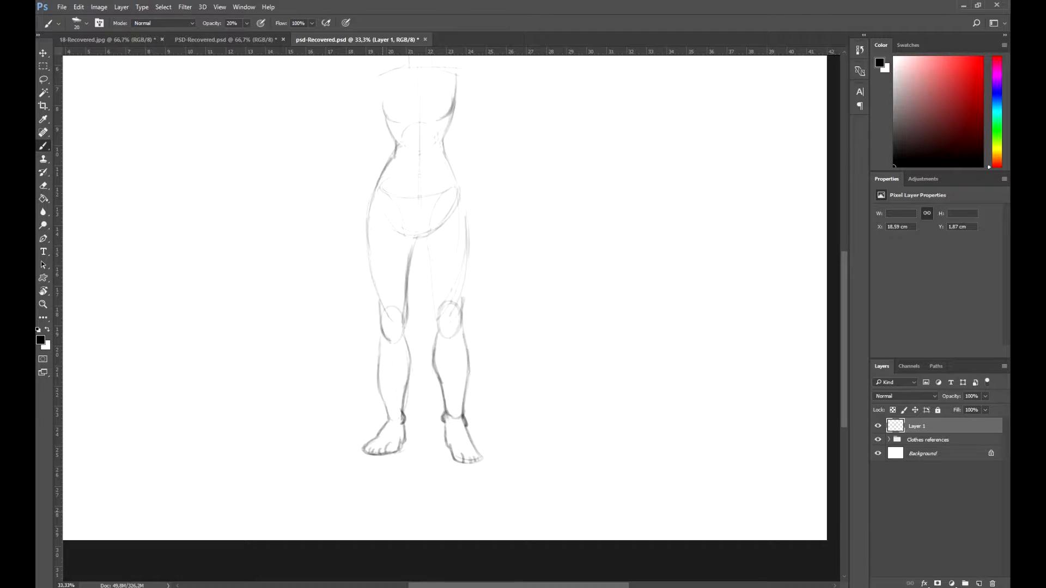
Define the second leg's inner and outer thigh contours from the hip down to the knee
{"action": "left_click_drag", "start_coordinate": [436, 272], "coordinate": [420, 292]}
{"action": "left_click_drag", "start_coordinate": [440, 202], "coordinate": [452, 283]}
{"action": "left_click_drag", "start_coordinate": [409, 257], "coordinate": [424, 352]}
{"action": "left_click_drag", "start_coordinate": [412, 288], "coordinate": [420, 336]}
{"action": "left_click_drag", "start_coordinate": [451, 246], "coordinate": [446, 347]}
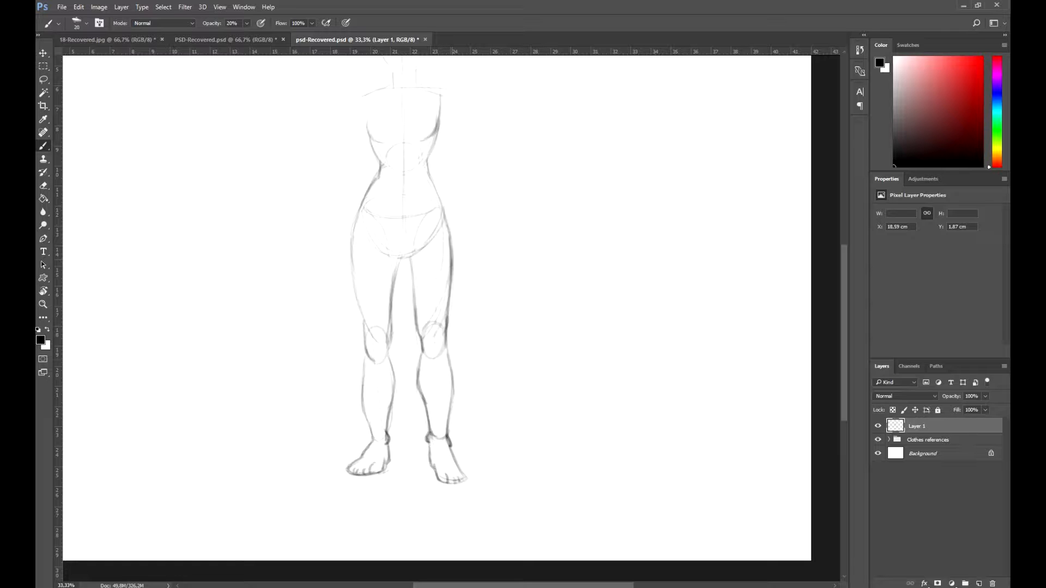
Lasso the lower part of the legs and transform it to shorten it slightly
{"action": "left_click_drag", "start_coordinate": [436, 272], "coordinate": [420, 293]}
{"action": "key", "text": "l"}
{"action": "mouse_move", "coordinate": [406, 417]}
{"action": "left_mouse_down"}
{"action": "mouse_move", "coordinate": [463, 509]}
{"action": "mouse_move", "coordinate": [414, 415]}
{"action": "left_mouse_up"}
{"action": "key", "text": "ctrl+t"}
{"action": "left_click_drag", "start_coordinate": [433, 511], "coordinate": [433, 502]}
{"action": "key", "text": "Return"}
Add kneecap marks and darken the contours of the lower legs
{"action": "key", "text": "b"}
{"action": "left_click_drag", "start_coordinate": [403, 394], "coordinate": [410, 436]}
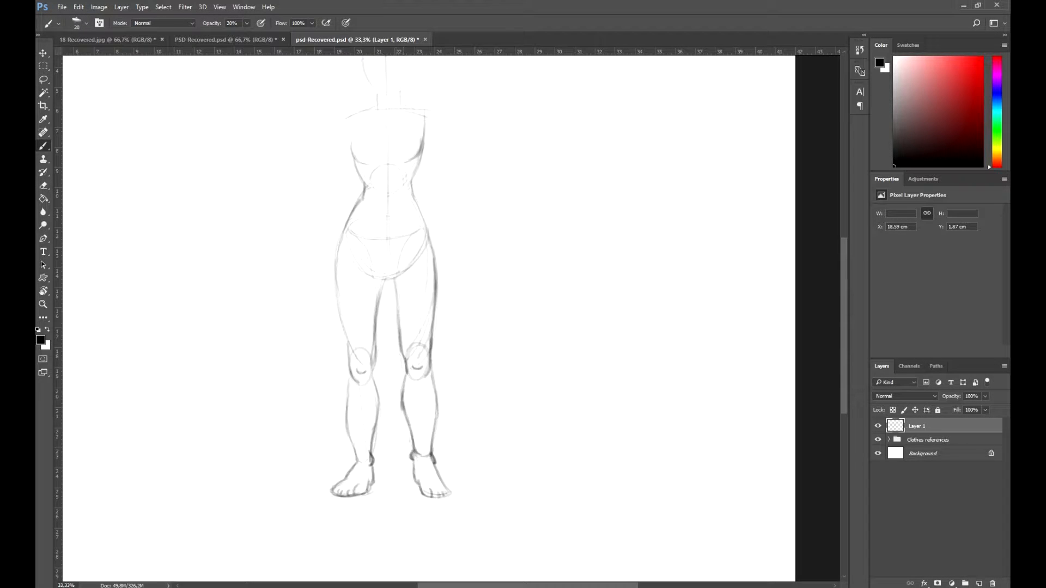
{"action": "mouse_move", "coordinate": [413, 327]}
{"action": "left_mouse_down"}
{"action": "mouse_move", "coordinate": [392, 381]}
{"action": "mouse_move", "coordinate": [410, 346]}
{"action": "left_mouse_up"}
{"action": "left_click_drag", "start_coordinate": [428, 387], "coordinate": [435, 440]}
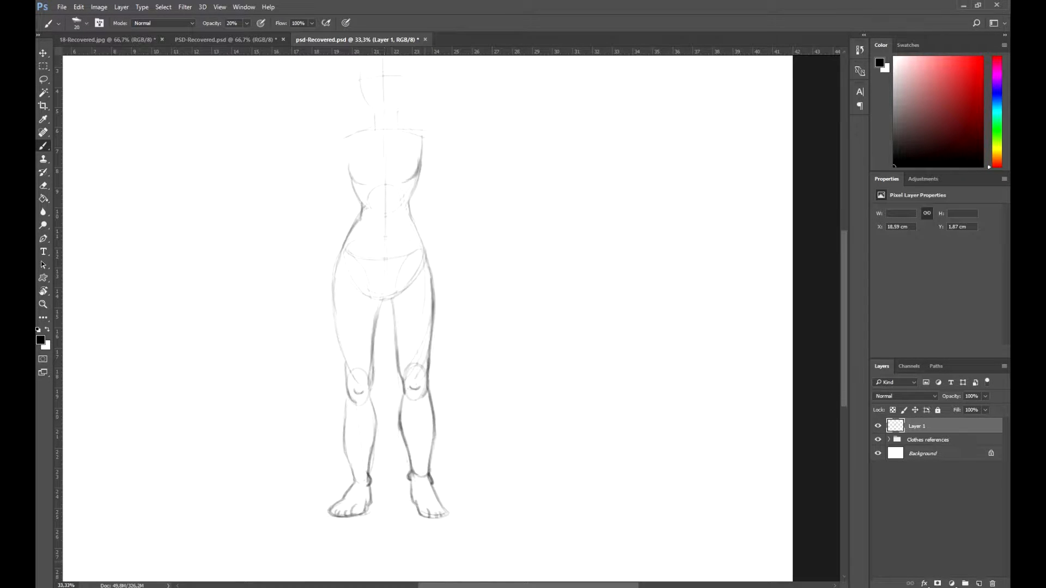
{"action": "mouse_move", "coordinate": [414, 381]}
{"action": "left_mouse_down"}
{"action": "mouse_move", "coordinate": [412, 359]}
{"action": "mouse_move", "coordinate": [422, 441]}
{"action": "left_mouse_up"}
{"action": "key", "text": "e"}
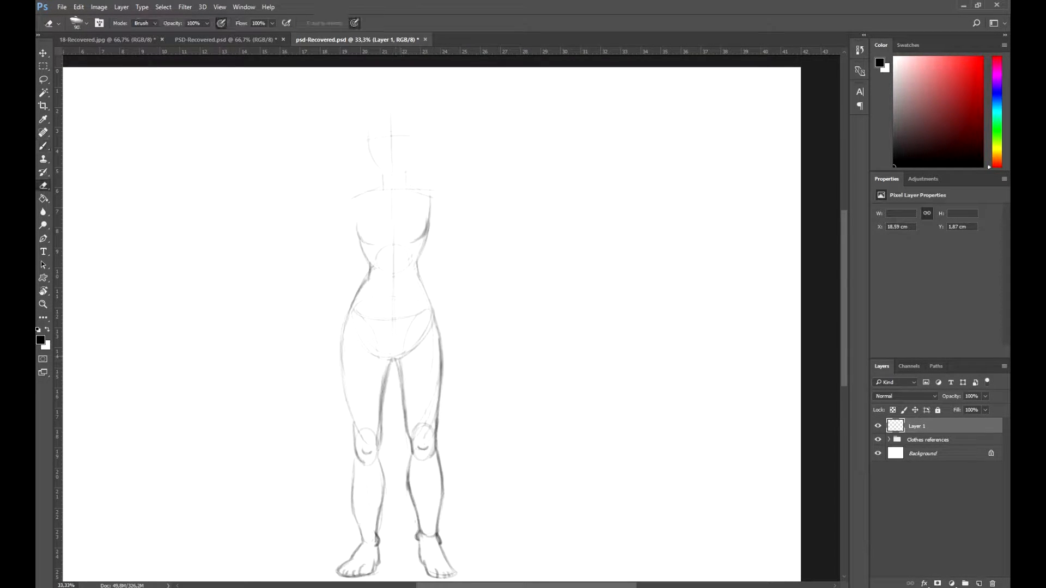
Sketch the arms from the shoulders, shaping the forearm and hand beside the hip
{"action": "key", "text": "b"}
{"action": "left_click_drag", "start_coordinate": [401, 356], "coordinate": [394, 448]}
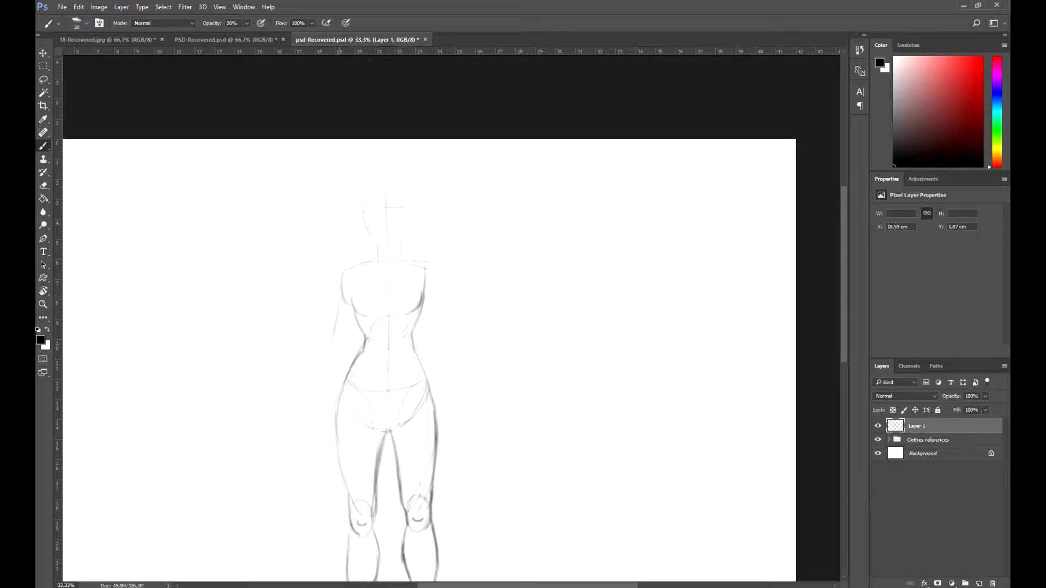
{"action": "left_click_drag", "start_coordinate": [333, 342], "coordinate": [355, 322]}
{"action": "mouse_move", "coordinate": [344, 351]}
{"action": "left_mouse_down"}
{"action": "mouse_move", "coordinate": [319, 415]}
{"action": "mouse_move", "coordinate": [314, 382]}
{"action": "mouse_move", "coordinate": [310, 411]}
{"action": "left_mouse_up"}
{"action": "left_click_drag", "start_coordinate": [328, 349], "coordinate": [301, 434]}
{"action": "mouse_move", "coordinate": [313, 439]}
{"action": "left_mouse_down"}
{"action": "mouse_move", "coordinate": [324, 416]}
{"action": "mouse_move", "coordinate": [304, 420]}
{"action": "left_mouse_up"}
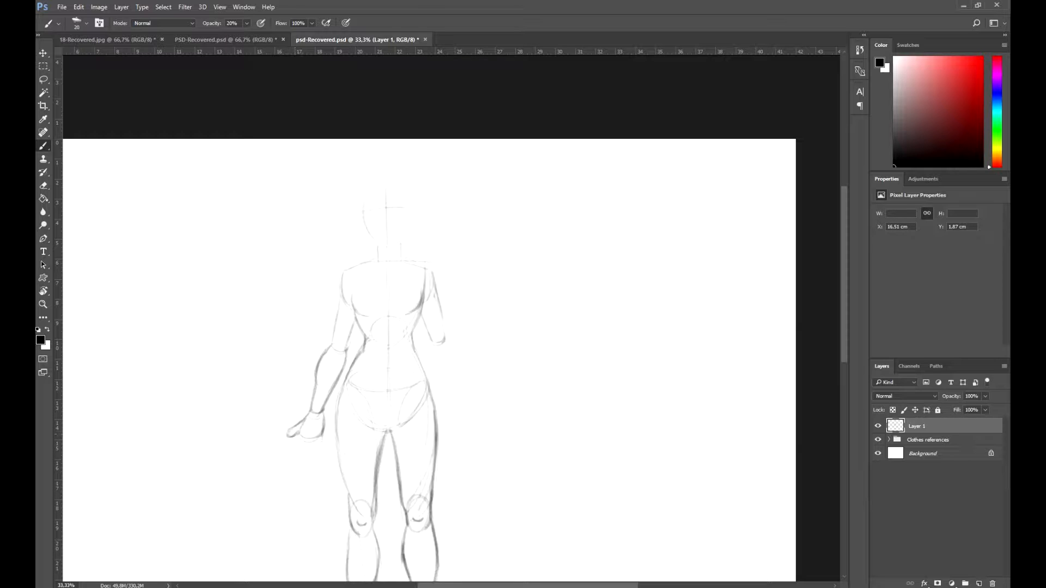
{"action": "mouse_move", "coordinate": [304, 460]}
{"action": "left_mouse_down"}
{"action": "mouse_move", "coordinate": [327, 432]}
{"action": "mouse_move", "coordinate": [323, 417]}
{"action": "left_mouse_up"}
{"action": "key", "text": "e"}
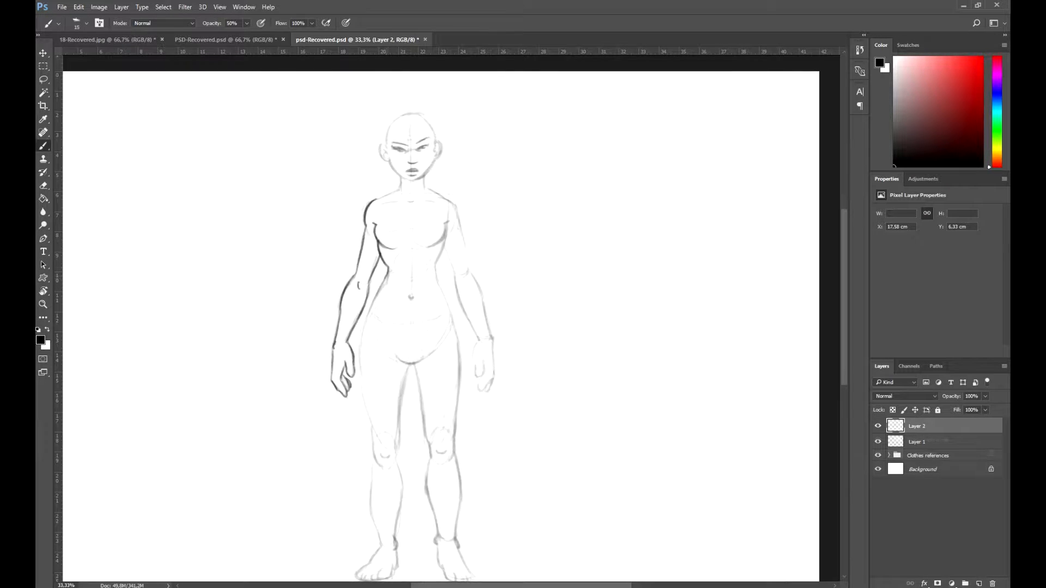
Ink the first side's waist and hip, the bust, the neck and shoulders, and the second arm and hand on Layer 2
{"action": "mouse_move", "coordinate": [389, 267]}
{"action": "left_mouse_down"}
{"action": "mouse_move", "coordinate": [361, 384]}
{"action": "mouse_move", "coordinate": [373, 425]}
{"action": "left_mouse_up"}
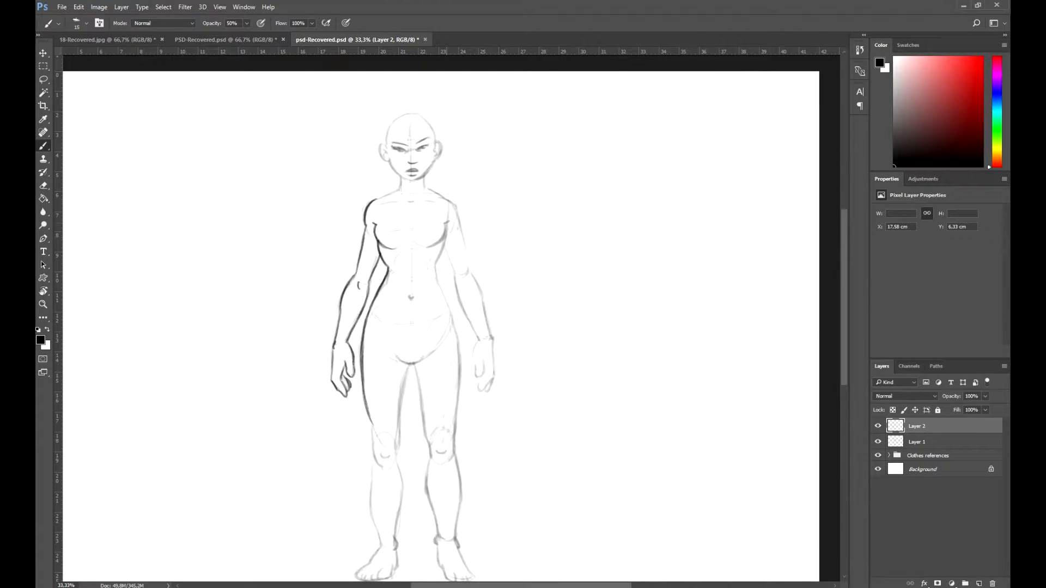
{"action": "left_click_drag", "start_coordinate": [449, 220], "coordinate": [431, 248]}
{"action": "left_click_drag", "start_coordinate": [377, 201], "coordinate": [403, 178]}
{"action": "mouse_move", "coordinate": [460, 225]}
{"action": "left_mouse_down"}
{"action": "mouse_move", "coordinate": [470, 269]}
{"action": "mouse_move", "coordinate": [435, 265]}
{"action": "mouse_move", "coordinate": [456, 273]}
{"action": "mouse_move", "coordinate": [477, 339]}
{"action": "left_mouse_up"}
{"action": "mouse_move", "coordinate": [469, 262]}
{"action": "left_mouse_down"}
{"action": "mouse_move", "coordinate": [493, 337]}
{"action": "mouse_move", "coordinate": [479, 367]}
{"action": "mouse_move", "coordinate": [493, 374]}
{"action": "mouse_move", "coordinate": [487, 389]}
{"action": "left_mouse_up"}
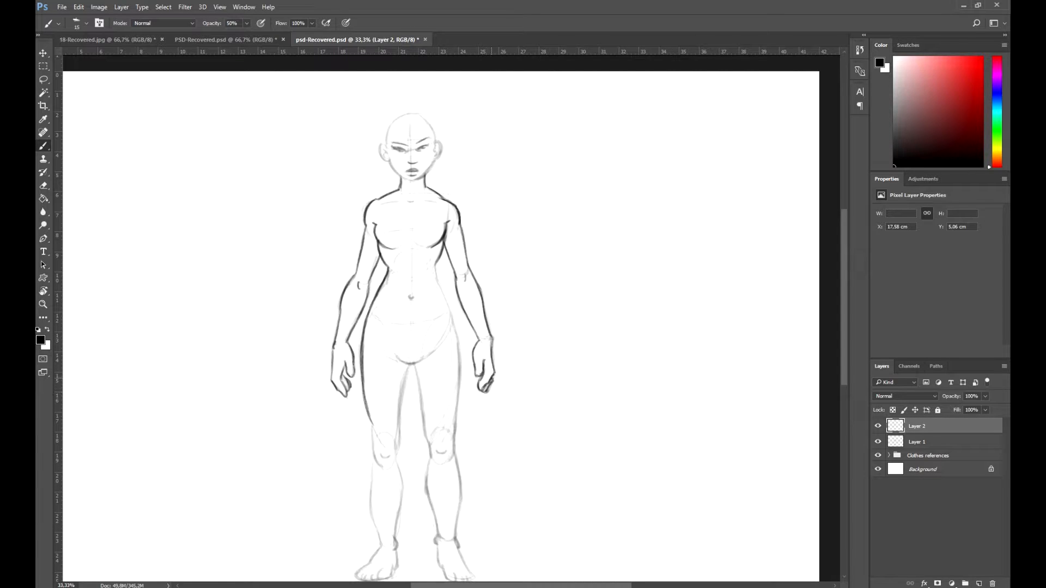
Ink the second hip, the crotch, the thighs and knees, and the lower leg over the sketch
{"action": "mouse_move", "coordinate": [434, 262]}
{"action": "left_mouse_down"}
{"action": "mouse_move", "coordinate": [456, 334]}
{"action": "mouse_move", "coordinate": [453, 436]}
{"action": "left_mouse_up"}
{"action": "left_click_drag", "start_coordinate": [398, 357], "coordinate": [424, 358]}
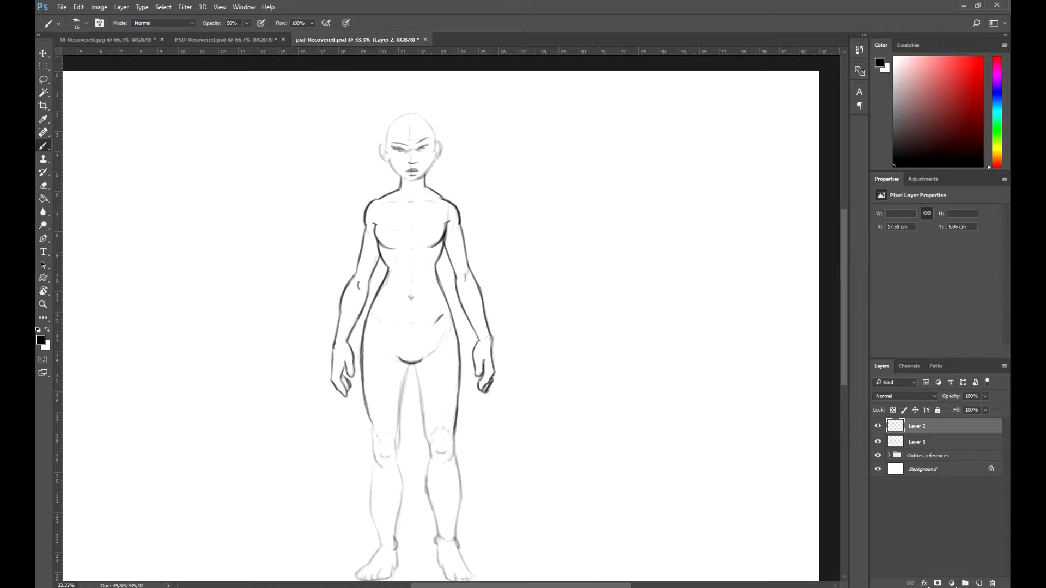
{"action": "scroll", "coordinate": [436, 315], "scroll_direction": "down", "scroll_amount": 1}
{"action": "left_click_drag", "start_coordinate": [398, 335], "coordinate": [389, 407]}
{"action": "mouse_move", "coordinate": [407, 333]}
{"action": "left_mouse_down"}
{"action": "mouse_move", "coordinate": [419, 414]}
{"action": "mouse_move", "coordinate": [360, 414]}
{"action": "mouse_move", "coordinate": [385, 432]}
{"action": "left_mouse_up"}
{"action": "left_click_drag", "start_coordinate": [418, 409], "coordinate": [420, 431]}
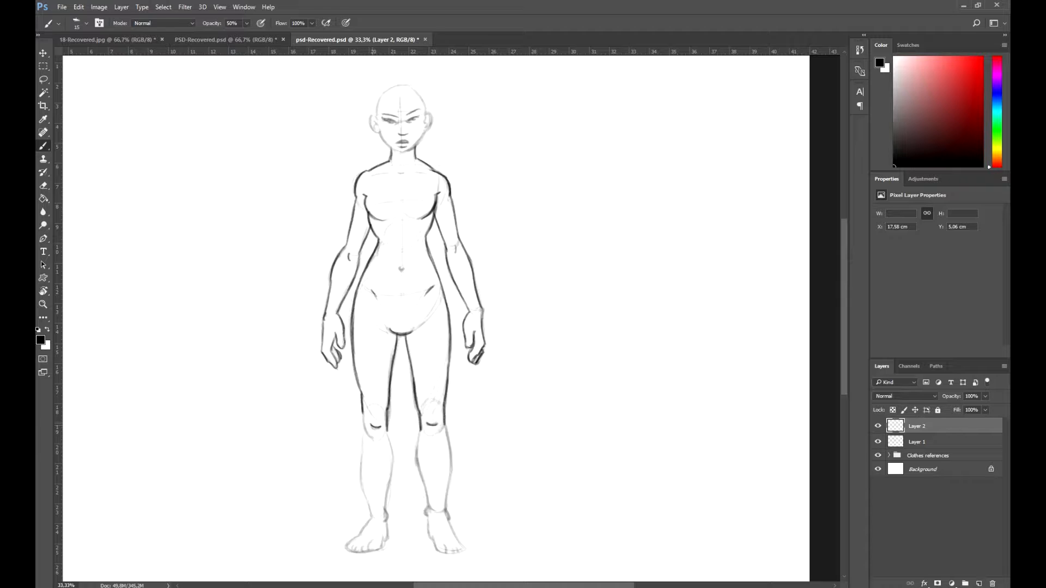
{"action": "left_click_drag", "start_coordinate": [361, 429], "coordinate": [371, 515]}
{"action": "mouse_move", "coordinate": [393, 430]}
{"action": "left_mouse_down"}
{"action": "mouse_move", "coordinate": [385, 535]}
{"action": "mouse_move", "coordinate": [358, 536]}
{"action": "mouse_move", "coordinate": [346, 550]}
{"action": "mouse_move", "coordinate": [380, 541]}
{"action": "left_mouse_up"}
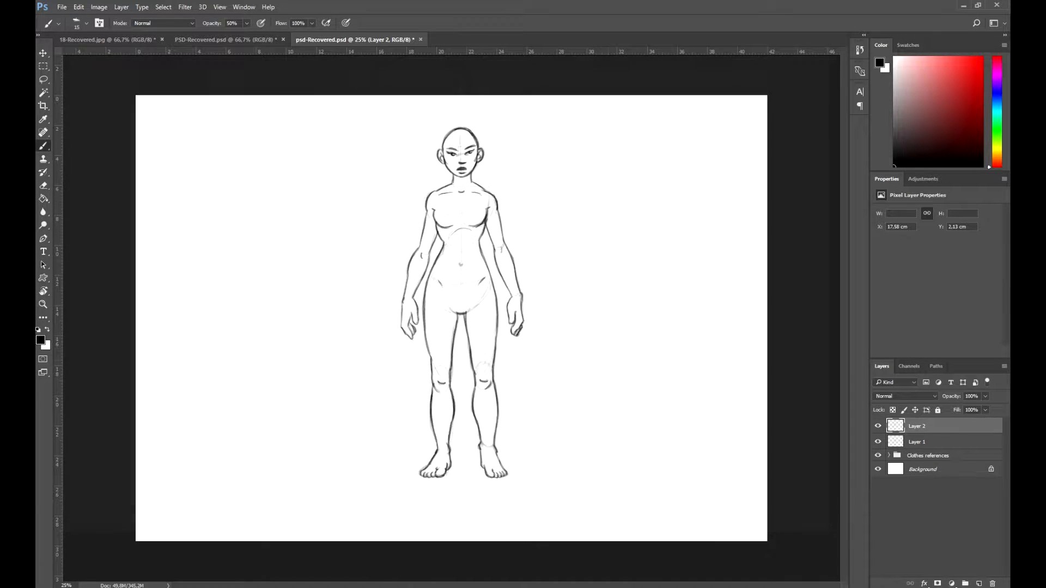
Merge the two figure layers into one layer named body and move the figure to the right half of the canvas
{"action": "right_click", "coordinate": [926, 426]}
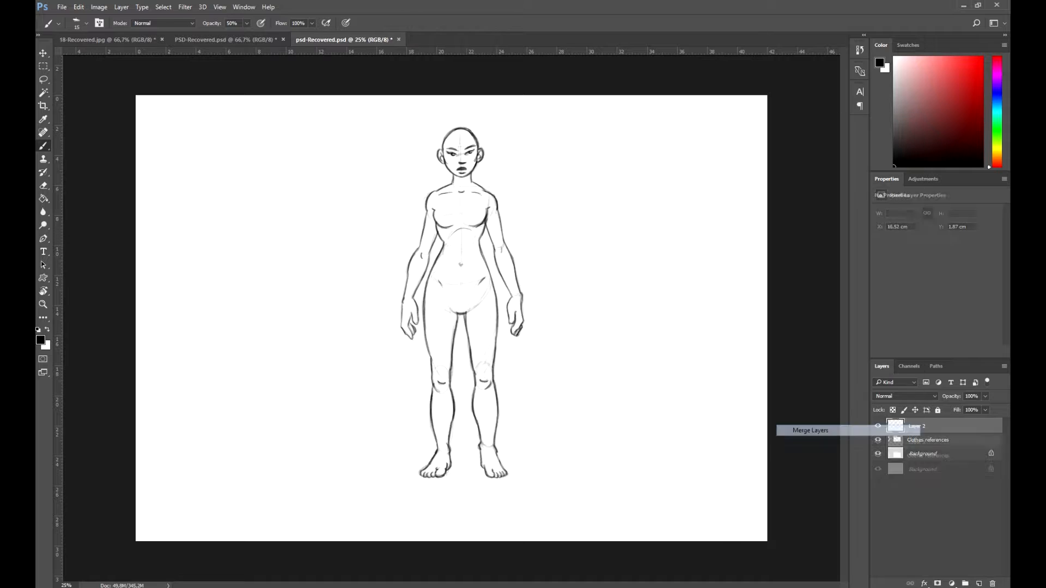
{"action": "left_click", "coordinate": [827, 427]}
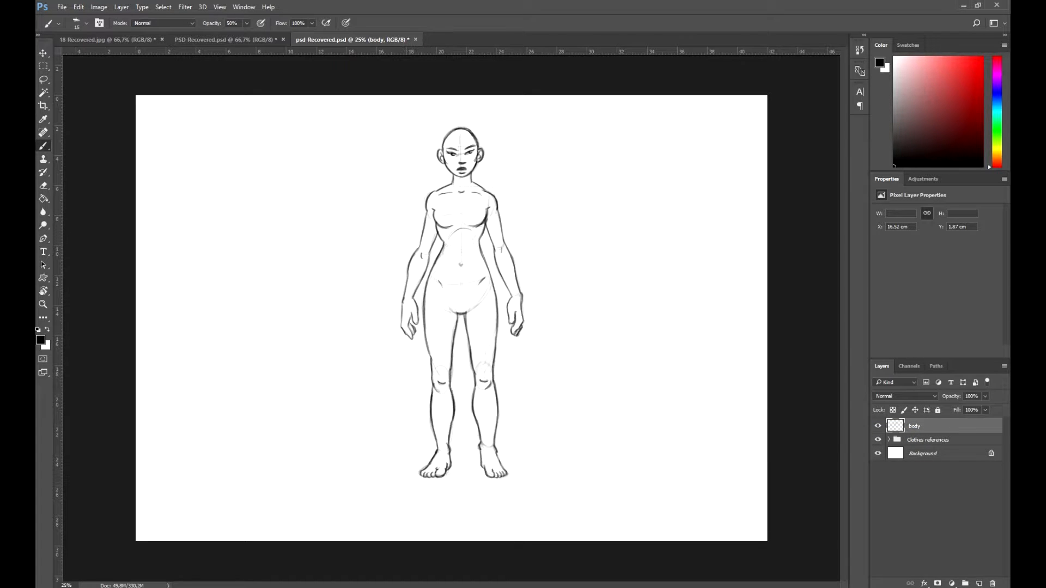
{"action": "key", "text": "v"}
{"action": "mouse_move", "coordinate": [468, 292]}
{"action": "left_mouse_down"}
{"action": "mouse_move", "coordinate": [634, 273]}
{"action": "mouse_move", "coordinate": [615, 305]}
{"action": "left_mouse_up"}
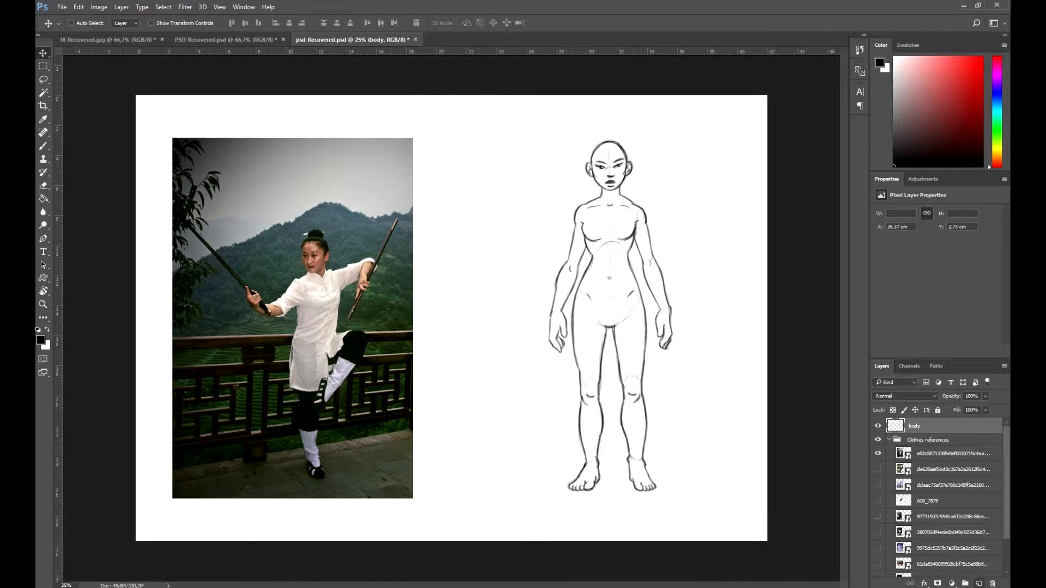
Set the body layer's opacity to 46% and lock the layer
{"action": "key", "text": "4"}
{"action": "key", "text": "6"}
{"action": "key", "text": "ctrl+slash"}
On Layer 1, sketch the reference tunic's stand collar, one shoulder with a rolled-up sleeve, and the line under the bust
{"action": "key", "text": "alt+bracketright"}
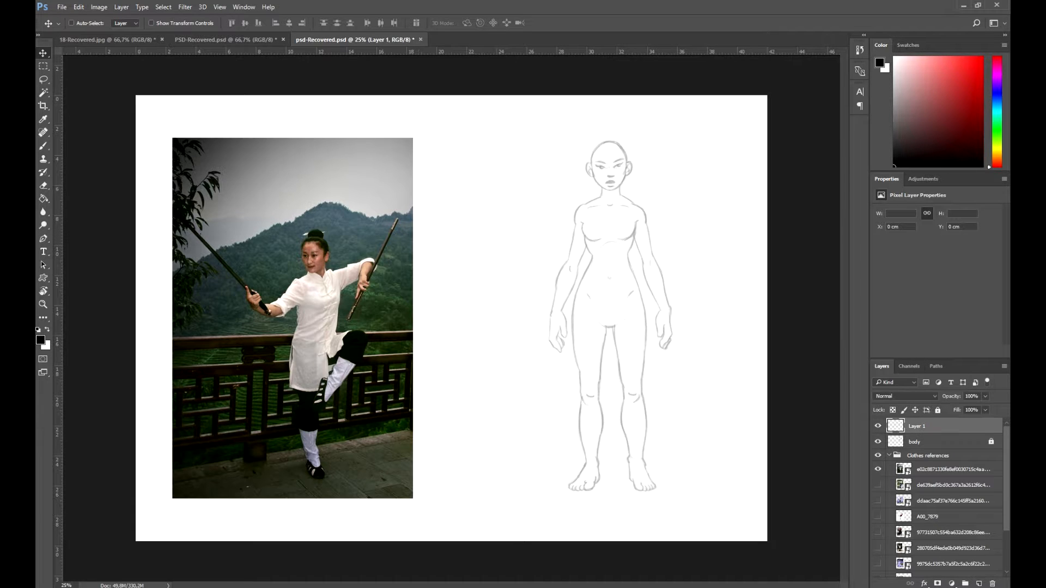
{"action": "key", "text": "ctrl+plus"}
{"action": "key", "text": "b"}
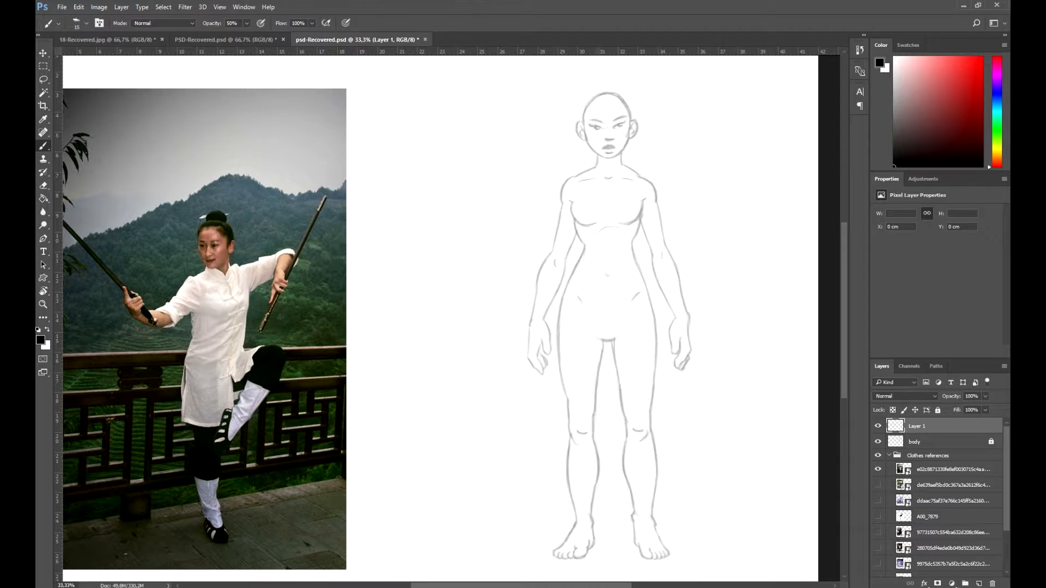
{"action": "left_click", "coordinate": [594, 159]}
{"action": "mouse_move", "coordinate": [594, 168]}
{"action": "left_mouse_down"}
{"action": "mouse_move", "coordinate": [561, 186]}
{"action": "mouse_move", "coordinate": [570, 208]}
{"action": "mouse_move", "coordinate": [559, 187]}
{"action": "left_mouse_up"}
{"action": "mouse_move", "coordinate": [550, 242]}
{"action": "left_mouse_down"}
{"action": "mouse_move", "coordinate": [532, 285]}
{"action": "mouse_move", "coordinate": [560, 275]}
{"action": "left_mouse_up"}
{"action": "left_click_drag", "start_coordinate": [577, 240], "coordinate": [566, 263]}
{"action": "mouse_move", "coordinate": [562, 189]}
{"action": "left_mouse_down"}
{"action": "mouse_move", "coordinate": [537, 289]}
{"action": "mouse_move", "coordinate": [565, 289]}
{"action": "left_mouse_up"}
{"action": "left_click_drag", "start_coordinate": [568, 269], "coordinate": [563, 293]}
{"action": "left_click_drag", "start_coordinate": [582, 212], "coordinate": [566, 239]}
{"action": "left_click_drag", "start_coordinate": [582, 226], "coordinate": [632, 223]}
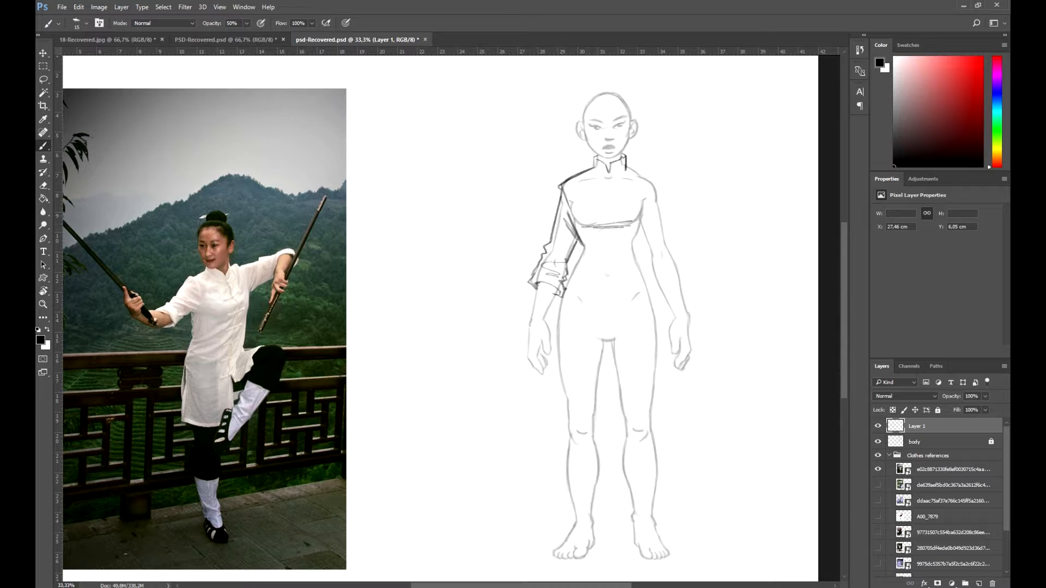
Sketch the tunic's other shoulder and rolled-up sleeve, and add the centre front line
{"action": "mouse_move", "coordinate": [625, 166]}
{"action": "left_mouse_down"}
{"action": "mouse_move", "coordinate": [659, 189]}
{"action": "mouse_move", "coordinate": [671, 250]}
{"action": "mouse_move", "coordinate": [662, 287]}
{"action": "left_mouse_up"}
{"action": "key", "text": "ctrl+z"}
{"action": "left_click_drag", "start_coordinate": [671, 245], "coordinate": [684, 291]}
{"action": "left_click_drag", "start_coordinate": [683, 279], "coordinate": [656, 293]}
{"action": "mouse_move", "coordinate": [644, 255]}
{"action": "left_mouse_down"}
{"action": "mouse_move", "coordinate": [657, 293]}
{"action": "mouse_move", "coordinate": [685, 281]}
{"action": "mouse_move", "coordinate": [679, 255]}
{"action": "left_mouse_up"}
{"action": "left_click_drag", "start_coordinate": [654, 194], "coordinate": [634, 225]}
{"action": "left_click_drag", "start_coordinate": [609, 173], "coordinate": [606, 308]}
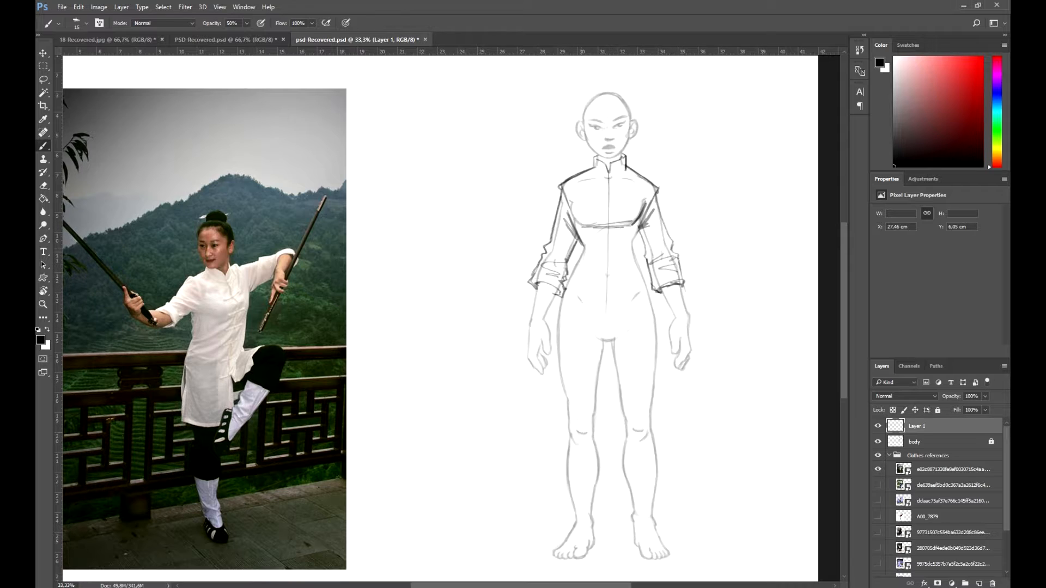
Outline the tunic's sides and above-knee hem, with a small slit at the centre front
{"action": "left_click_drag", "start_coordinate": [576, 257], "coordinate": [558, 360]}
{"action": "left_click_drag", "start_coordinate": [566, 295], "coordinate": [558, 391]}
{"action": "mouse_move", "coordinate": [565, 346]}
{"action": "left_mouse_down"}
{"action": "mouse_move", "coordinate": [558, 394]}
{"action": "mouse_move", "coordinate": [608, 401]}
{"action": "left_mouse_up"}
{"action": "mouse_move", "coordinate": [612, 370]}
{"action": "left_mouse_down"}
{"action": "mouse_move", "coordinate": [626, 402]}
{"action": "mouse_move", "coordinate": [654, 399]}
{"action": "left_mouse_up"}
{"action": "mouse_move", "coordinate": [640, 223]}
{"action": "left_mouse_down"}
{"action": "mouse_move", "coordinate": [633, 270]}
{"action": "mouse_move", "coordinate": [654, 396]}
{"action": "left_mouse_up"}
{"action": "left_click_drag", "start_coordinate": [654, 349], "coordinate": [653, 400]}
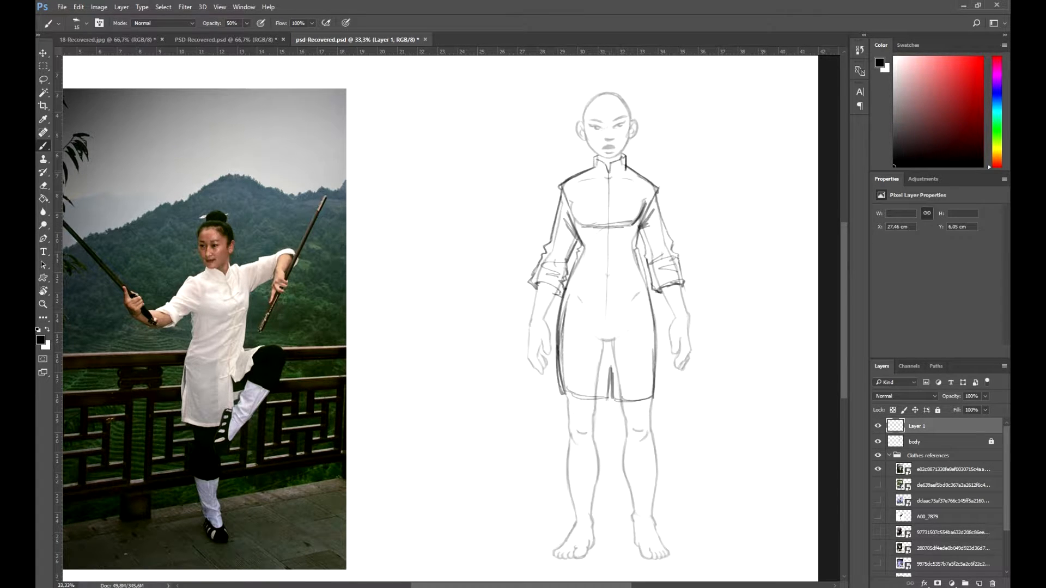
Darken the tunic's centre front line and draw a row of horizontal frog fasteners along it
{"action": "left_click_drag", "start_coordinate": [609, 174], "coordinate": [608, 331]}
{"action": "left_click_drag", "start_coordinate": [609, 275], "coordinate": [607, 379]}
{"action": "mouse_move", "coordinate": [601, 240]}
{"action": "left_mouse_down"}
{"action": "mouse_move", "coordinate": [622, 241]}
{"action": "mouse_move", "coordinate": [620, 261]}
{"action": "left_mouse_up"}
{"action": "mouse_move", "coordinate": [598, 281]}
{"action": "left_mouse_down"}
{"action": "mouse_move", "coordinate": [618, 279]}
{"action": "mouse_move", "coordinate": [621, 301]}
{"action": "left_mouse_up"}
{"action": "left_click_drag", "start_coordinate": [596, 354], "coordinate": [624, 353]}
{"action": "mouse_move", "coordinate": [596, 188]}
{"action": "left_mouse_down"}
{"action": "mouse_move", "coordinate": [622, 186]}
{"action": "mouse_move", "coordinate": [622, 205]}
{"action": "left_mouse_up"}
{"action": "left_click_drag", "start_coordinate": [595, 205], "coordinate": [621, 204]}
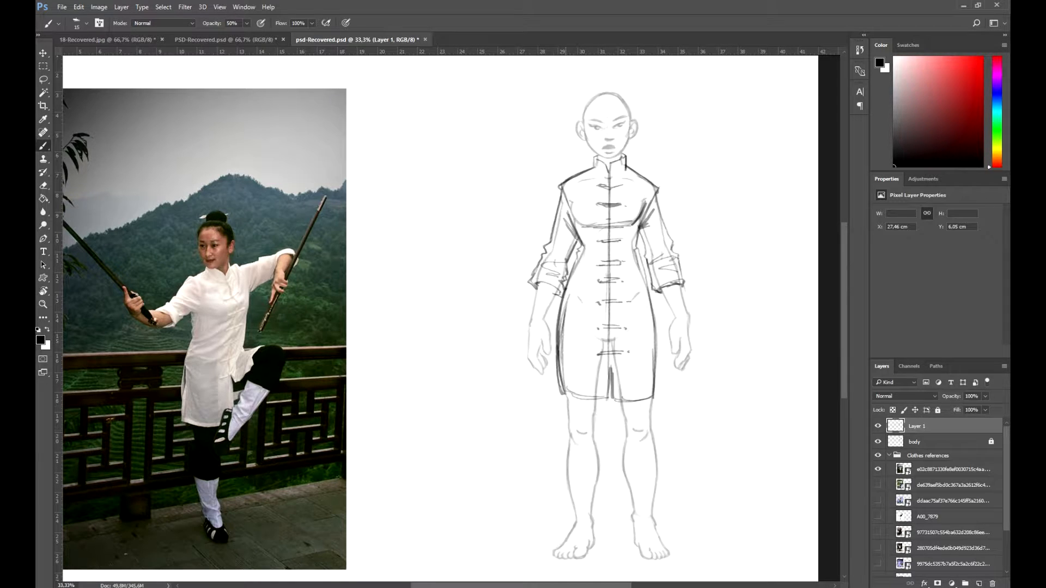
Sketch the trousers, knee-high legging and shoe on the first leg
{"action": "left_click_drag", "start_coordinate": [569, 394], "coordinate": [566, 440]}
{"action": "left_click_drag", "start_coordinate": [565, 480], "coordinate": [601, 469]}
{"action": "left_click_drag", "start_coordinate": [598, 397], "coordinate": [597, 476]}
{"action": "left_click_drag", "start_coordinate": [570, 445], "coordinate": [567, 486]}
{"action": "left_click_drag", "start_coordinate": [566, 475], "coordinate": [576, 526]}
{"action": "mouse_move", "coordinate": [598, 472]}
{"action": "left_mouse_down"}
{"action": "mouse_move", "coordinate": [593, 531]}
{"action": "mouse_move", "coordinate": [553, 557]}
{"action": "left_mouse_up"}
{"action": "left_click_drag", "start_coordinate": [553, 559], "coordinate": [587, 556]}
{"action": "left_click_drag", "start_coordinate": [570, 539], "coordinate": [553, 560]}
{"action": "left_click_drag", "start_coordinate": [582, 479], "coordinate": [577, 542]}
{"action": "left_click_drag", "start_coordinate": [577, 480], "coordinate": [581, 521]}
Sketch the matching trouser leg, legging outline and shoe on the second leg
{"action": "left_click_drag", "start_coordinate": [620, 401], "coordinate": [621, 462]}
{"action": "left_click_drag", "start_coordinate": [621, 459], "coordinate": [655, 464]}
{"action": "left_click_drag", "start_coordinate": [652, 401], "coordinate": [656, 465]}
{"action": "left_click_drag", "start_coordinate": [622, 447], "coordinate": [634, 509]}
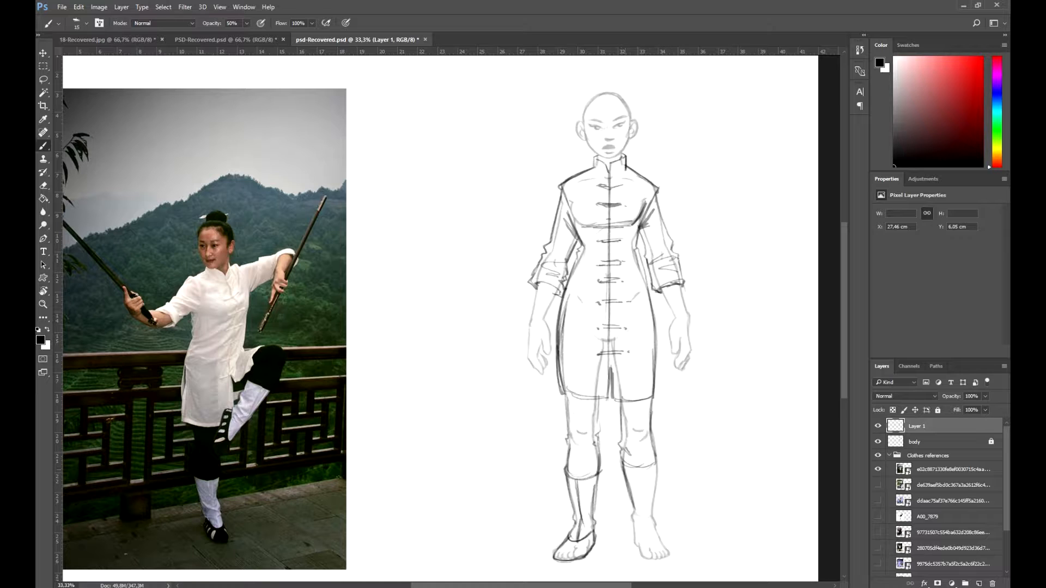
{"action": "mouse_move", "coordinate": [626, 471]}
{"action": "left_mouse_down"}
{"action": "mouse_move", "coordinate": [658, 545]}
{"action": "mouse_move", "coordinate": [652, 561]}
{"action": "mouse_move", "coordinate": [669, 562]}
{"action": "left_mouse_up"}
{"action": "left_click_drag", "start_coordinate": [656, 532], "coordinate": [669, 558]}
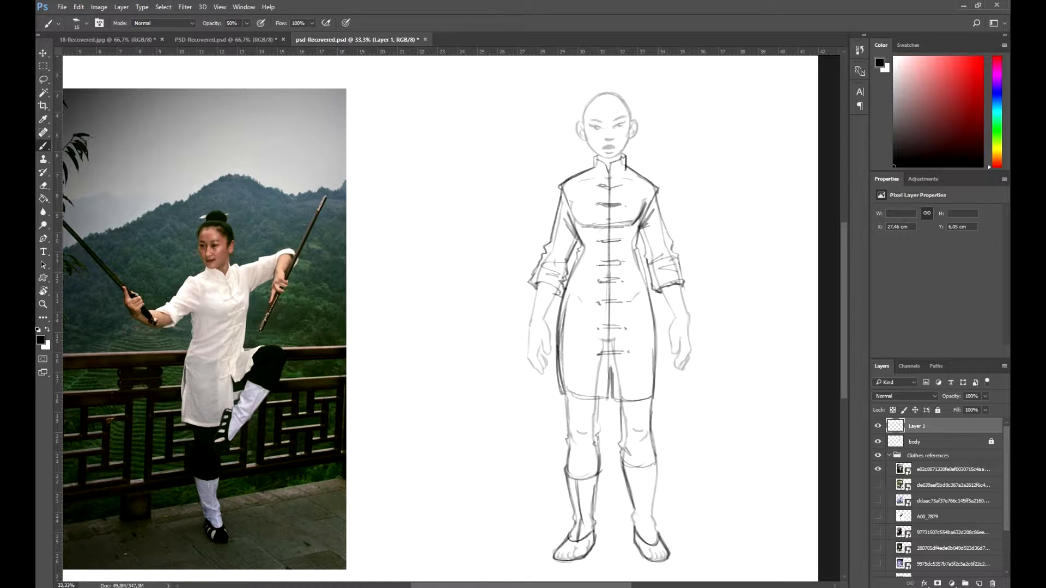
Add the seam to the second legging and draw trouser folds gathered above both legging tops
{"action": "left_click_drag", "start_coordinate": [642, 466], "coordinate": [648, 496]}
{"action": "mouse_move", "coordinate": [645, 483]}
{"action": "left_mouse_down"}
{"action": "mouse_move", "coordinate": [656, 544]}
{"action": "mouse_move", "coordinate": [638, 535]}
{"action": "left_mouse_up"}
{"action": "mouse_move", "coordinate": [654, 466]}
{"action": "left_mouse_down"}
{"action": "mouse_move", "coordinate": [660, 538]}
{"action": "mouse_move", "coordinate": [656, 513]}
{"action": "left_mouse_up"}
{"action": "left_click_drag", "start_coordinate": [618, 465], "coordinate": [630, 450]}
{"action": "mouse_move", "coordinate": [647, 403]}
{"action": "left_mouse_down"}
{"action": "mouse_move", "coordinate": [656, 464]}
{"action": "mouse_move", "coordinate": [650, 455]}
{"action": "left_mouse_up"}
{"action": "left_click_drag", "start_coordinate": [565, 454], "coordinate": [588, 480]}
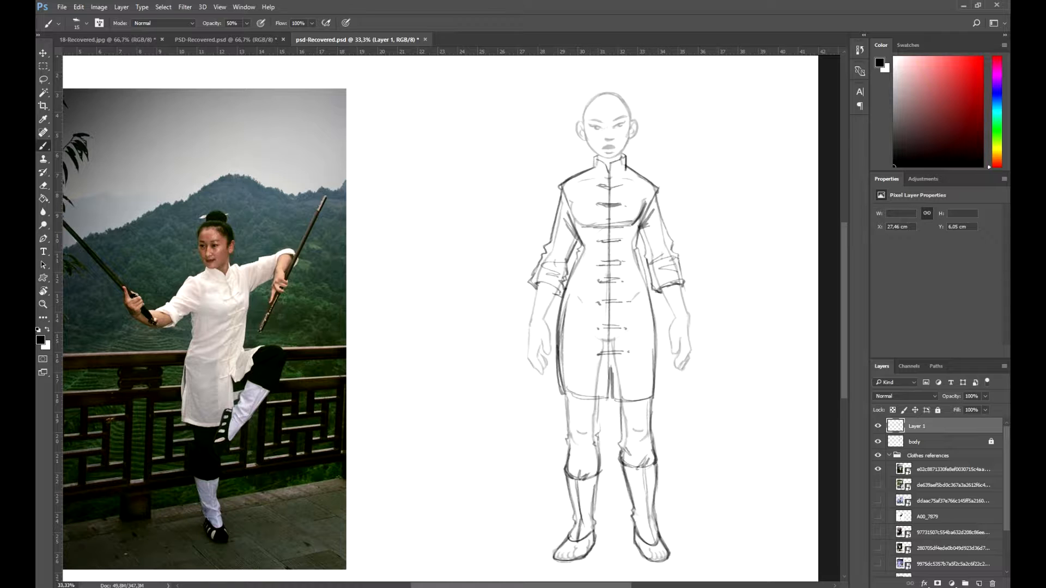
Sketch the hairline and a top bun with a hairpin on the figure's head
{"action": "left_click_drag", "start_coordinate": [597, 228], "coordinate": [592, 275]}
{"action": "left_click_drag", "start_coordinate": [580, 172], "coordinate": [591, 145]}
{"action": "mouse_move", "coordinate": [579, 171]}
{"action": "left_mouse_down"}
{"action": "mouse_move", "coordinate": [595, 141]}
{"action": "mouse_move", "coordinate": [626, 169]}
{"action": "left_mouse_up"}
{"action": "mouse_move", "coordinate": [577, 166]}
{"action": "left_mouse_down"}
{"action": "mouse_move", "coordinate": [602, 139]}
{"action": "mouse_move", "coordinate": [631, 168]}
{"action": "left_mouse_up"}
{"action": "mouse_move", "coordinate": [581, 152]}
{"action": "left_mouse_down"}
{"action": "mouse_move", "coordinate": [611, 135]}
{"action": "mouse_move", "coordinate": [573, 132]}
{"action": "mouse_move", "coordinate": [599, 124]}
{"action": "left_mouse_up"}
{"action": "left_click_drag", "start_coordinate": [602, 138], "coordinate": [609, 127]}
{"action": "left_click_drag", "start_coordinate": [574, 165], "coordinate": [594, 142]}
{"action": "scroll", "coordinate": [625, 148], "scroll_direction": "down", "scroll_amount": 1}
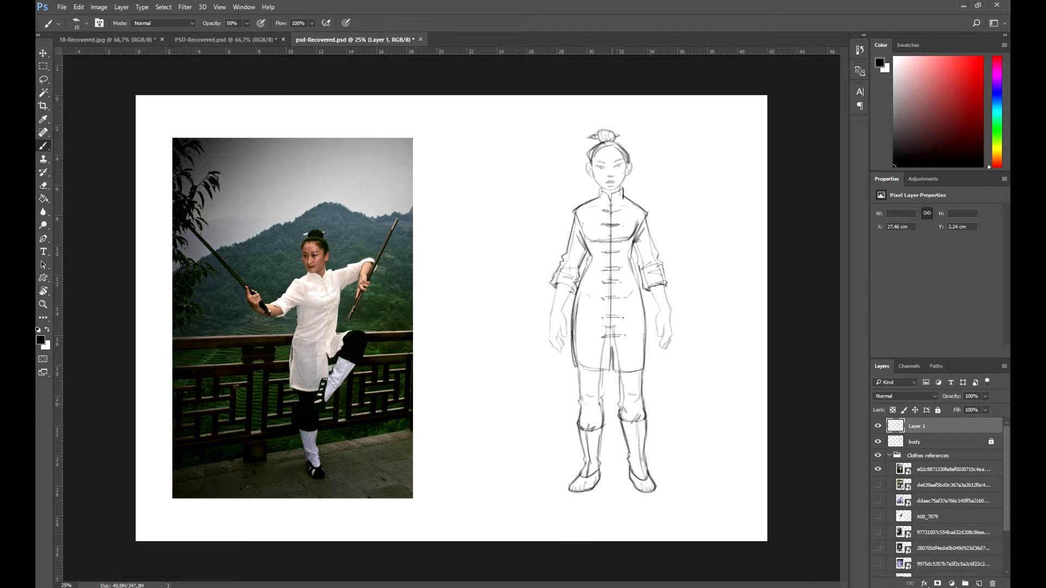
Rename the finished outfit layer as 1 and switch the visible clothes reference to the second photo
{"action": "double_click", "coordinate": [916, 427]}
{"action": "type", "text": "1"}
{"action": "key", "text": "Return"}
{"action": "left_click", "coordinate": [878, 469]}
{"action": "left_click", "coordinate": [878, 484]}
Add a new layer named 2 and hide outfit layer 1
{"action": "left_click", "coordinate": [979, 584]}
{"action": "left_click", "coordinate": [878, 442]}
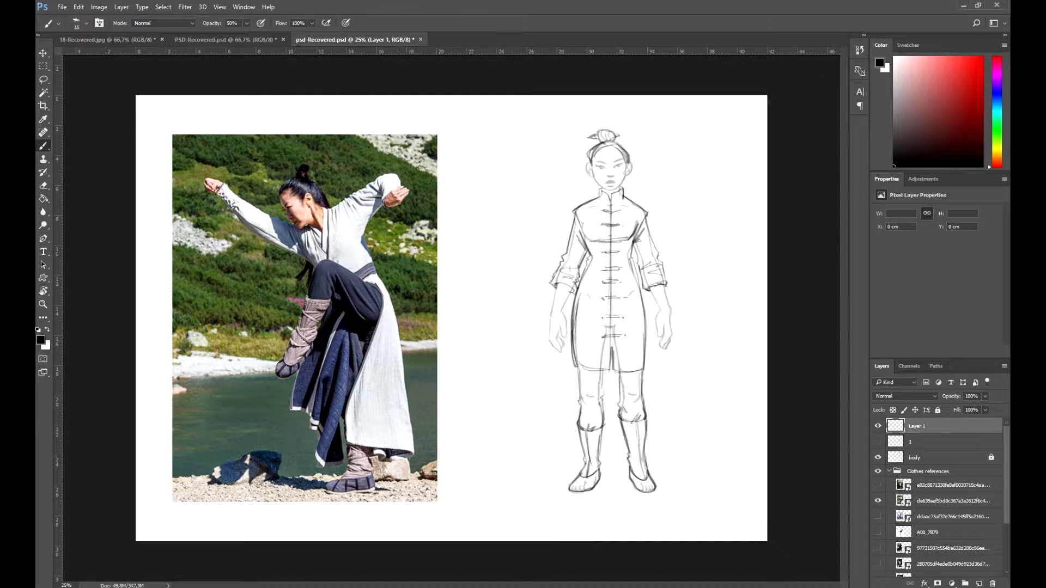
{"action": "double_click", "coordinate": [917, 426]}
{"action": "type", "text": "2"}
{"action": "key", "text": "Return"}
On layer 2, sketch the reference robe's crossed collar, the shoulders, and one loose sleeve gathered into a cuff
{"action": "scroll", "coordinate": [644, 189], "scroll_direction": "up", "scroll_amount": 1}
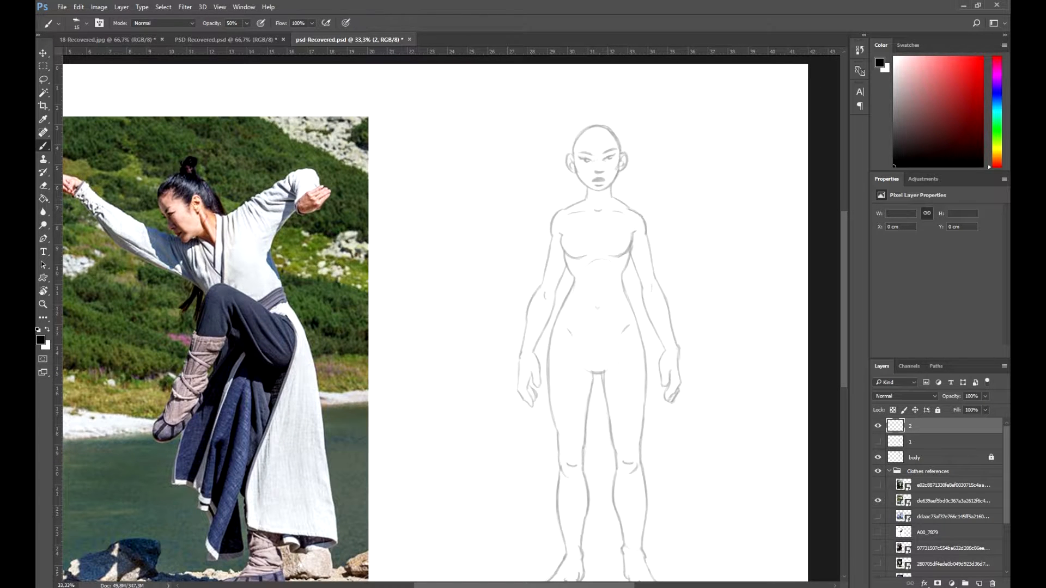
{"action": "left_click_drag", "start_coordinate": [579, 198], "coordinate": [594, 219]}
{"action": "left_click_drag", "start_coordinate": [617, 201], "coordinate": [574, 265]}
{"action": "left_click_drag", "start_coordinate": [613, 197], "coordinate": [633, 210]}
{"action": "mouse_move", "coordinate": [579, 201]}
{"action": "left_mouse_down"}
{"action": "mouse_move", "coordinate": [550, 221]}
{"action": "mouse_move", "coordinate": [509, 310]}
{"action": "mouse_move", "coordinate": [521, 359]}
{"action": "mouse_move", "coordinate": [538, 355]}
{"action": "left_mouse_up"}
{"action": "mouse_move", "coordinate": [526, 357]}
{"action": "left_mouse_down"}
{"action": "mouse_move", "coordinate": [542, 337]}
{"action": "mouse_move", "coordinate": [533, 355]}
{"action": "left_mouse_up"}
{"action": "left_click_drag", "start_coordinate": [540, 345], "coordinate": [558, 311]}
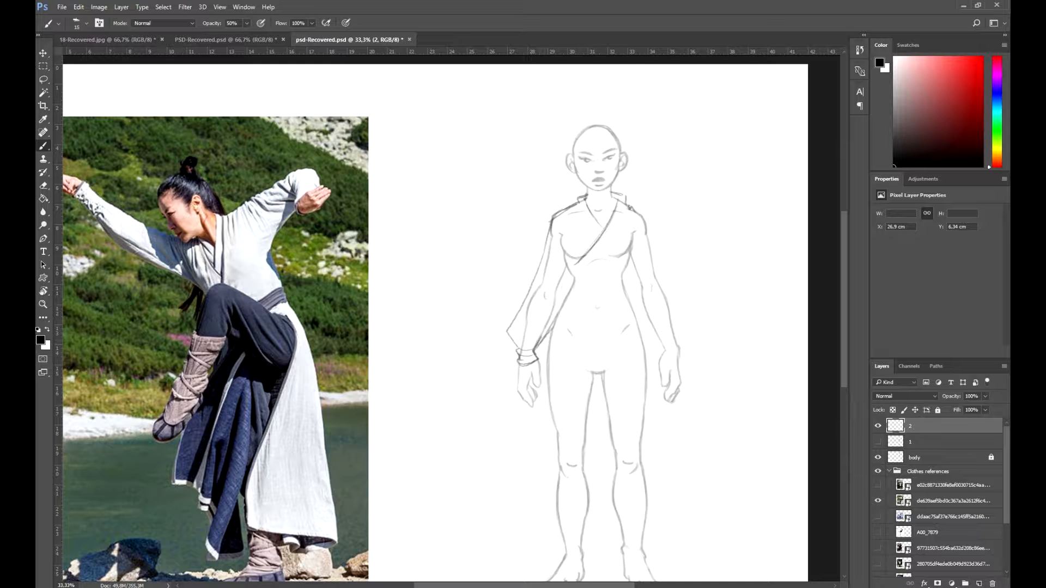
Sketch the robe's other loose sleeve and its cuff at the wrist
{"action": "left_click_drag", "start_coordinate": [648, 233], "coordinate": [687, 315]}
{"action": "left_click_drag", "start_coordinate": [685, 315], "coordinate": [694, 347]}
{"action": "key", "text": "ctrl+z"}
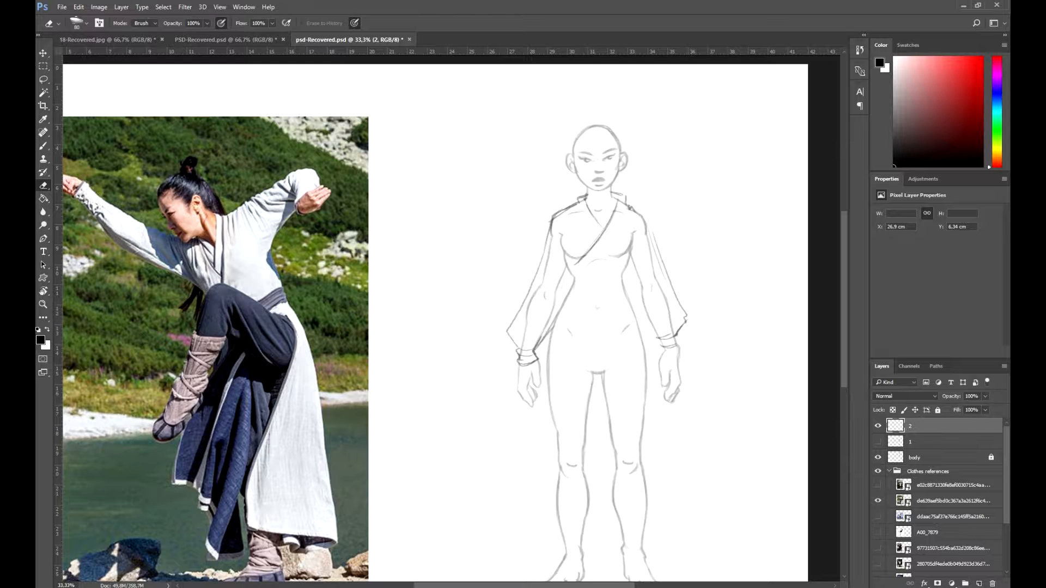
{"action": "left_click_drag", "start_coordinate": [633, 261], "coordinate": [660, 342]}
{"action": "left_click_drag", "start_coordinate": [632, 244], "coordinate": [640, 314]}
Sketch the robe's armpit folds and torso sides, the waist sash, and one side edge of the skirt
{"action": "left_click_drag", "start_coordinate": [567, 260], "coordinate": [561, 316]}
{"action": "left_click_drag", "start_coordinate": [557, 238], "coordinate": [566, 269]}
{"action": "mouse_move", "coordinate": [640, 230]}
{"action": "left_mouse_down"}
{"action": "mouse_move", "coordinate": [632, 255]}
{"action": "mouse_move", "coordinate": [566, 271]}
{"action": "mouse_move", "coordinate": [626, 274]}
{"action": "mouse_move", "coordinate": [563, 304]}
{"action": "left_mouse_up"}
{"action": "mouse_move", "coordinate": [561, 303]}
{"action": "left_mouse_down"}
{"action": "mouse_move", "coordinate": [631, 295]}
{"action": "mouse_move", "coordinate": [620, 290]}
{"action": "left_mouse_up"}
{"action": "left_click_drag", "start_coordinate": [625, 274], "coordinate": [629, 298]}
{"action": "left_click_drag", "start_coordinate": [574, 277], "coordinate": [565, 299]}
{"action": "mouse_move", "coordinate": [564, 304]}
{"action": "left_mouse_down"}
{"action": "mouse_move", "coordinate": [599, 280]}
{"action": "mouse_move", "coordinate": [626, 291]}
{"action": "left_mouse_up"}
{"action": "mouse_move", "coordinate": [573, 303]}
{"action": "left_mouse_down"}
{"action": "mouse_move", "coordinate": [586, 292]}
{"action": "mouse_move", "coordinate": [550, 410]}
{"action": "left_mouse_up"}
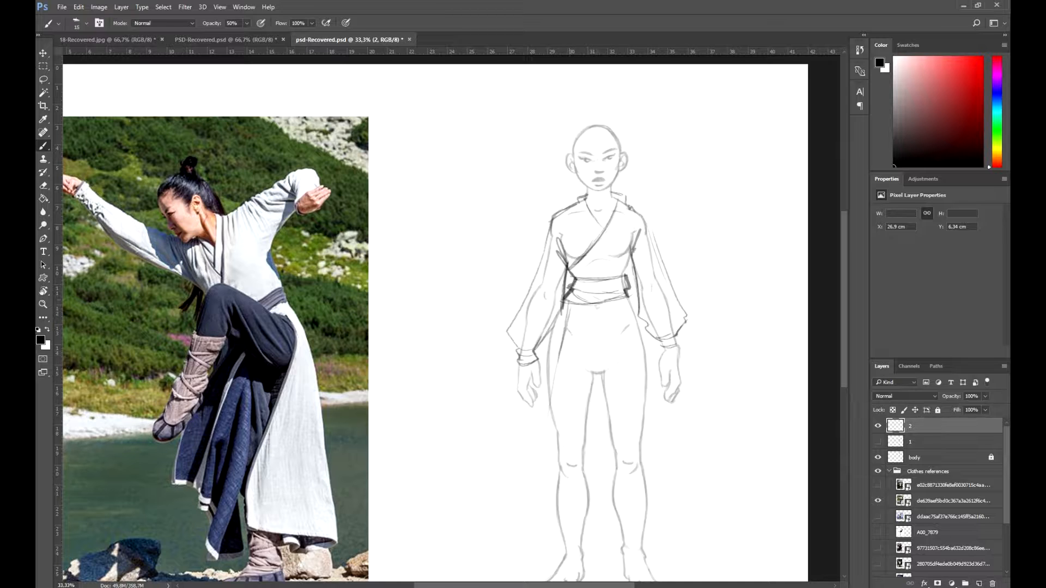
Sketch the robe's long flared skirt with its side edges, front opening and curved hem at mid-shin
{"action": "left_click_drag", "start_coordinate": [558, 359], "coordinate": [549, 419]}
{"action": "mouse_move", "coordinate": [576, 301]}
{"action": "left_mouse_down"}
{"action": "mouse_move", "coordinate": [584, 527]}
{"action": "mouse_move", "coordinate": [669, 541]}
{"action": "left_mouse_up"}
{"action": "mouse_move", "coordinate": [566, 341]}
{"action": "left_mouse_down"}
{"action": "mouse_move", "coordinate": [537, 512]}
{"action": "mouse_move", "coordinate": [561, 532]}
{"action": "left_mouse_up"}
{"action": "mouse_move", "coordinate": [566, 303]}
{"action": "left_mouse_down"}
{"action": "mouse_move", "coordinate": [517, 504]}
{"action": "mouse_move", "coordinate": [564, 535]}
{"action": "left_mouse_up"}
{"action": "left_click_drag", "start_coordinate": [629, 295], "coordinate": [670, 538]}
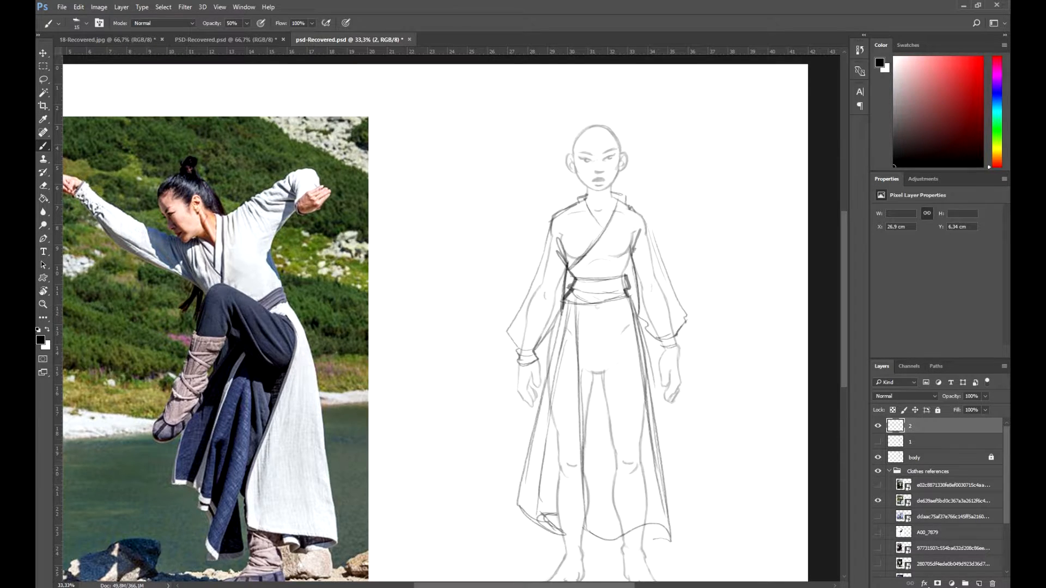
Add folds at the robe's waist sash and reinforce the shoulder and outer edge of one sleeve
{"action": "scroll", "coordinate": [599, 316], "scroll_direction": "down", "scroll_amount": 2}
{"action": "left_click_drag", "start_coordinate": [636, 243], "coordinate": [629, 269]}
{"action": "left_click_drag", "start_coordinate": [604, 257], "coordinate": [625, 249]}
{"action": "left_click_drag", "start_coordinate": [640, 167], "coordinate": [661, 200]}
{"action": "left_click_drag", "start_coordinate": [645, 175], "coordinate": [683, 265]}
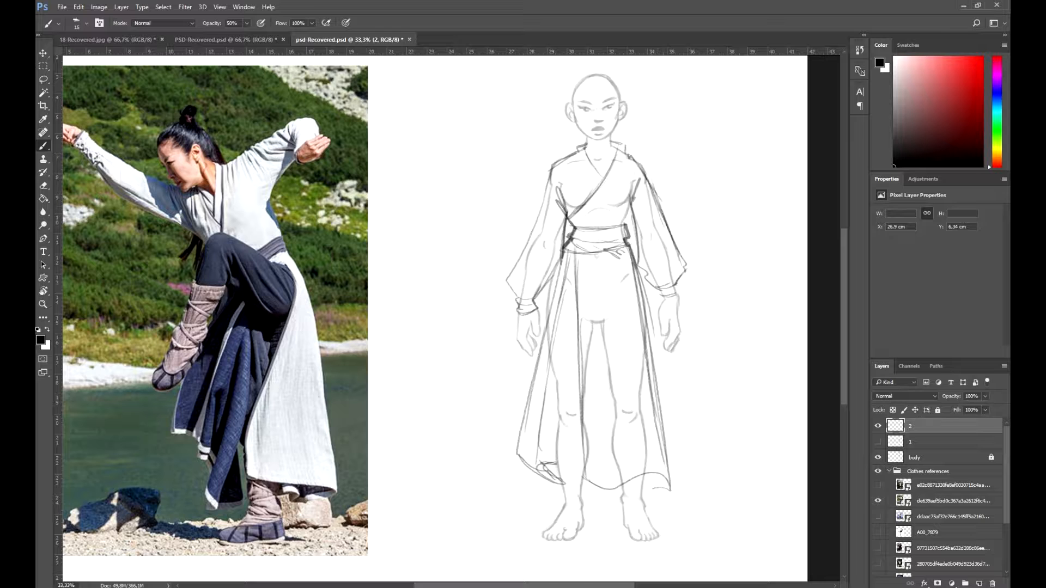
Sketch crossed wraps around one shin and a shoe on the same foot, following the robe reference
{"action": "mouse_move", "coordinate": [555, 433]}
{"action": "left_mouse_down"}
{"action": "mouse_move", "coordinate": [583, 436]}
{"action": "mouse_move", "coordinate": [558, 447]}
{"action": "mouse_move", "coordinate": [560, 479]}
{"action": "left_mouse_up"}
{"action": "left_click_drag", "start_coordinate": [555, 529], "coordinate": [583, 513]}
{"action": "mouse_move", "coordinate": [554, 526]}
{"action": "left_mouse_down"}
{"action": "mouse_move", "coordinate": [581, 485]}
{"action": "mouse_move", "coordinate": [559, 506]}
{"action": "left_mouse_up"}
{"action": "left_click_drag", "start_coordinate": [556, 461], "coordinate": [584, 499]}
{"action": "left_click_drag", "start_coordinate": [553, 442], "coordinate": [584, 471]}
{"action": "left_click_drag", "start_coordinate": [554, 439], "coordinate": [582, 452]}
{"action": "left_click_drag", "start_coordinate": [569, 504], "coordinate": [564, 521]}
{"action": "mouse_move", "coordinate": [555, 524]}
{"action": "left_mouse_down"}
{"action": "mouse_move", "coordinate": [543, 535]}
{"action": "mouse_move", "coordinate": [580, 541]}
{"action": "left_mouse_up"}
{"action": "left_click_drag", "start_coordinate": [584, 516], "coordinate": [577, 539]}
Sketch the trouser contour from thigh to knee above the wraps, and add contour strokes at the other foot
{"action": "left_click_drag", "start_coordinate": [549, 357], "coordinate": [559, 432]}
{"action": "left_click_drag", "start_coordinate": [561, 376], "coordinate": [555, 436]}
{"action": "left_click_drag", "start_coordinate": [550, 354], "coordinate": [556, 414]}
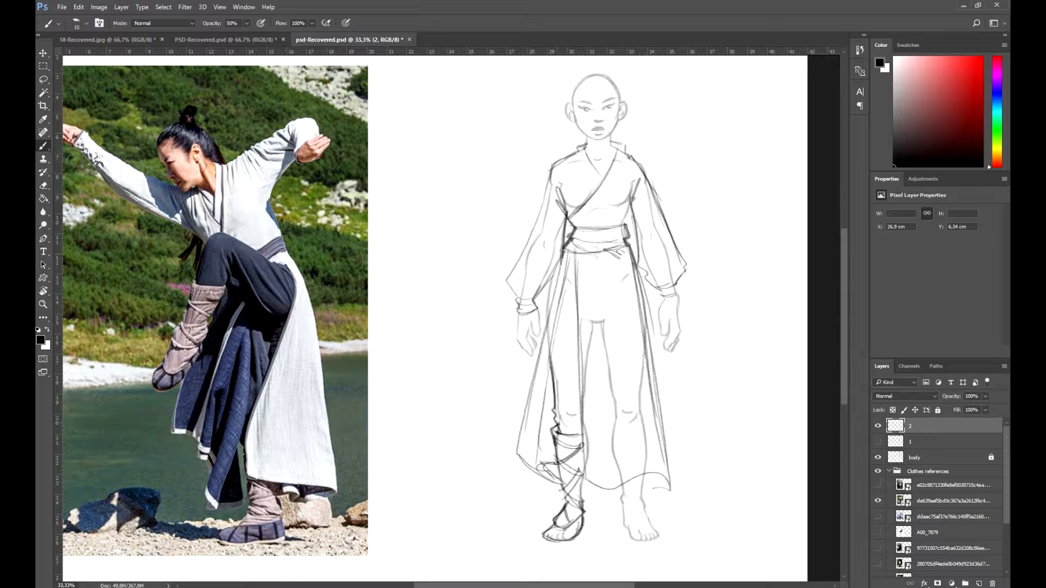
{"action": "mouse_move", "coordinate": [648, 513]}
{"action": "left_mouse_down"}
{"action": "mouse_move", "coordinate": [623, 533]}
{"action": "mouse_move", "coordinate": [657, 545]}
{"action": "left_mouse_up"}
{"action": "left_click_drag", "start_coordinate": [647, 475], "coordinate": [643, 518]}
Sketch a topknot, the hairline on the crown, and long hair strands falling on both sides of the face
{"action": "left_click_drag", "start_coordinate": [599, 229], "coordinate": [603, 326]}
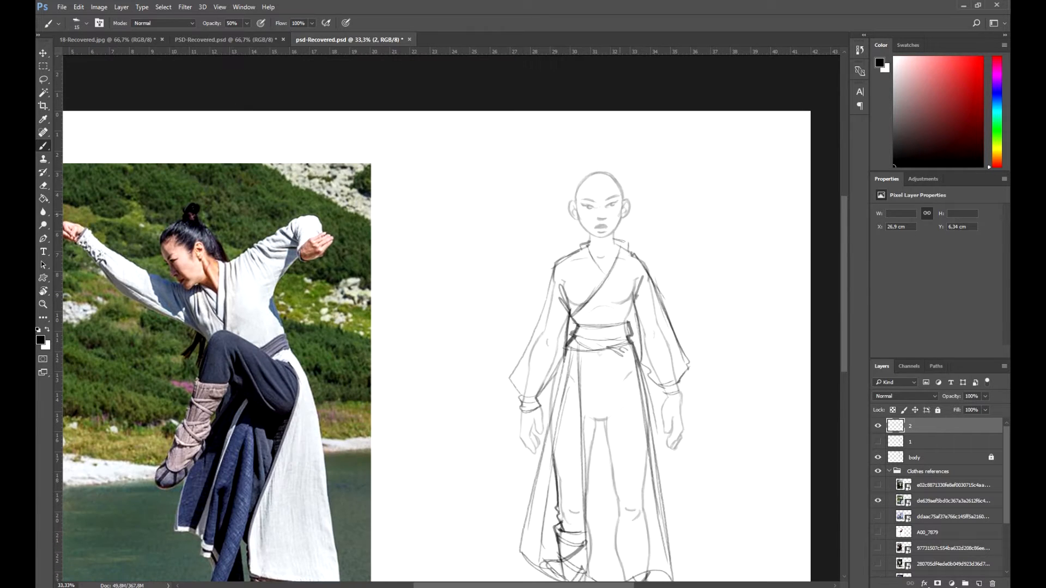
{"action": "left_click_drag", "start_coordinate": [587, 177], "coordinate": [575, 204]}
{"action": "mouse_move", "coordinate": [594, 174]}
{"action": "left_mouse_down"}
{"action": "mouse_move", "coordinate": [623, 199]}
{"action": "mouse_move", "coordinate": [604, 153]}
{"action": "mouse_move", "coordinate": [608, 162]}
{"action": "left_mouse_up"}
{"action": "left_click_drag", "start_coordinate": [624, 215], "coordinate": [631, 252]}
{"action": "left_click_drag", "start_coordinate": [575, 217], "coordinate": [563, 261]}
{"action": "left_click_drag", "start_coordinate": [625, 215], "coordinate": [639, 260]}
{"action": "left_click_drag", "start_coordinate": [568, 246], "coordinate": [560, 267]}
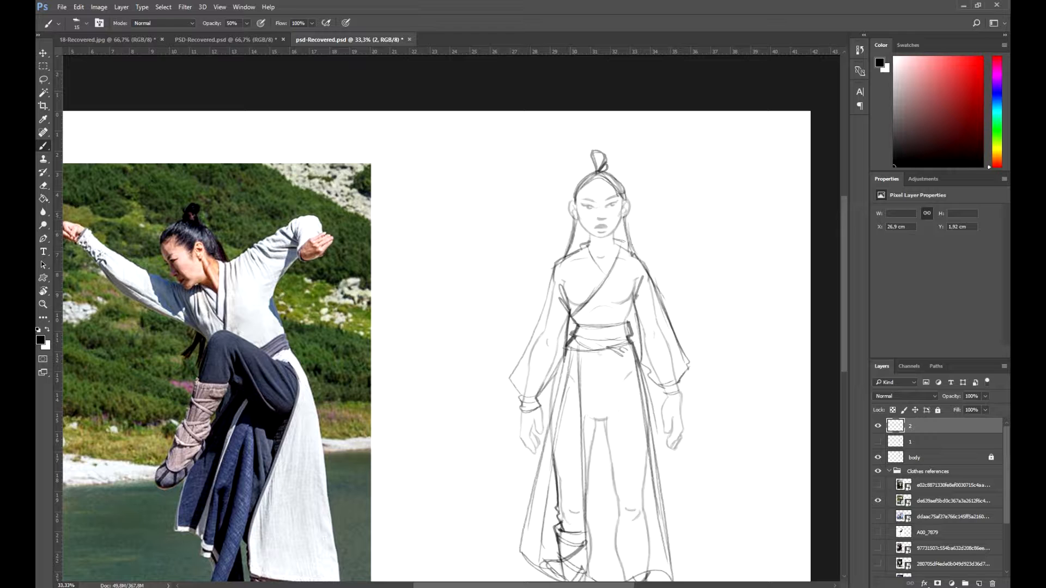
Reinforce the long side strands and darken the hair contour on both sides of the crown
{"action": "left_click_drag", "start_coordinate": [626, 220], "coordinate": [641, 264]}
{"action": "left_click_drag", "start_coordinate": [578, 220], "coordinate": [573, 241]}
{"action": "left_click_drag", "start_coordinate": [627, 223], "coordinate": [621, 250]}
{"action": "left_click_drag", "start_coordinate": [596, 170], "coordinate": [571, 200]}
{"action": "left_click_drag", "start_coordinate": [608, 174], "coordinate": [626, 198]}
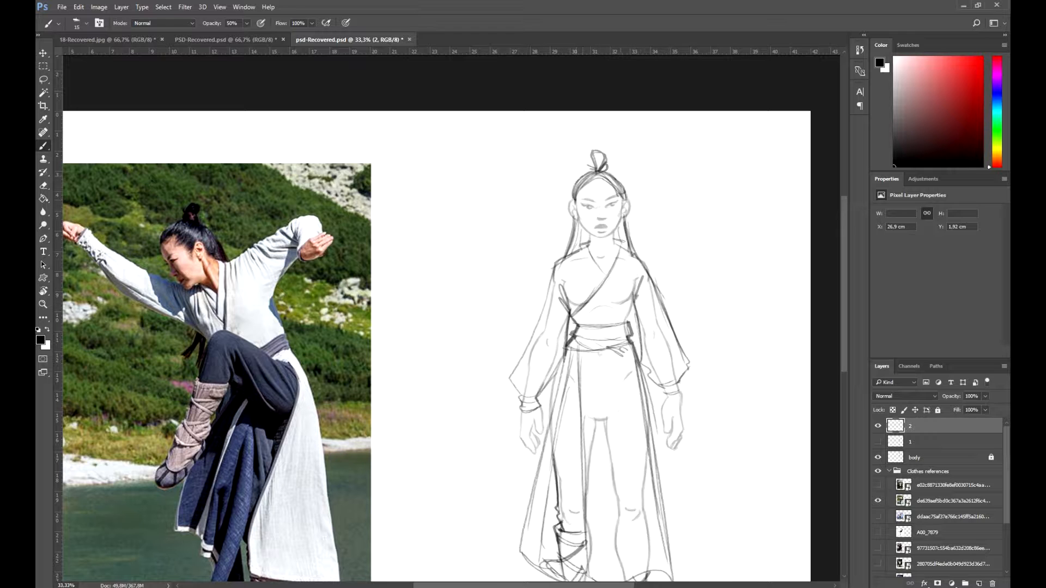
On a new layer named 3, sketch the reference vest's deep open front edges and the sash around the waist
{"action": "left_click_drag", "start_coordinate": [708, 463], "coordinate": [696, 376]}
{"action": "key", "text": "ctrl+minus"}
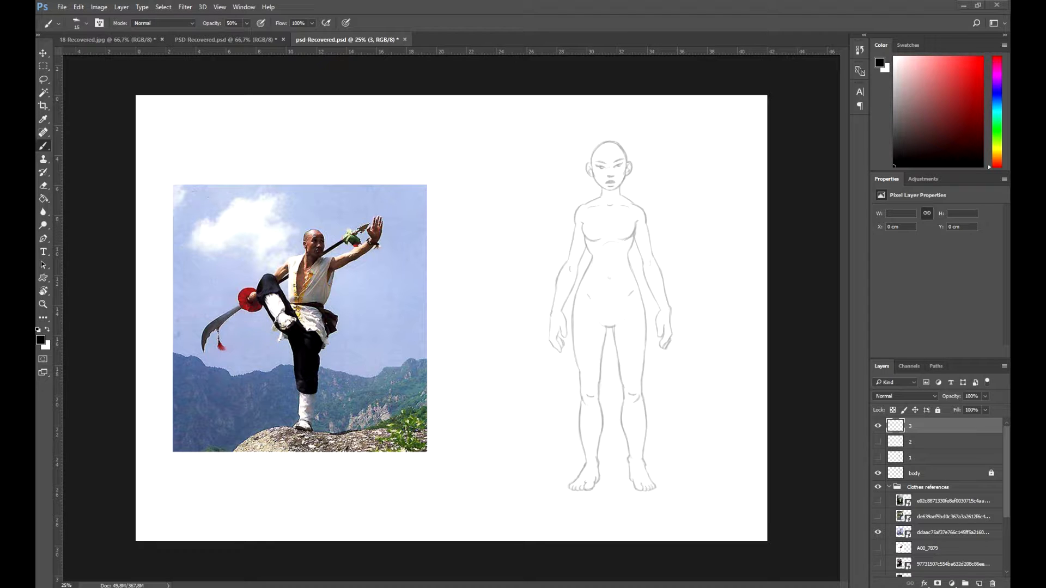
{"action": "left_click_drag", "start_coordinate": [601, 223], "coordinate": [608, 253]}
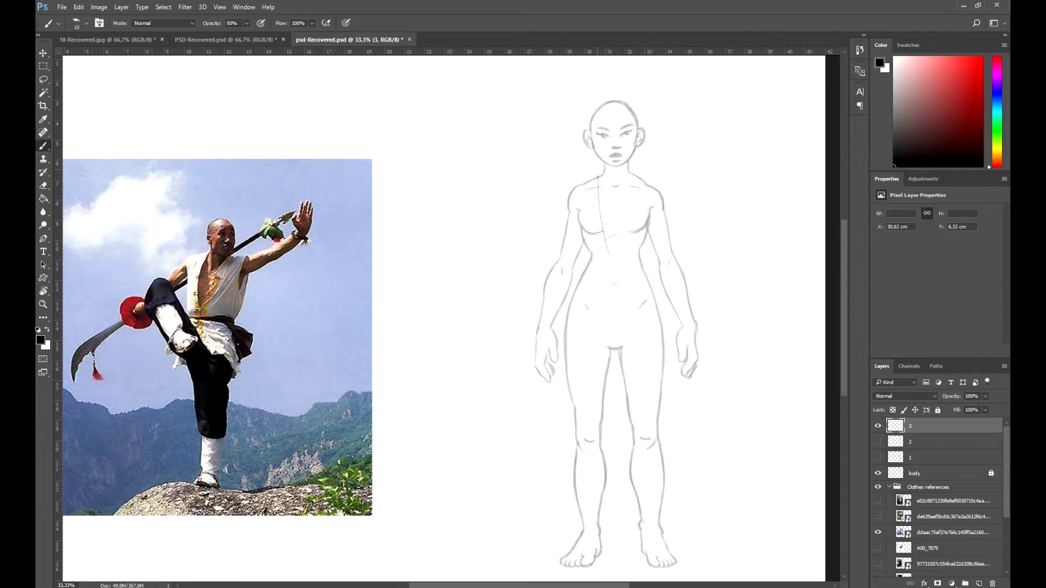
{"action": "left_click_drag", "start_coordinate": [598, 173], "coordinate": [615, 272]}
{"action": "mouse_move", "coordinate": [635, 171]}
{"action": "left_mouse_down"}
{"action": "mouse_move", "coordinate": [600, 173]}
{"action": "mouse_move", "coordinate": [588, 257]}
{"action": "mouse_move", "coordinate": [647, 278]}
{"action": "left_mouse_up"}
{"action": "mouse_move", "coordinate": [590, 263]}
{"action": "left_mouse_down"}
{"action": "mouse_move", "coordinate": [640, 255]}
{"action": "mouse_move", "coordinate": [640, 282]}
{"action": "left_mouse_up"}
{"action": "left_click_drag", "start_coordinate": [611, 271], "coordinate": [645, 257]}
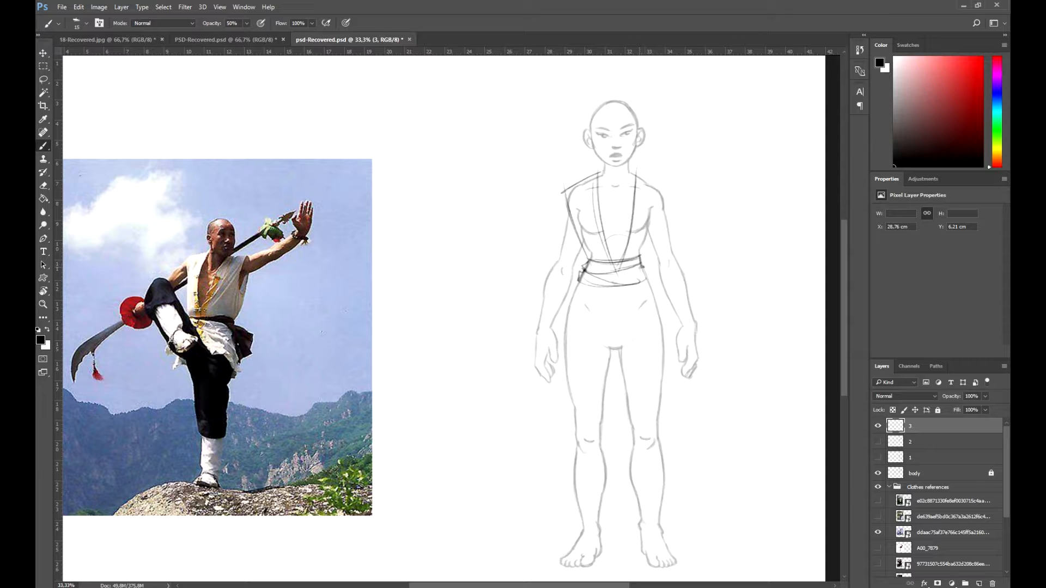
Sketch the sleeveless vest's pointed shoulders and the armhole and side line running down to the sash
{"action": "left_click_drag", "start_coordinate": [631, 171], "coordinate": [664, 191]}
{"action": "left_click_drag", "start_coordinate": [663, 196], "coordinate": [636, 256]}
{"action": "left_click_drag", "start_coordinate": [638, 241], "coordinate": [619, 263]}
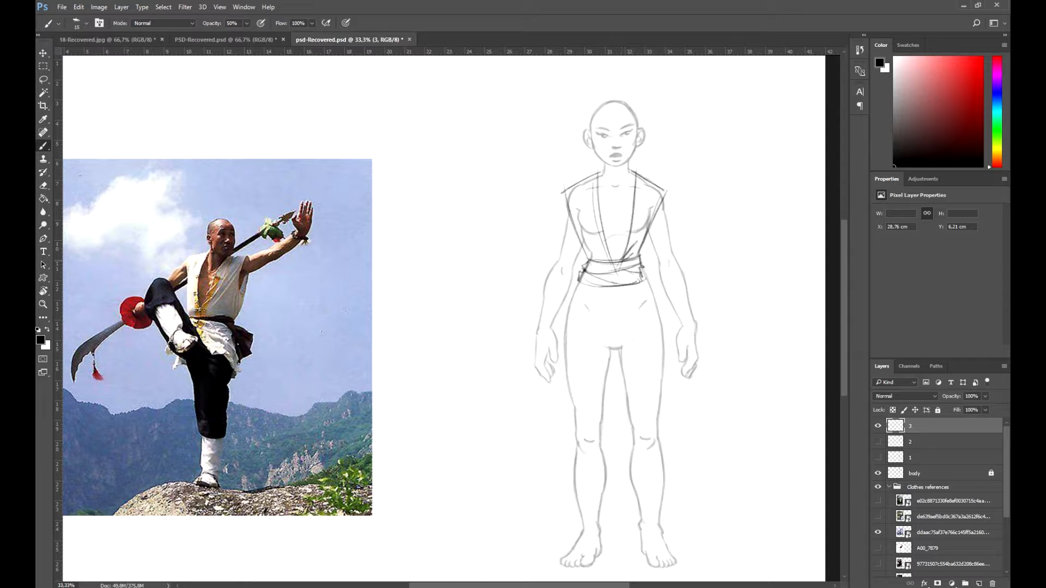
{"action": "left_click_drag", "start_coordinate": [600, 174], "coordinate": [561, 202]}
{"action": "left_click_drag", "start_coordinate": [603, 172], "coordinate": [564, 190]}
Sketch the vest's lower flaps below the sash, flaring to a hem at the upper thighs with an open front
{"action": "left_click_drag", "start_coordinate": [576, 288], "coordinate": [556, 347]}
{"action": "left_click_drag", "start_coordinate": [555, 347], "coordinate": [596, 357]}
{"action": "mouse_move", "coordinate": [610, 282]}
{"action": "left_mouse_down"}
{"action": "mouse_move", "coordinate": [596, 355]}
{"action": "mouse_move", "coordinate": [632, 353]}
{"action": "left_mouse_up"}
{"action": "left_click_drag", "start_coordinate": [631, 353], "coordinate": [666, 349]}
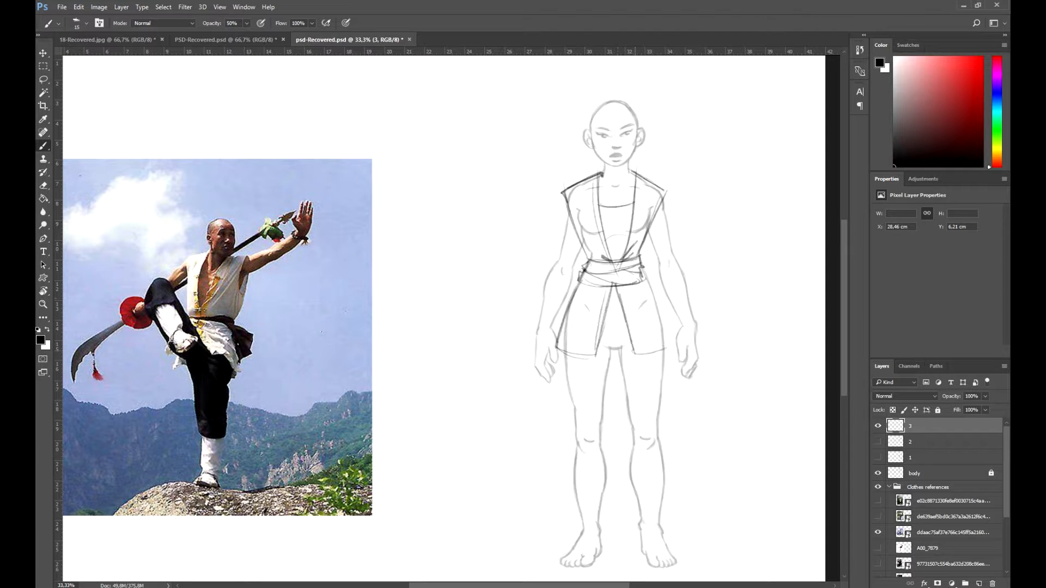
{"action": "left_click_drag", "start_coordinate": [646, 279], "coordinate": [676, 348]}
Draw inner trim lines parallel to the front edges of the vest, both above and below the sash
{"action": "left_click_drag", "start_coordinate": [605, 181], "coordinate": [588, 264]}
{"action": "left_click_drag", "start_coordinate": [643, 189], "coordinate": [628, 264]}
{"action": "left_click_drag", "start_coordinate": [595, 296], "coordinate": [584, 343]}
{"action": "left_click_drag", "start_coordinate": [629, 286], "coordinate": [648, 353]}
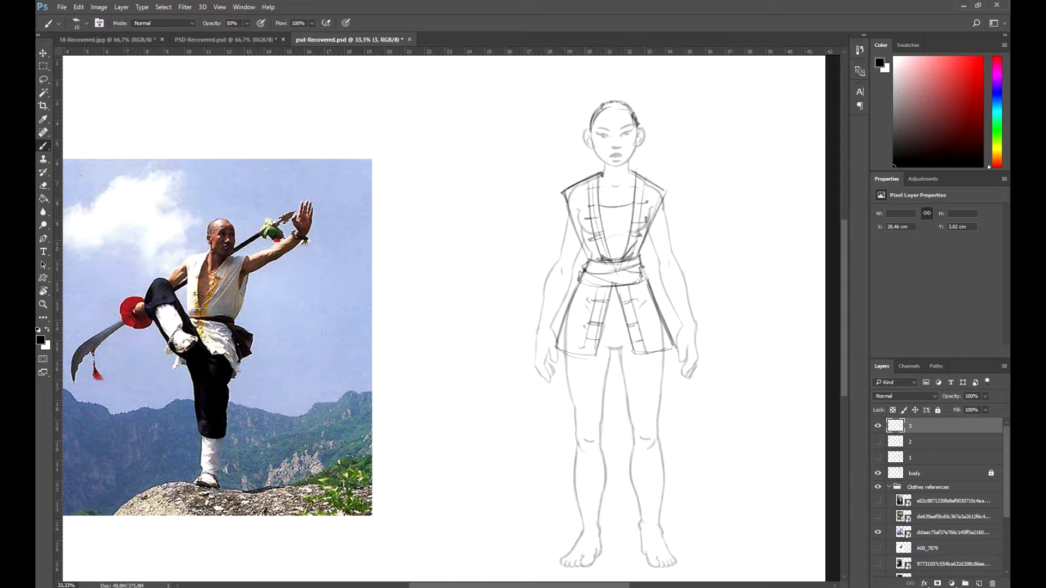
Sketch one baggy trouser leg from the vest hem to a gathered cuff with folds below the knee
{"action": "left_click_drag", "start_coordinate": [561, 354], "coordinate": [571, 482]}
{"action": "mouse_move", "coordinate": [636, 346]}
{"action": "left_mouse_down"}
{"action": "mouse_move", "coordinate": [598, 359]}
{"action": "mouse_move", "coordinate": [607, 479]}
{"action": "left_mouse_up"}
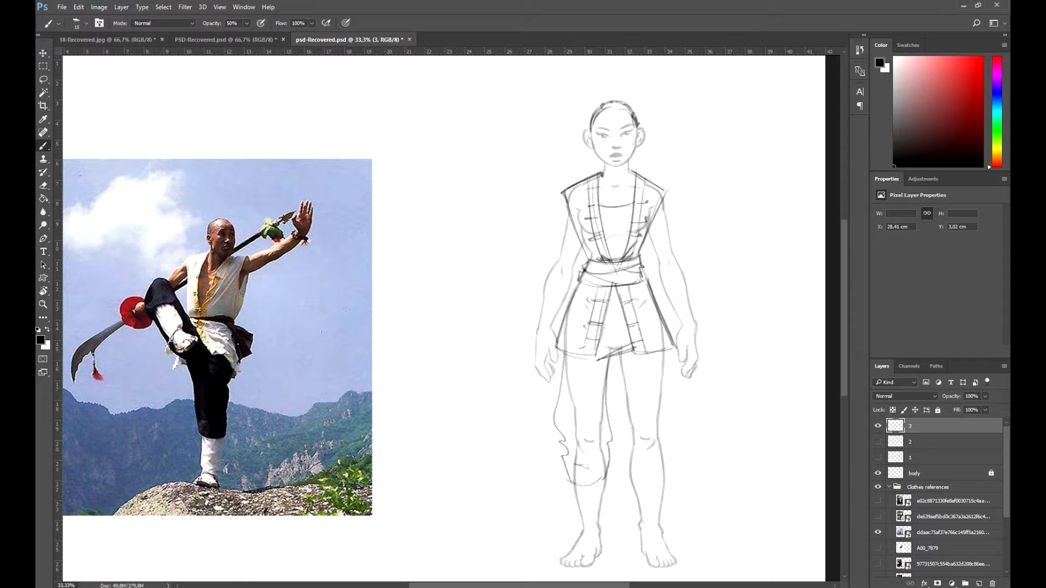
{"action": "left_click_drag", "start_coordinate": [571, 444], "coordinate": [604, 452]}
Sketch the other baggy trouser leg with its gathered cuff, and reinforce the outer contours of both legs
{"action": "left_click_drag", "start_coordinate": [624, 351], "coordinate": [626, 474]}
{"action": "mouse_move", "coordinate": [667, 349]}
{"action": "left_mouse_down"}
{"action": "mouse_move", "coordinate": [666, 476]}
{"action": "mouse_move", "coordinate": [674, 469]}
{"action": "left_mouse_up"}
{"action": "left_click_drag", "start_coordinate": [653, 444], "coordinate": [631, 468]}
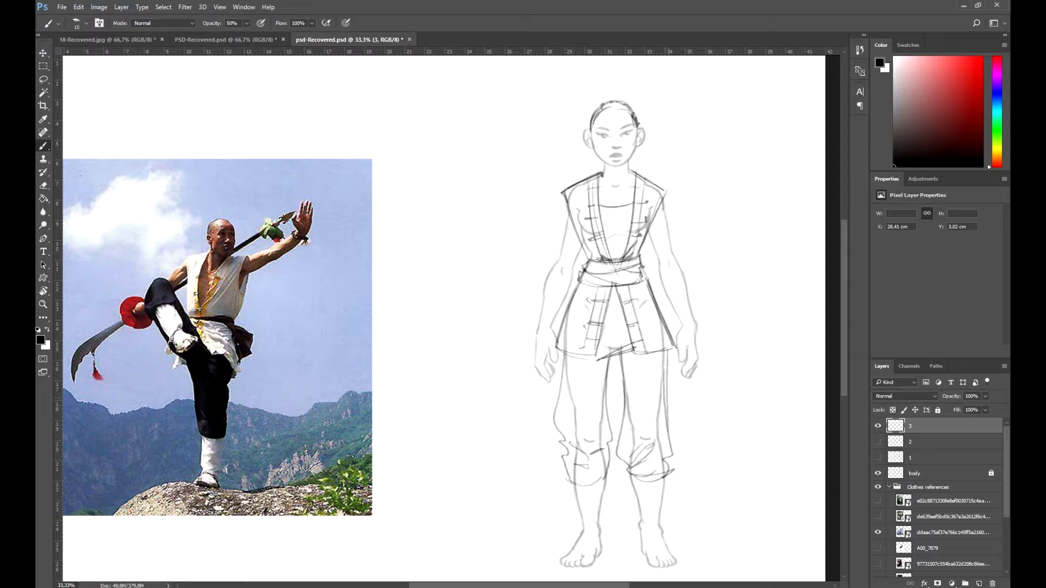
{"action": "left_click_drag", "start_coordinate": [671, 344], "coordinate": [668, 460]}
{"action": "mouse_move", "coordinate": [553, 354]}
{"action": "left_mouse_down"}
{"action": "mouse_move", "coordinate": [570, 472]}
{"action": "mouse_move", "coordinate": [558, 434]}
{"action": "left_mouse_up"}
Sketch fitted leggings on the shins below the trouser cuffs, and low shoes on both feet
{"action": "mouse_move", "coordinate": [574, 482]}
{"action": "left_mouse_down"}
{"action": "mouse_move", "coordinate": [584, 508]}
{"action": "mouse_move", "coordinate": [567, 529]}
{"action": "left_mouse_up"}
{"action": "left_click_drag", "start_coordinate": [572, 487], "coordinate": [558, 515]}
{"action": "left_click_drag", "start_coordinate": [594, 437], "coordinate": [588, 506]}
{"action": "mouse_move", "coordinate": [573, 450]}
{"action": "left_mouse_down"}
{"action": "mouse_move", "coordinate": [575, 479]}
{"action": "mouse_move", "coordinate": [666, 529]}
{"action": "left_mouse_up"}
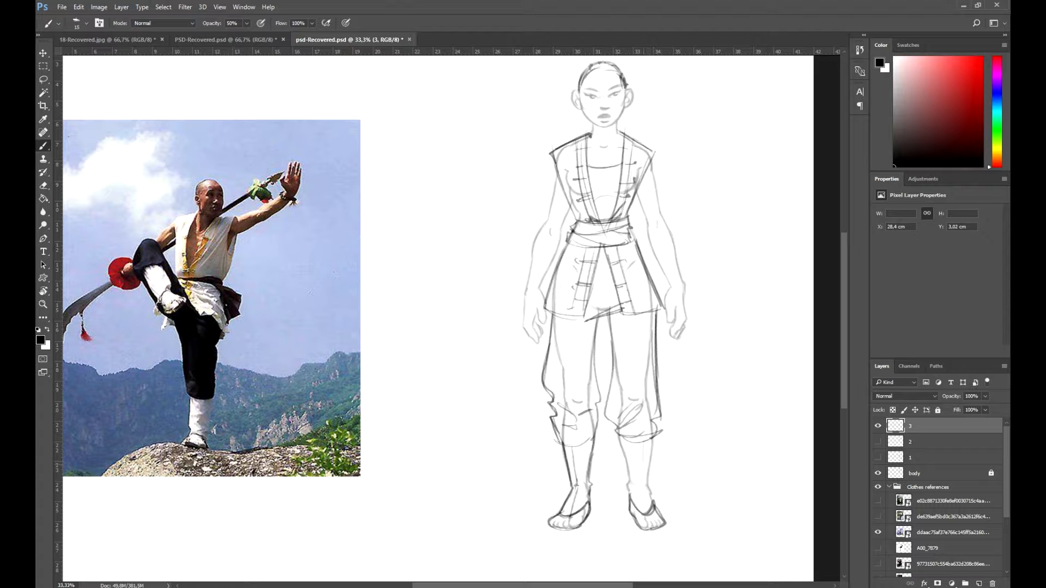
{"action": "left_click_drag", "start_coordinate": [644, 442], "coordinate": [647, 516]}
{"action": "mouse_move", "coordinate": [626, 432]}
{"action": "left_mouse_down"}
{"action": "mouse_move", "coordinate": [621, 482]}
{"action": "mouse_move", "coordinate": [653, 508]}
{"action": "left_mouse_up"}
{"action": "left_click_drag", "start_coordinate": [558, 438], "coordinate": [654, 441]}
Darken the inner contours of both trouser legs on layer 3
{"action": "left_click_drag", "start_coordinate": [599, 272], "coordinate": [583, 302]}
{"action": "left_click_drag", "start_coordinate": [580, 344], "coordinate": [578, 421]}
{"action": "left_click_drag", "start_coordinate": [583, 363], "coordinate": [577, 453]}
{"action": "left_click_drag", "start_coordinate": [597, 344], "coordinate": [588, 454]}
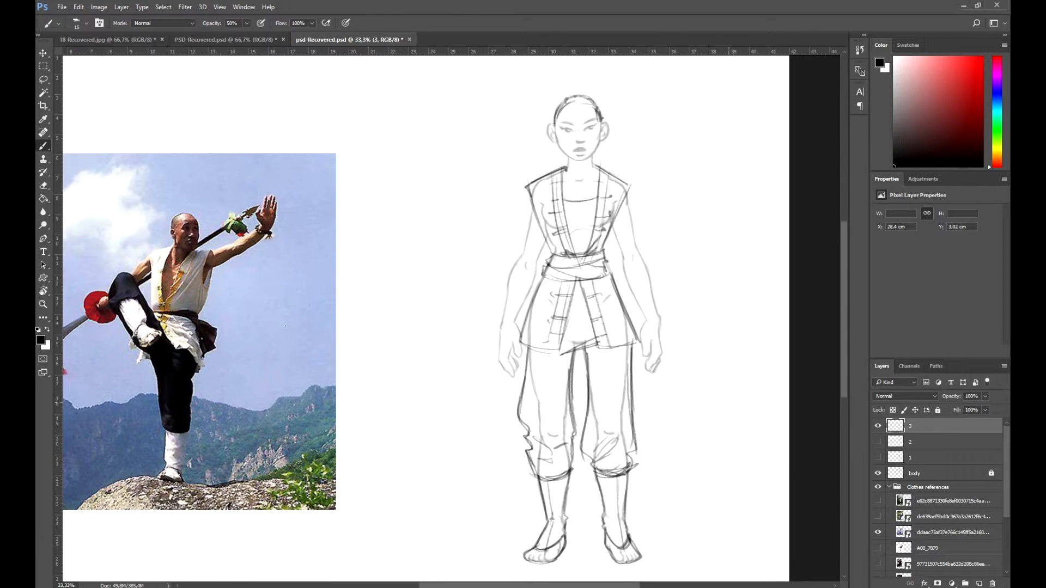
{"action": "key", "text": "ctrl+minus"}
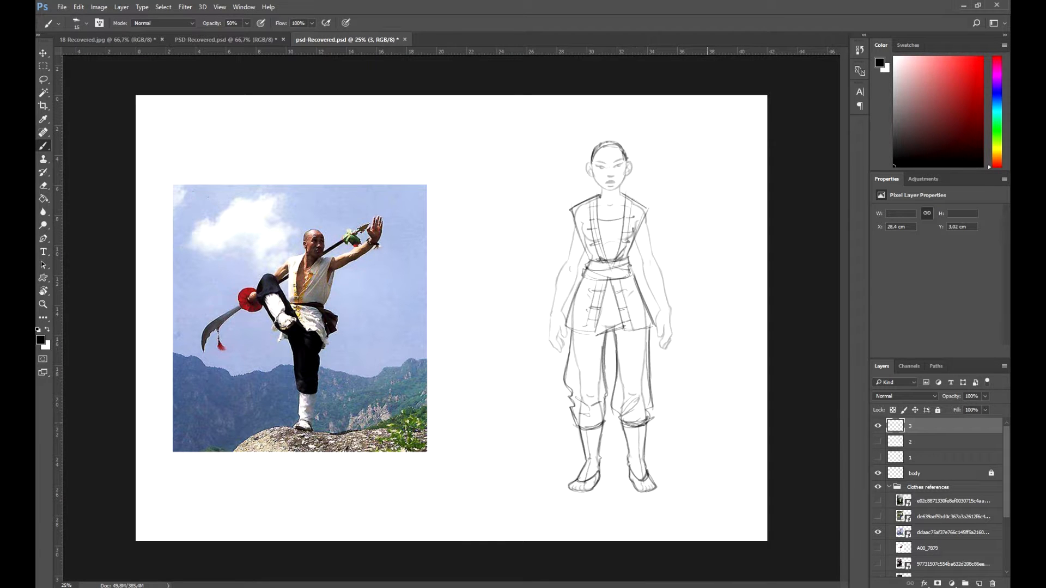
Show reference A00_7879 instead of the current photo, add a layer named 4, and hide outfit layer 3
{"action": "left_click", "coordinate": [878, 532]}
{"action": "left_click", "coordinate": [877, 548]}
{"action": "left_click", "coordinate": [979, 583]}
{"action": "left_click", "coordinate": [878, 441]}
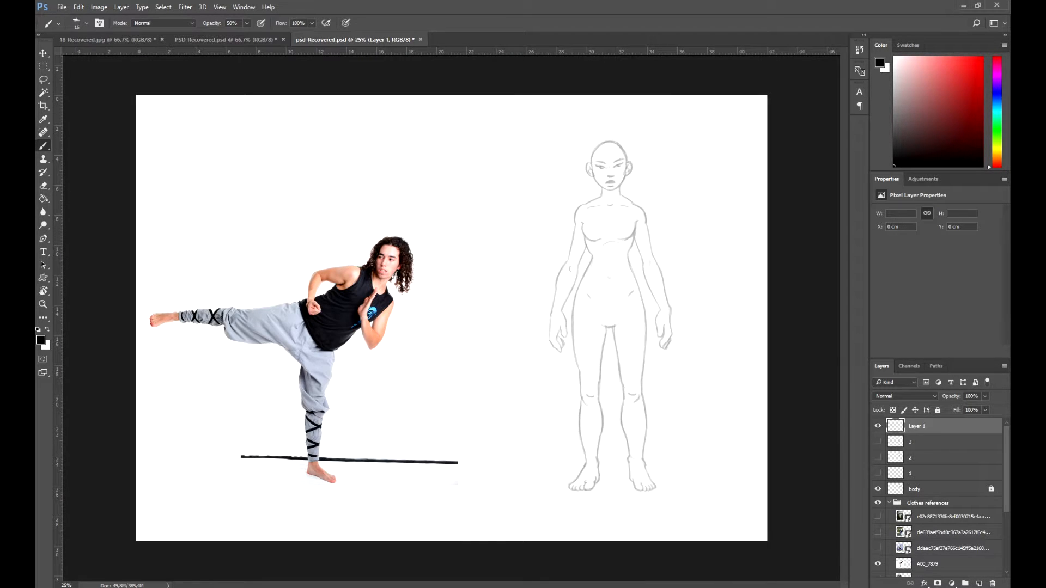
{"action": "double_click", "coordinate": [921, 426]}
{"action": "type", "text": "4"}
{"action": "key", "text": "Return"}
On layer 4, sketch the reference tank top with its round neckline, armholes, side edges, folds and hip-length hem
{"action": "key", "text": "ctrl+plus"}
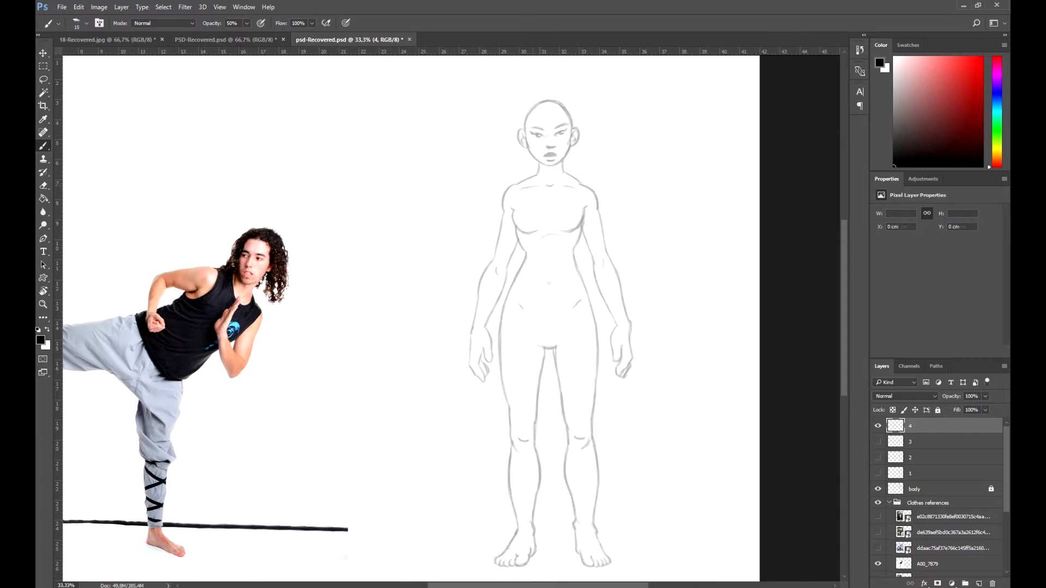
{"action": "left_click_drag", "start_coordinate": [518, 180], "coordinate": [512, 234]}
{"action": "left_click_drag", "start_coordinate": [580, 184], "coordinate": [584, 231]}
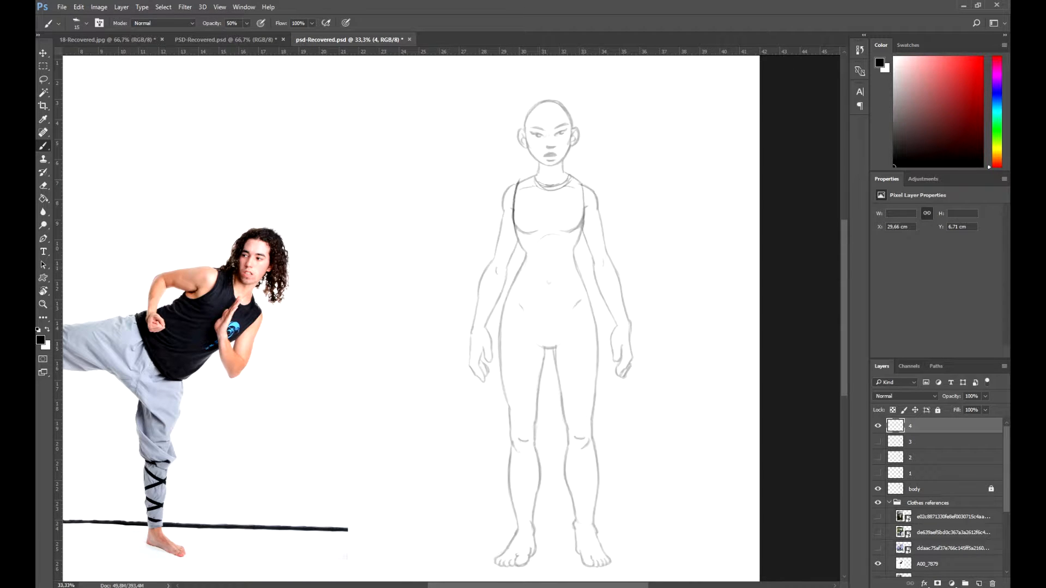
{"action": "mouse_move", "coordinate": [512, 273]}
{"action": "left_mouse_down"}
{"action": "mouse_move", "coordinate": [536, 310]}
{"action": "mouse_move", "coordinate": [583, 295]}
{"action": "left_mouse_up"}
{"action": "left_click_drag", "start_coordinate": [581, 218], "coordinate": [587, 298]}
{"action": "left_click_drag", "start_coordinate": [544, 269], "coordinate": [510, 281]}
{"action": "mouse_move", "coordinate": [575, 227]}
{"action": "left_mouse_down"}
{"action": "mouse_move", "coordinate": [534, 240]}
{"action": "mouse_move", "coordinate": [508, 303]}
{"action": "mouse_move", "coordinate": [590, 297]}
{"action": "mouse_move", "coordinate": [580, 256]}
{"action": "left_mouse_up"}
Sketch baggy trousers below the tank top, with crotch folds and both legs gathered just under the knees
{"action": "mouse_move", "coordinate": [583, 213]}
{"action": "left_mouse_down"}
{"action": "mouse_move", "coordinate": [586, 227]}
{"action": "mouse_move", "coordinate": [624, 156]}
{"action": "left_mouse_up"}
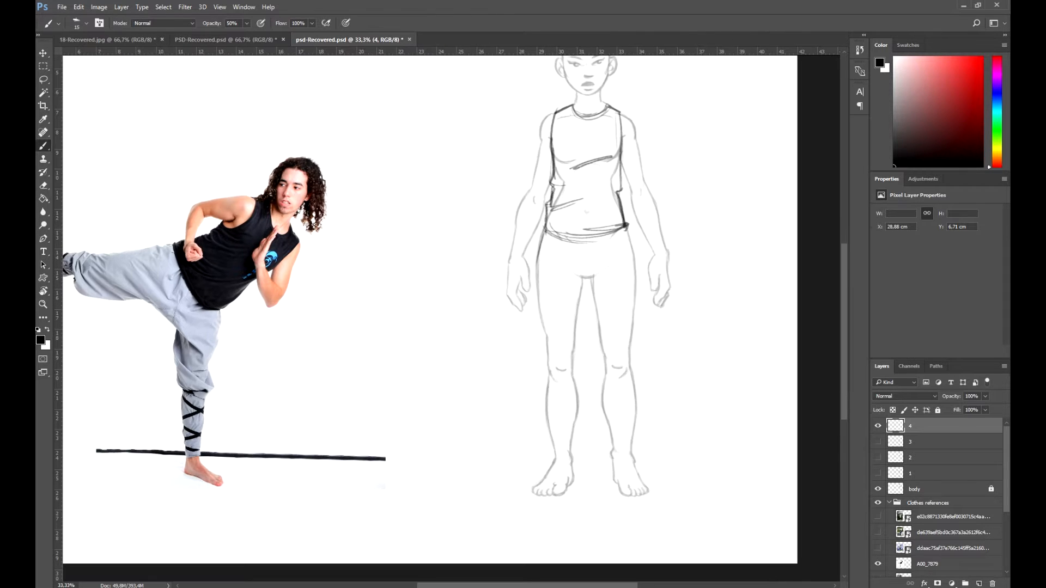
{"action": "left_click_drag", "start_coordinate": [547, 227], "coordinate": [547, 397]}
{"action": "mouse_move", "coordinate": [581, 275]}
{"action": "left_mouse_down"}
{"action": "mouse_move", "coordinate": [569, 397]}
{"action": "mouse_move", "coordinate": [587, 402]}
{"action": "left_mouse_up"}
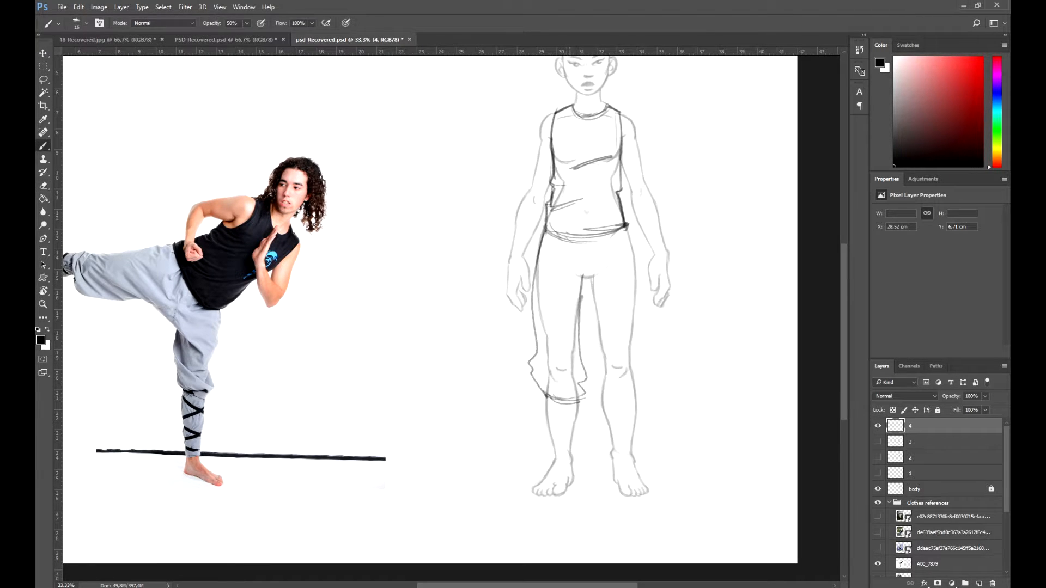
{"action": "left_click_drag", "start_coordinate": [564, 297], "coordinate": [616, 283]}
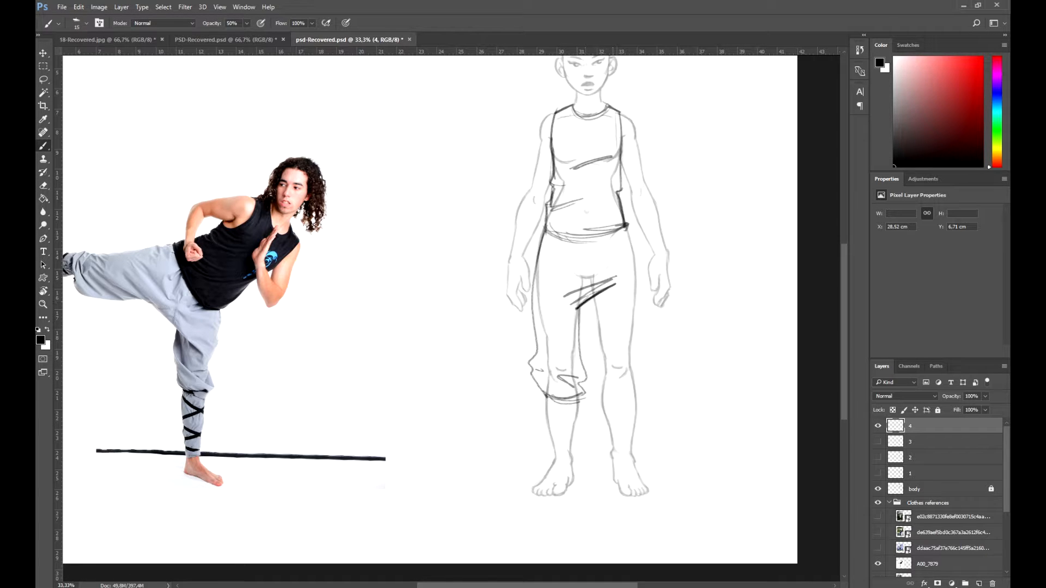
{"action": "left_click_drag", "start_coordinate": [626, 228], "coordinate": [642, 380]}
{"action": "mouse_move", "coordinate": [595, 294]}
{"action": "left_mouse_down"}
{"action": "mouse_move", "coordinate": [594, 382]}
{"action": "mouse_move", "coordinate": [642, 390]}
{"action": "mouse_move", "coordinate": [621, 364]}
{"action": "mouse_move", "coordinate": [595, 374]}
{"action": "mouse_move", "coordinate": [620, 400]}
{"action": "left_mouse_up"}
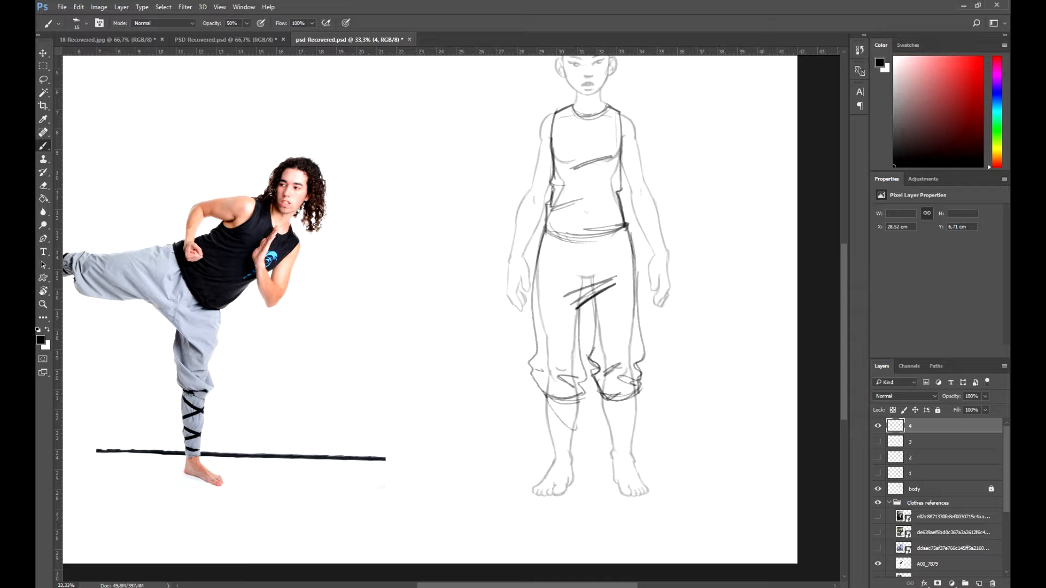
Sketch the crisscross straps wrapped around both shins from the trouser cuffs to the ankles
{"action": "left_click_drag", "start_coordinate": [546, 394], "coordinate": [571, 447]}
{"action": "mouse_move", "coordinate": [576, 404]}
{"action": "left_mouse_down"}
{"action": "mouse_move", "coordinate": [555, 461]}
{"action": "mouse_move", "coordinate": [633, 430]}
{"action": "mouse_move", "coordinate": [613, 458]}
{"action": "mouse_move", "coordinate": [559, 460]}
{"action": "left_mouse_up"}
{"action": "left_click_drag", "start_coordinate": [552, 403], "coordinate": [539, 429]}
{"action": "left_click_drag", "start_coordinate": [640, 397], "coordinate": [611, 460]}
{"action": "left_click_drag", "start_coordinate": [436, 326], "coordinate": [455, 270]}
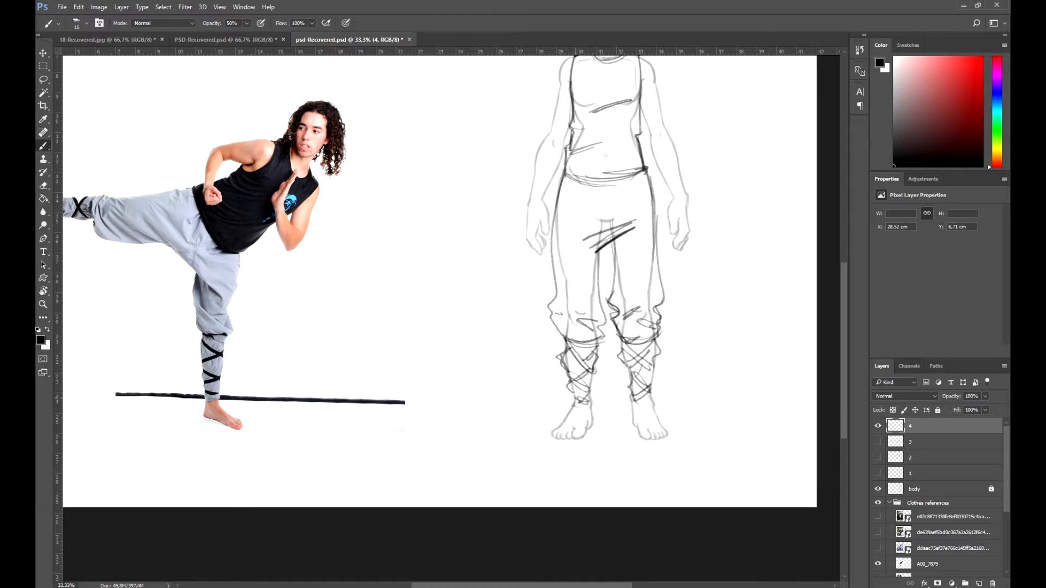
Sketch shoulder-length curly hair around the head, with wavy strands framing the forehead
{"action": "left_click_drag", "start_coordinate": [544, 164], "coordinate": [466, 330]}
{"action": "left_click_drag", "start_coordinate": [548, 140], "coordinate": [569, 165]}
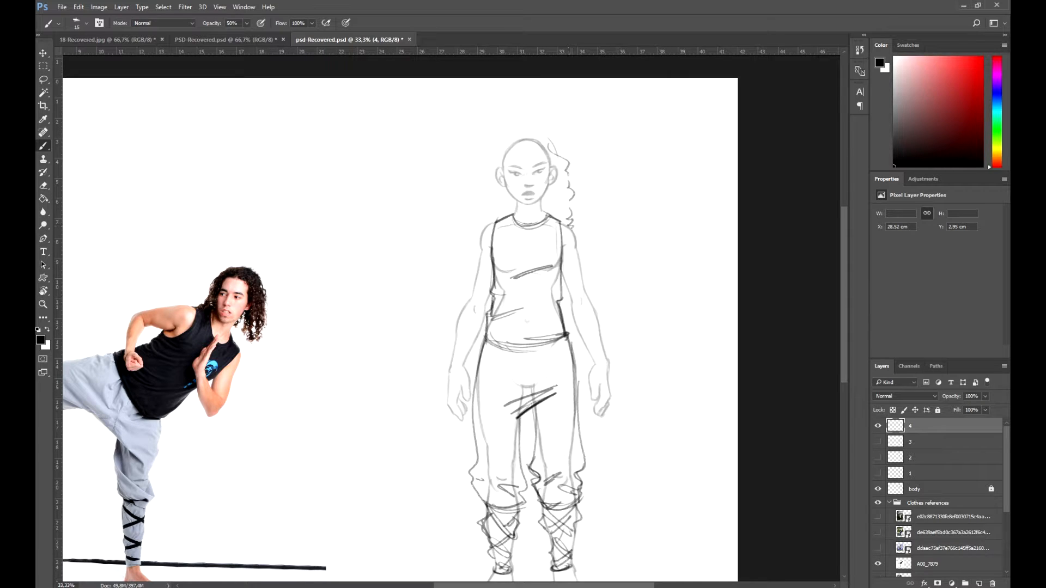
{"action": "left_click_drag", "start_coordinate": [494, 143], "coordinate": [480, 204]}
{"action": "mouse_move", "coordinate": [502, 134]}
{"action": "left_mouse_down"}
{"action": "mouse_move", "coordinate": [562, 162]}
{"action": "mouse_move", "coordinate": [500, 181]}
{"action": "left_mouse_up"}
{"action": "left_click_drag", "start_coordinate": [525, 143], "coordinate": [557, 172]}
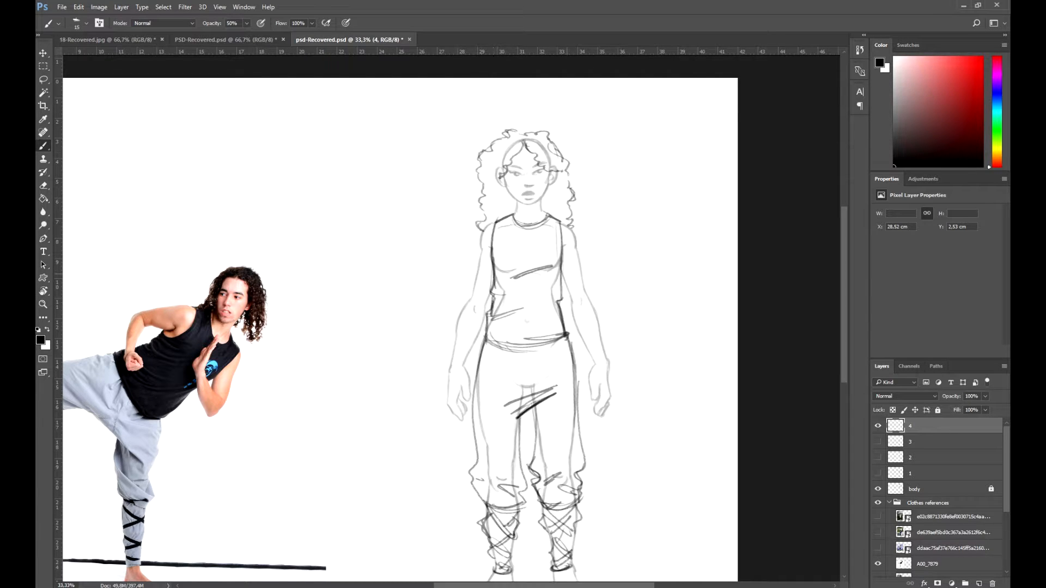
{"action": "key", "text": "ctrl+minus"}
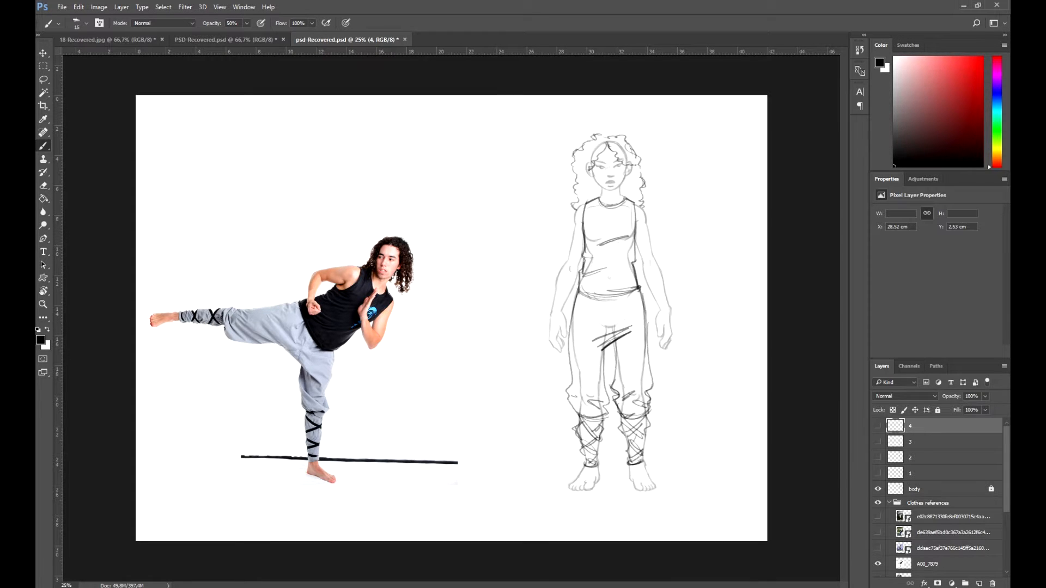
Add a new layer named 5 and sketch the reference jacket's collar, yoke and curved asymmetric front closure
{"action": "key", "text": "ctrl+shift+alt+n"}
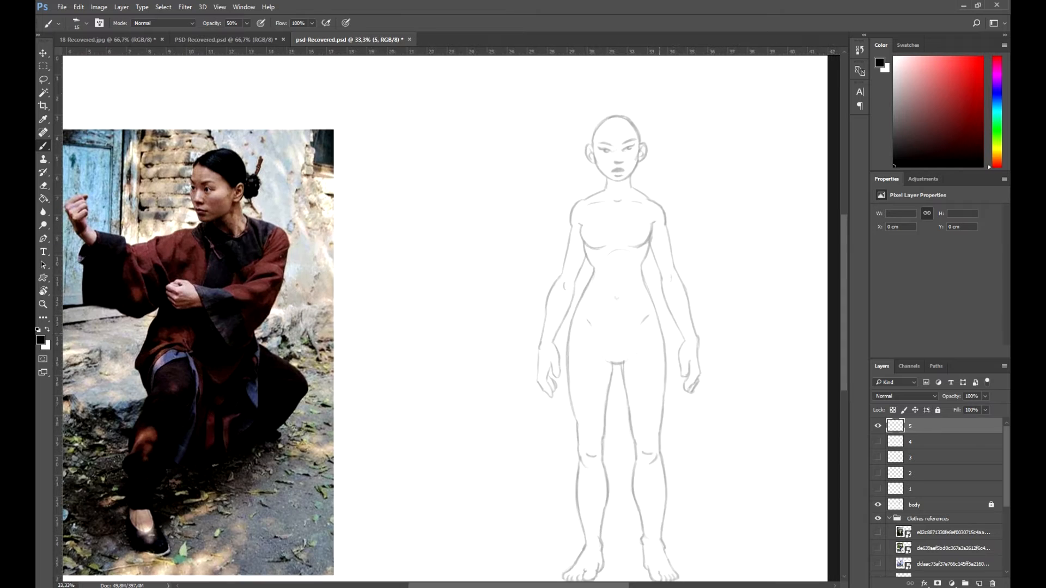
{"action": "mouse_move", "coordinate": [600, 193]}
{"action": "left_mouse_down"}
{"action": "mouse_move", "coordinate": [640, 188]}
{"action": "mouse_move", "coordinate": [601, 269]}
{"action": "left_mouse_up"}
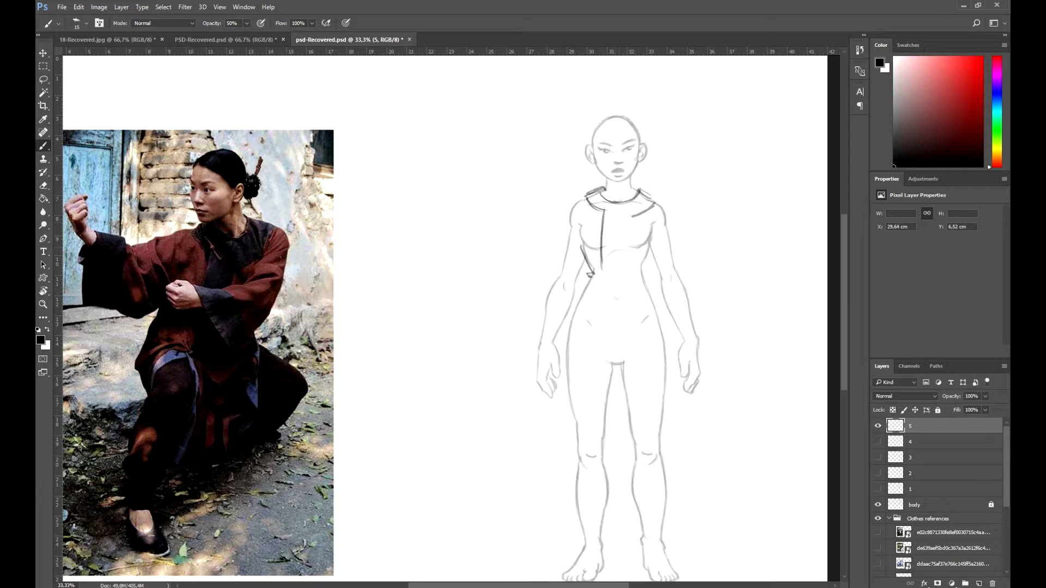
{"action": "mouse_move", "coordinate": [604, 208]}
{"action": "left_mouse_down"}
{"action": "mouse_move", "coordinate": [595, 271]}
{"action": "mouse_move", "coordinate": [614, 273]}
{"action": "mouse_move", "coordinate": [579, 303]}
{"action": "left_mouse_up"}
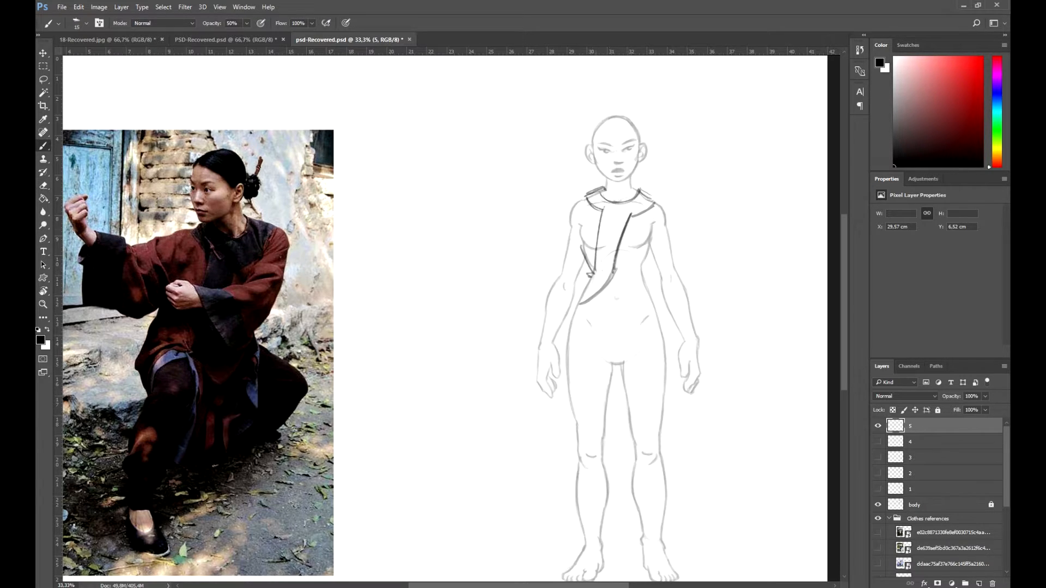
Sketch one long, wide jacket sleeve with a fold at the wrist and a broad opening below the hand
{"action": "mouse_move", "coordinate": [571, 202]}
{"action": "left_mouse_down"}
{"action": "mouse_move", "coordinate": [531, 315]}
{"action": "mouse_move", "coordinate": [541, 397]}
{"action": "left_mouse_up"}
{"action": "key", "text": "ctrl+z"}
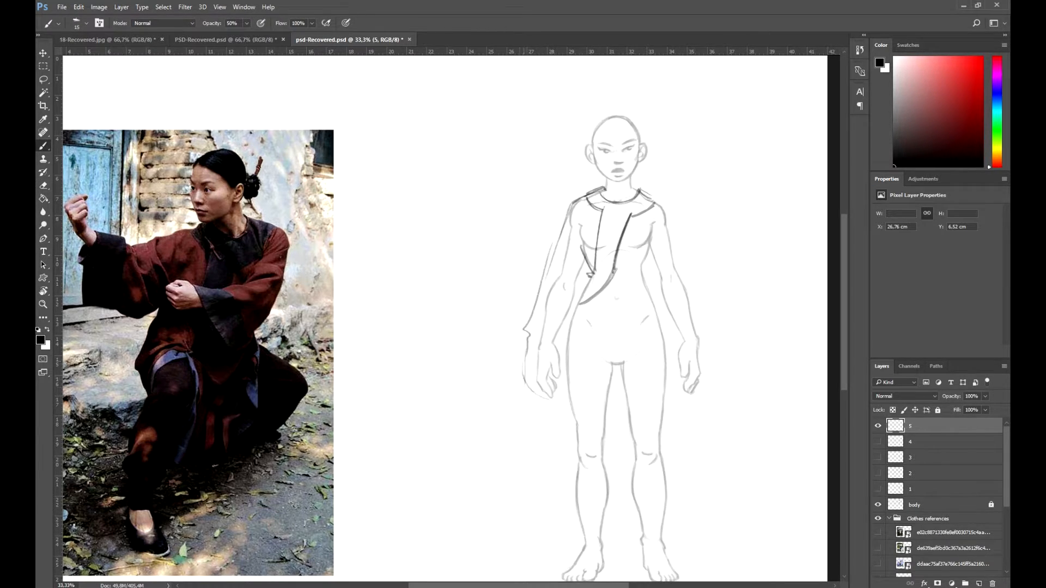
{"action": "mouse_move", "coordinate": [527, 334]}
{"action": "left_mouse_down"}
{"action": "mouse_move", "coordinate": [521, 398]}
{"action": "mouse_move", "coordinate": [569, 404]}
{"action": "left_mouse_up"}
{"action": "left_click_drag", "start_coordinate": [570, 202], "coordinate": [532, 314]}
{"action": "left_click_drag", "start_coordinate": [533, 340], "coordinate": [547, 342]}
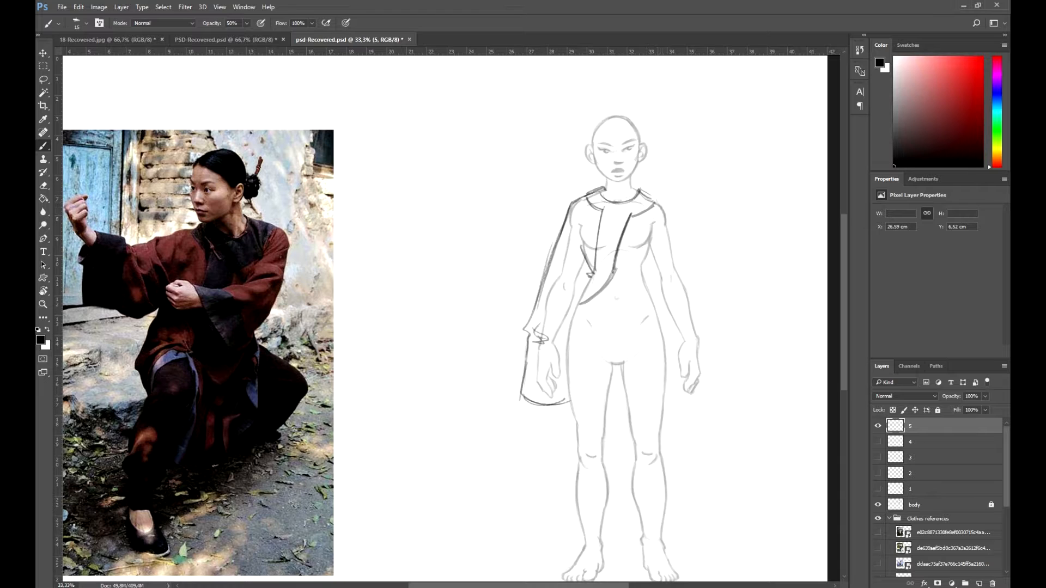
Sketch the jacket's other wide sleeve and add armpit folds on both sides of the torso
{"action": "mouse_move", "coordinate": [661, 205]}
{"action": "left_mouse_down"}
{"action": "mouse_move", "coordinate": [711, 404]}
{"action": "mouse_move", "coordinate": [666, 401]}
{"action": "left_mouse_up"}
{"action": "left_click_drag", "start_coordinate": [569, 238], "coordinate": [587, 272]}
{"action": "left_click_drag", "start_coordinate": [665, 226], "coordinate": [642, 267]}
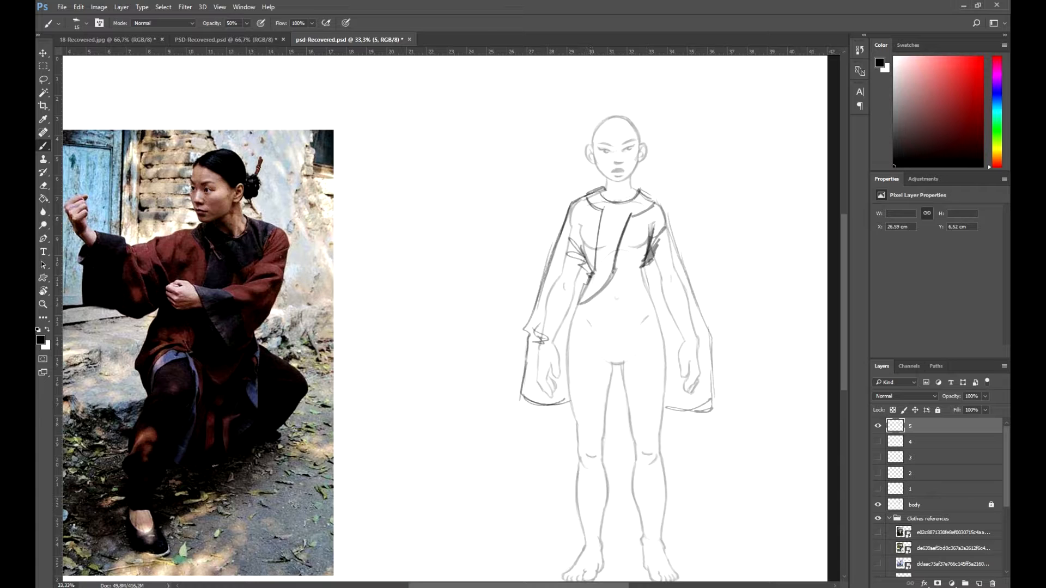
Sketch the long front panel hanging to mid-shin, and the jacket's torso sides flaring to a hip-level hem
{"action": "mouse_move", "coordinate": [591, 350]}
{"action": "left_mouse_down"}
{"action": "mouse_move", "coordinate": [592, 479]}
{"action": "mouse_move", "coordinate": [649, 522]}
{"action": "left_mouse_up"}
{"action": "left_click_drag", "start_coordinate": [639, 346], "coordinate": [649, 523]}
{"action": "left_click_drag", "start_coordinate": [640, 345], "coordinate": [665, 351]}
{"action": "left_click_drag", "start_coordinate": [562, 307], "coordinate": [564, 359]}
{"action": "left_click_drag", "start_coordinate": [647, 263], "coordinate": [667, 349]}
{"action": "scroll", "coordinate": [599, 327], "scroll_direction": "down", "scroll_amount": 3}
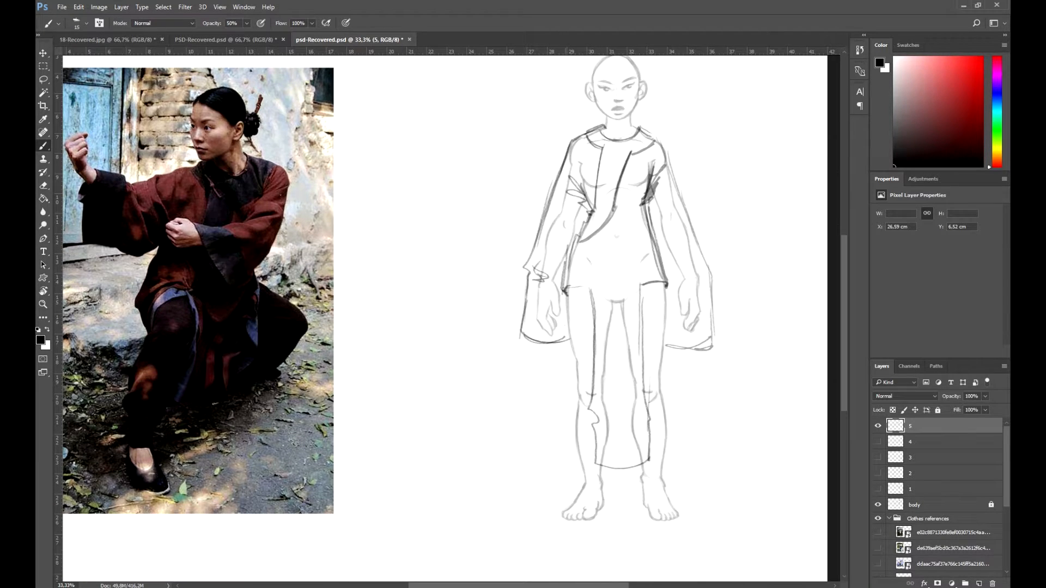
Sketch baggy trouser legs gathered by bands at both ankles, and add cuff lines across the wide jacket sleeves
{"action": "mouse_move", "coordinate": [567, 294]}
{"action": "left_mouse_down"}
{"action": "mouse_move", "coordinate": [585, 469]}
{"action": "mouse_move", "coordinate": [600, 468]}
{"action": "left_mouse_up"}
{"action": "left_click_drag", "start_coordinate": [564, 403], "coordinate": [556, 457]}
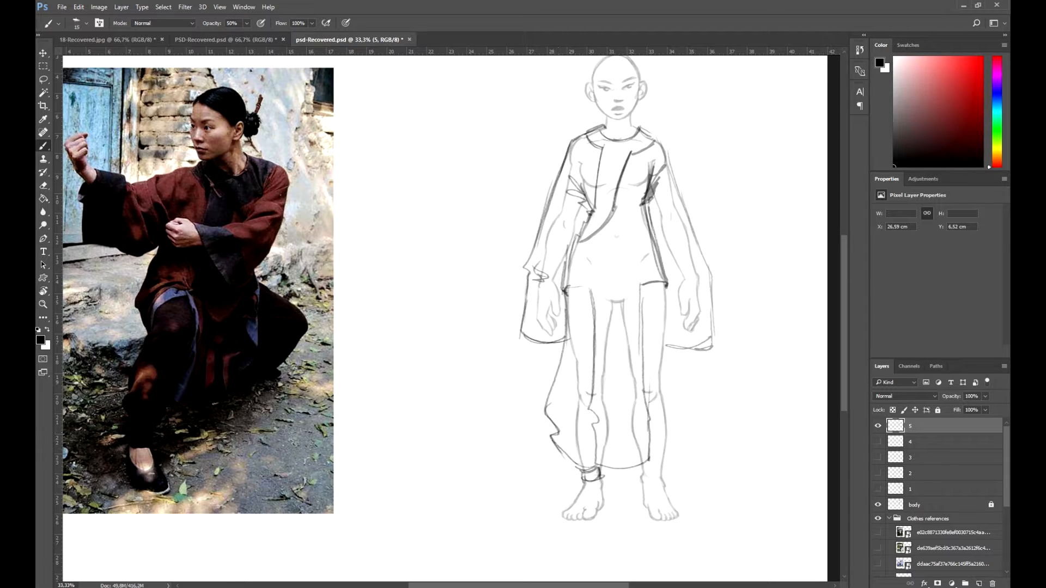
{"action": "left_click_drag", "start_coordinate": [663, 280], "coordinate": [688, 452]}
{"action": "left_click_drag", "start_coordinate": [642, 469], "coordinate": [664, 479]}
{"action": "left_click_drag", "start_coordinate": [684, 430], "coordinate": [667, 469]}
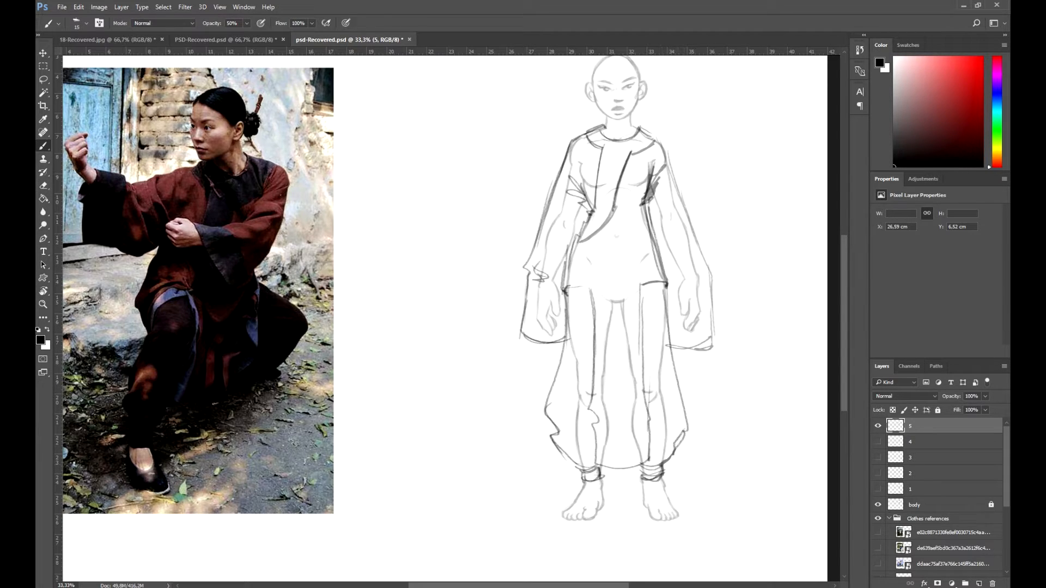
{"action": "left_click_drag", "start_coordinate": [468, 305], "coordinate": [406, 334]}
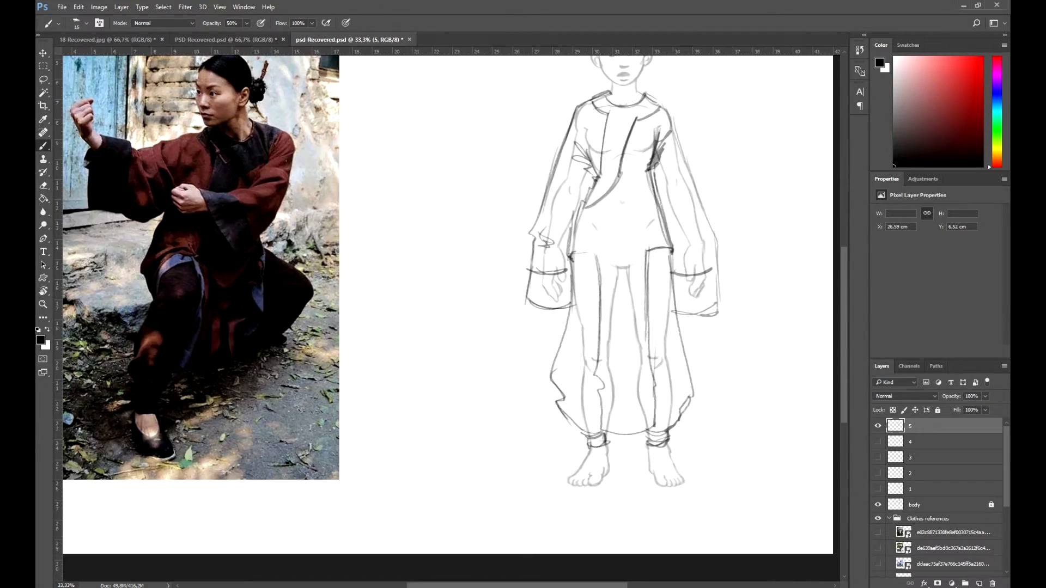
Sketch low shoes on both feet and draw hair lines down both sides of the head
{"action": "left_click_drag", "start_coordinate": [583, 460], "coordinate": [683, 490]}
{"action": "left_click_drag", "start_coordinate": [648, 460], "coordinate": [668, 475]}
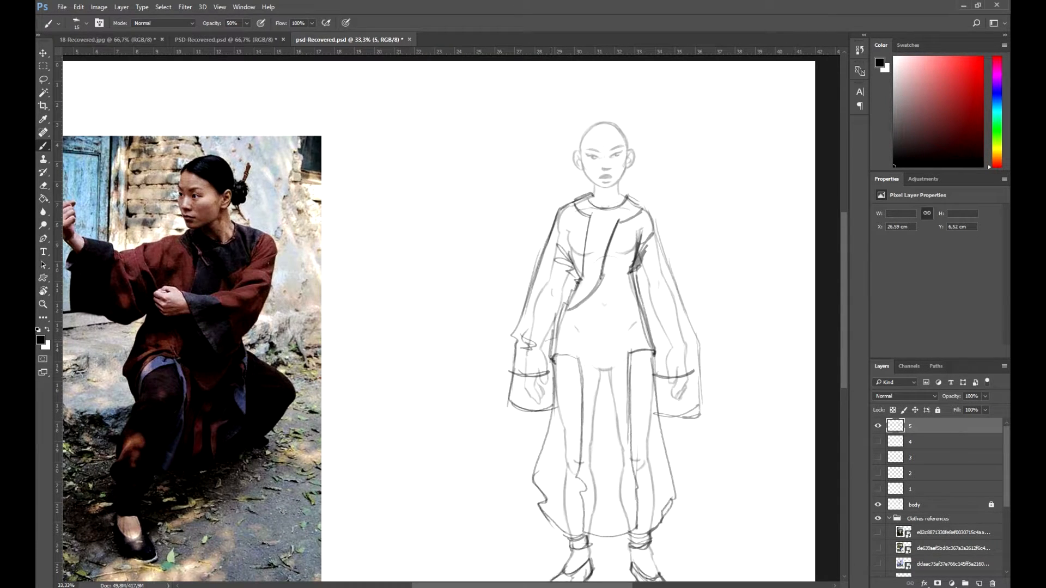
{"action": "left_click_drag", "start_coordinate": [599, 122], "coordinate": [581, 148]}
{"action": "left_click_drag", "start_coordinate": [604, 123], "coordinate": [627, 147]}
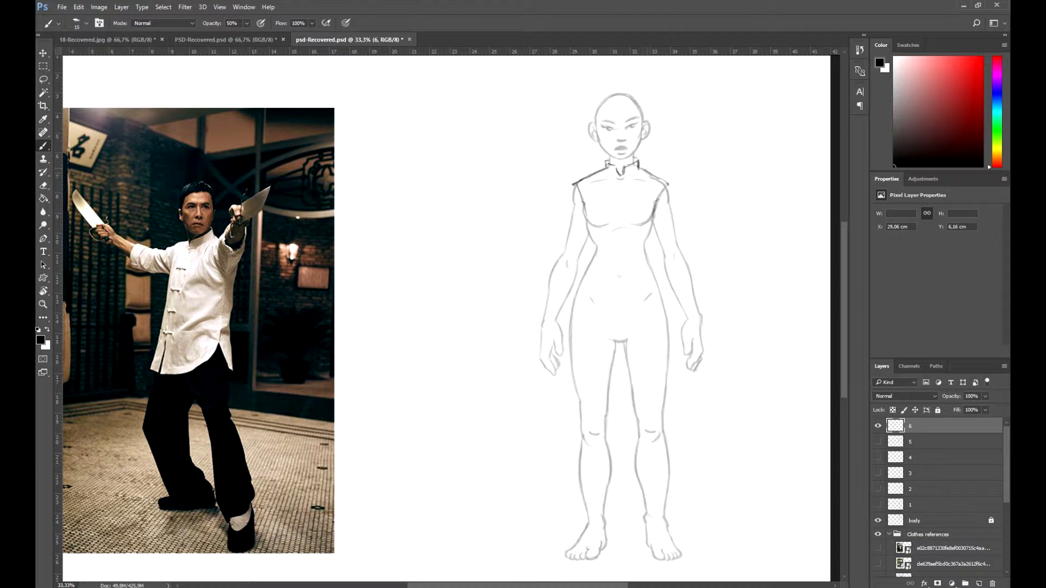
On layer 6, sketch both shirt sleeves rolled up around the elbows, with folded cuffs and armpit creases
{"action": "left_click_drag", "start_coordinate": [575, 187], "coordinate": [544, 281]}
{"action": "left_click_drag", "start_coordinate": [544, 280], "coordinate": [576, 288]}
{"action": "left_click_drag", "start_coordinate": [590, 235], "coordinate": [576, 287]}
{"action": "left_click_drag", "start_coordinate": [548, 264], "coordinate": [580, 273]}
{"action": "left_click_drag", "start_coordinate": [587, 246], "coordinate": [575, 276]}
{"action": "left_click_drag", "start_coordinate": [578, 214], "coordinate": [590, 227]}
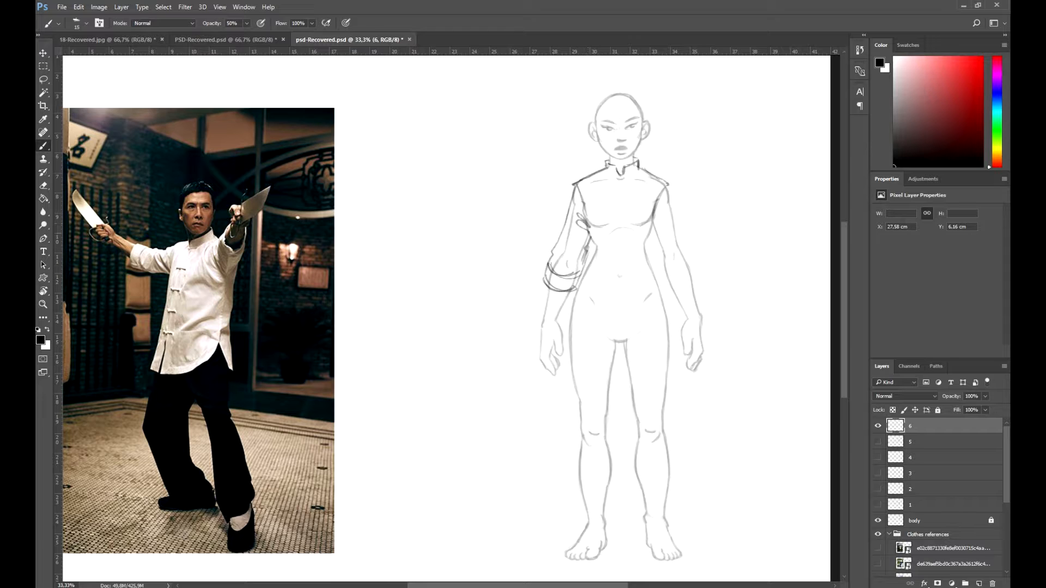
{"action": "left_click_drag", "start_coordinate": [668, 185], "coordinate": [699, 269]}
{"action": "mouse_move", "coordinate": [651, 223]}
{"action": "left_mouse_down"}
{"action": "mouse_move", "coordinate": [660, 252]}
{"action": "mouse_move", "coordinate": [692, 254]}
{"action": "left_mouse_up"}
{"action": "left_click_drag", "start_coordinate": [661, 268], "coordinate": [693, 260]}
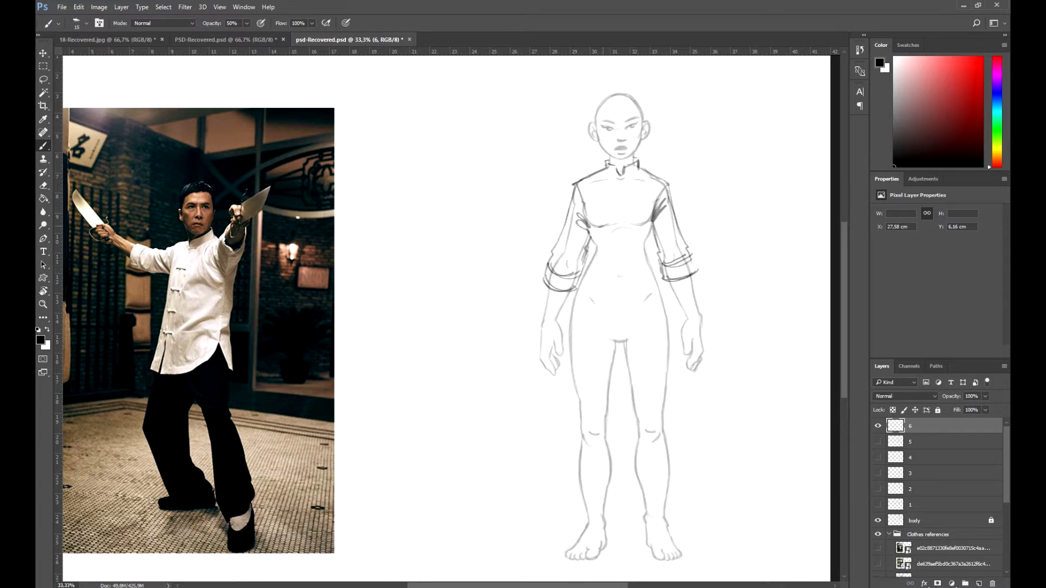
Draw a fold line under the bust, one shirt side and a curved upper-thigh hem split at the centre
{"action": "left_click_drag", "start_coordinate": [592, 225], "coordinate": [646, 223]}
{"action": "left_click_drag", "start_coordinate": [580, 250], "coordinate": [565, 349]}
{"action": "left_click_drag", "start_coordinate": [564, 348], "coordinate": [612, 385]}
{"action": "mouse_move", "coordinate": [620, 340]}
{"action": "left_mouse_down"}
{"action": "mouse_move", "coordinate": [616, 384]}
{"action": "mouse_move", "coordinate": [627, 388]}
{"action": "left_mouse_up"}
{"action": "left_click_drag", "start_coordinate": [626, 387], "coordinate": [669, 362]}
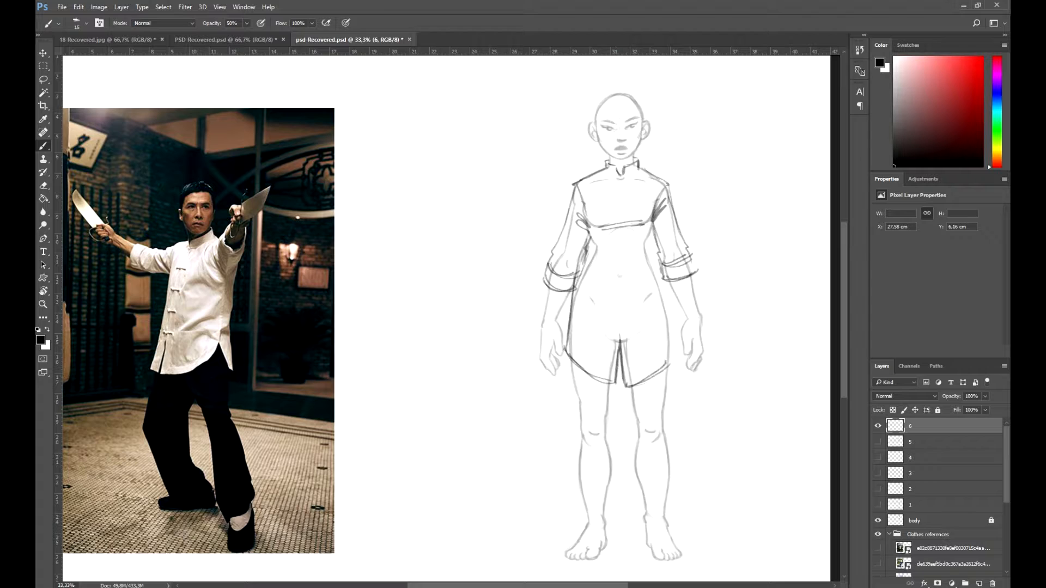
Strengthen both sides of the shirt and add the centre front line with four knotted button fastenings
{"action": "left_click_drag", "start_coordinate": [652, 215], "coordinate": [669, 358]}
{"action": "left_click_drag", "start_coordinate": [656, 256], "coordinate": [671, 363]}
{"action": "left_click_drag", "start_coordinate": [587, 219], "coordinate": [567, 353]}
{"action": "mouse_move", "coordinate": [620, 179]}
{"action": "left_mouse_down"}
{"action": "mouse_move", "coordinate": [620, 357]}
{"action": "mouse_move", "coordinate": [612, 323]}
{"action": "left_mouse_up"}
{"action": "left_click_drag", "start_coordinate": [604, 205], "coordinate": [634, 202]}
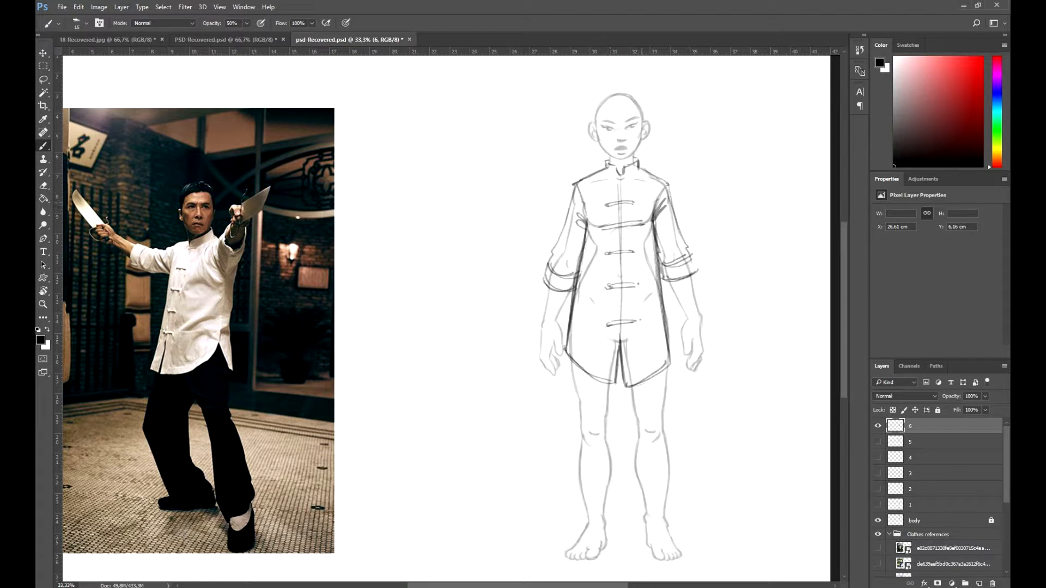
Sketch wide straight trouser legs from under the shirt hem down to the ankles, with hems over both feet
{"action": "left_click_drag", "start_coordinate": [572, 362], "coordinate": [549, 531]}
{"action": "left_click_drag", "start_coordinate": [543, 531], "coordinate": [622, 544]}
{"action": "left_click_drag", "start_coordinate": [615, 371], "coordinate": [612, 497]}
{"action": "mouse_move", "coordinate": [616, 366]}
{"action": "left_mouse_down"}
{"action": "mouse_move", "coordinate": [609, 554]}
{"action": "mouse_move", "coordinate": [628, 491]}
{"action": "left_mouse_up"}
{"action": "left_click_drag", "start_coordinate": [626, 392], "coordinate": [631, 542]}
{"action": "left_click_drag", "start_coordinate": [668, 357], "coordinate": [689, 538]}
{"action": "left_click_drag", "start_coordinate": [623, 545], "coordinate": [691, 541]}
{"action": "left_click_drag", "start_coordinate": [627, 468], "coordinate": [629, 540]}
{"action": "left_click_drag", "start_coordinate": [620, 381], "coordinate": [606, 547]}
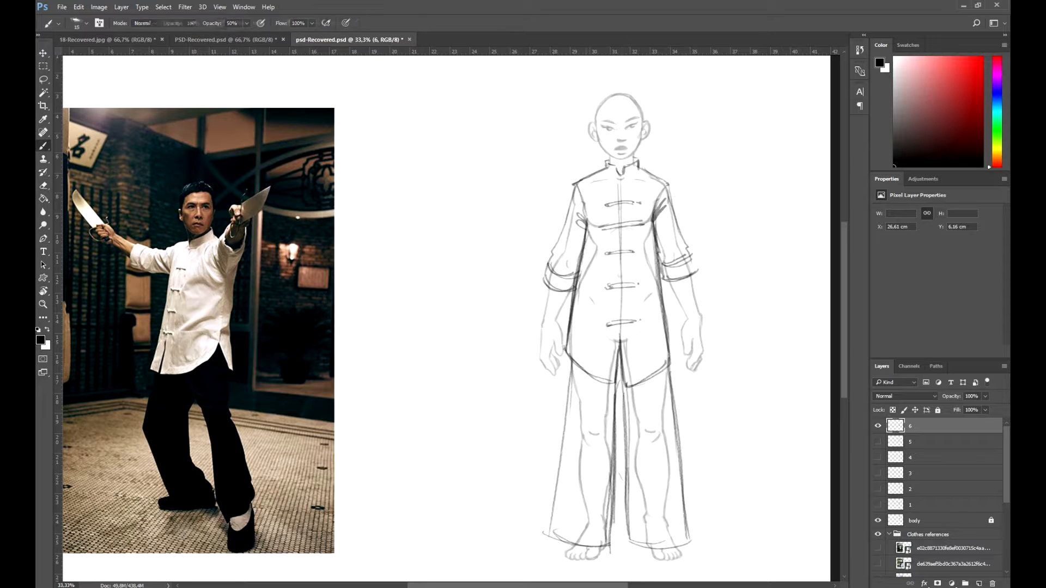
Darken the outer edges of the wide trousers and sketch flat slippers on both feet
{"action": "left_click_drag", "start_coordinate": [571, 362], "coordinate": [563, 436]}
{"action": "left_click_drag", "start_coordinate": [572, 365], "coordinate": [553, 520]}
{"action": "left_click_drag", "start_coordinate": [668, 368], "coordinate": [683, 484]}
{"action": "scroll", "coordinate": [626, 436], "scroll_direction": "down", "scroll_amount": 2}
{"action": "left_click_drag", "start_coordinate": [567, 460], "coordinate": [606, 451]}
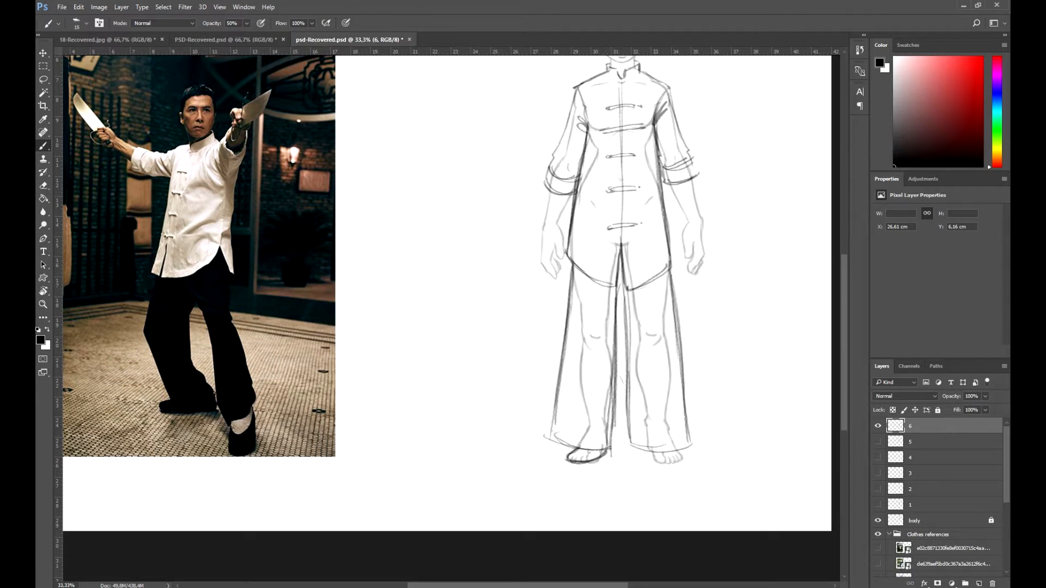
{"action": "left_click_drag", "start_coordinate": [669, 455], "coordinate": [678, 452]}
{"action": "left_click_drag", "start_coordinate": [645, 349], "coordinate": [629, 445]}
{"action": "left_click_drag", "start_coordinate": [608, 380], "coordinate": [616, 469]}
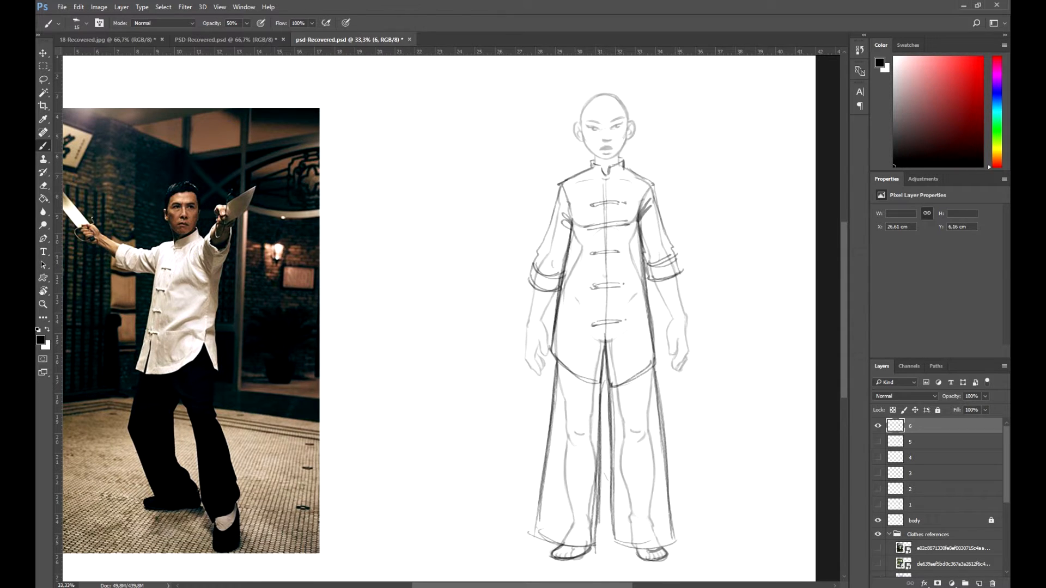
Sketch short hair on the head with a side-swept hairline across the forehead
{"action": "left_click_drag", "start_coordinate": [599, 272], "coordinate": [588, 415]}
{"action": "mouse_move", "coordinate": [579, 238]}
{"action": "left_mouse_down"}
{"action": "mouse_move", "coordinate": [569, 267]}
{"action": "mouse_move", "coordinate": [609, 238]}
{"action": "left_mouse_up"}
{"action": "left_click_drag", "start_coordinate": [610, 238], "coordinate": [619, 268]}
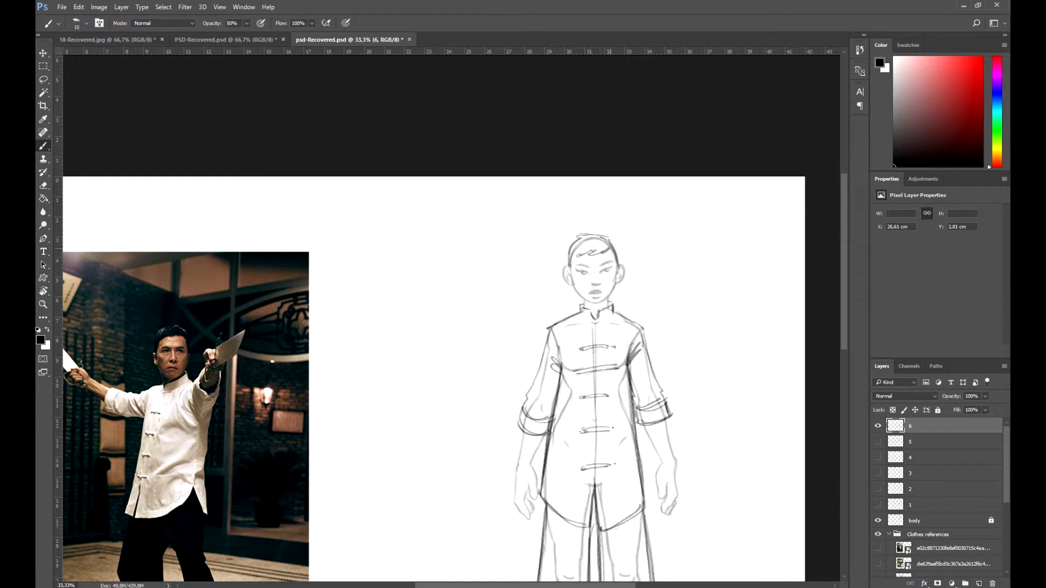
{"action": "key", "text": "ctrl+minus"}
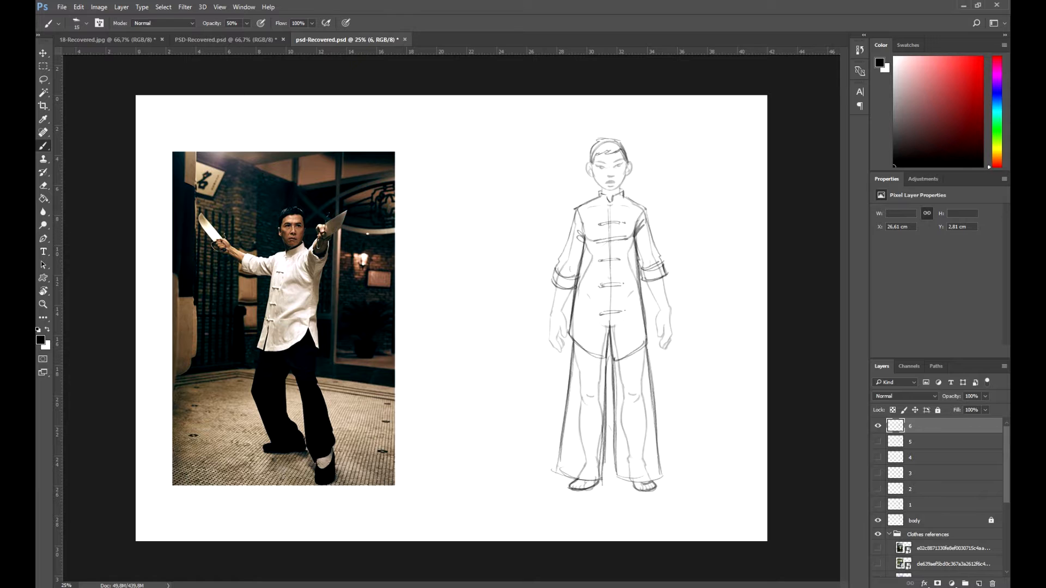
Show the white-robed sword fighter reference, hide layer 6 and add a new layer named 7
{"action": "scroll", "coordinate": [947, 501], "scroll_direction": "down", "scroll_amount": 10}
{"action": "left_click", "coordinate": [878, 529]}
{"action": "left_click", "coordinate": [877, 545]}
{"action": "scroll", "coordinate": [947, 502], "scroll_direction": "up", "scroll_amount": 10}
{"action": "left_click", "coordinate": [979, 584]}
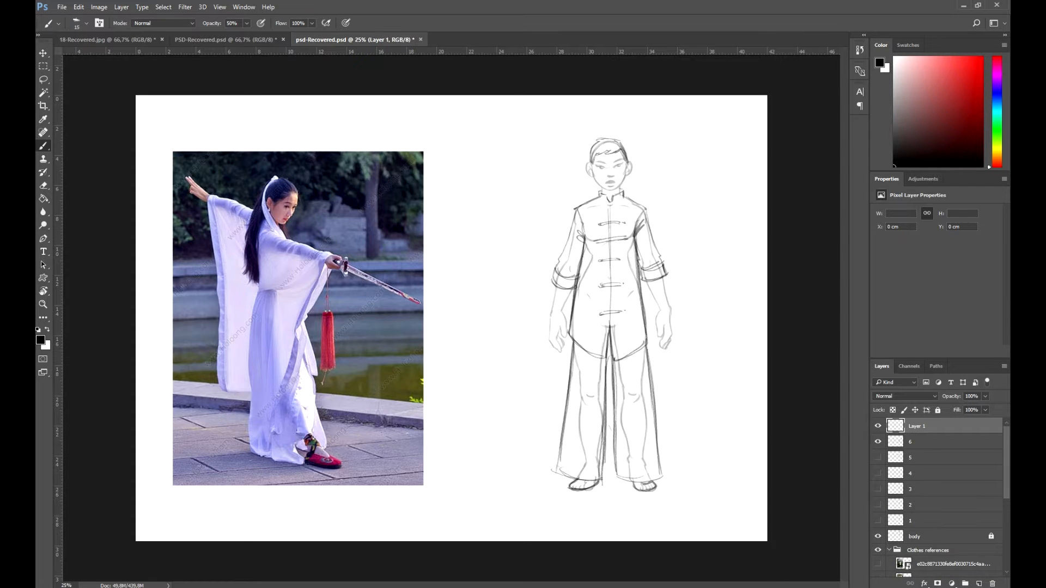
{"action": "left_click", "coordinate": [877, 442]}
{"action": "double_click", "coordinate": [916, 425]}
{"action": "type", "text": "7"}
{"action": "key", "text": "Return"}
{"action": "key", "text": "ctrl+plus"}
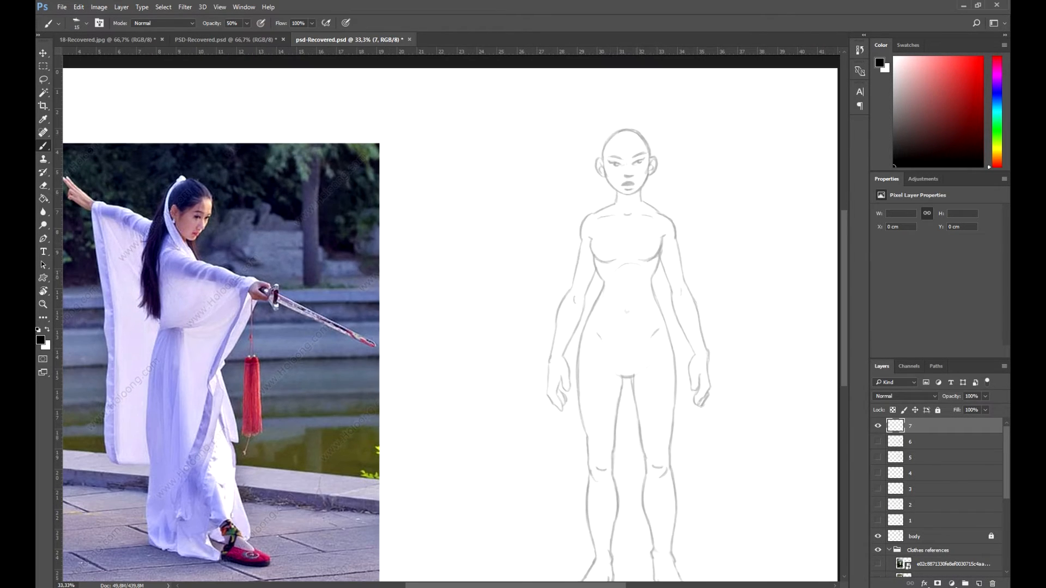
Sketch long straight hair strands falling from the crown past both sides of the face onto the shoulders
{"action": "left_click_drag", "start_coordinate": [621, 130], "coordinate": [621, 233]}
{"action": "left_click_drag", "start_coordinate": [648, 169], "coordinate": [630, 235]}
{"action": "mouse_move", "coordinate": [616, 136]}
{"action": "left_mouse_down"}
{"action": "mouse_move", "coordinate": [646, 211]}
{"action": "mouse_move", "coordinate": [601, 224]}
{"action": "left_mouse_up"}
{"action": "left_click_drag", "start_coordinate": [604, 164], "coordinate": [596, 242]}
{"action": "left_click_drag", "start_coordinate": [656, 144], "coordinate": [650, 238]}
{"action": "left_click_drag", "start_coordinate": [654, 175], "coordinate": [648, 235]}
Sketch the robe's very long, wide sleeves draping from the shoulders down to the shins, with inner opening edges
{"action": "mouse_move", "coordinate": [598, 209]}
{"action": "left_mouse_down"}
{"action": "mouse_move", "coordinate": [583, 219]}
{"action": "mouse_move", "coordinate": [535, 387]}
{"action": "mouse_move", "coordinate": [580, 556]}
{"action": "left_mouse_up"}
{"action": "mouse_move", "coordinate": [674, 227]}
{"action": "left_mouse_down"}
{"action": "mouse_move", "coordinate": [721, 362]}
{"action": "mouse_move", "coordinate": [672, 554]}
{"action": "left_mouse_up"}
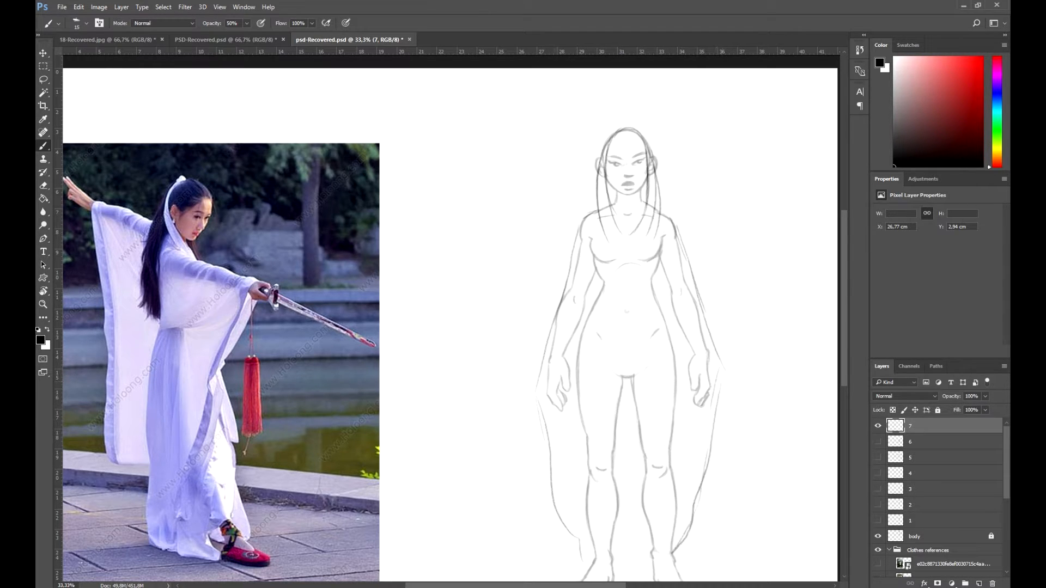
{"action": "left_click_drag", "start_coordinate": [545, 398], "coordinate": [581, 526]}
{"action": "left_click_drag", "start_coordinate": [553, 444], "coordinate": [577, 534]}
{"action": "left_click_drag", "start_coordinate": [706, 397], "coordinate": [672, 528]}
Undo the first neckline stroke and sketch a deep V-shaped robe neckline down to below the bust
{"action": "left_click_drag", "start_coordinate": [611, 207], "coordinate": [626, 274]}
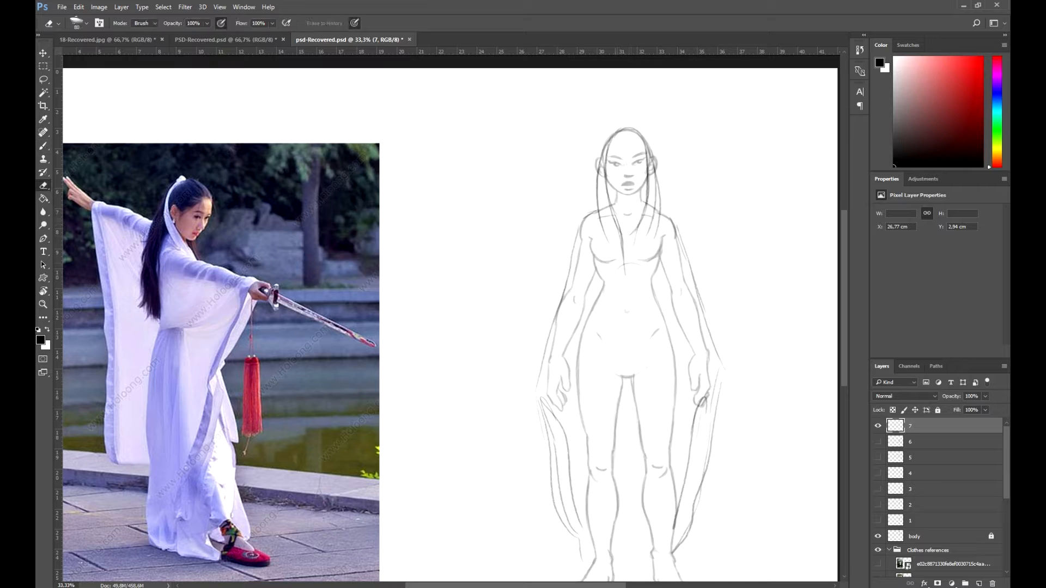
{"action": "key", "text": "ctrl+z"}
{"action": "left_click_drag", "start_coordinate": [608, 188], "coordinate": [629, 267]}
{"action": "mouse_move", "coordinate": [648, 185]}
{"action": "left_mouse_down"}
{"action": "mouse_move", "coordinate": [629, 268]}
{"action": "mouse_move", "coordinate": [603, 286]}
{"action": "left_mouse_up"}
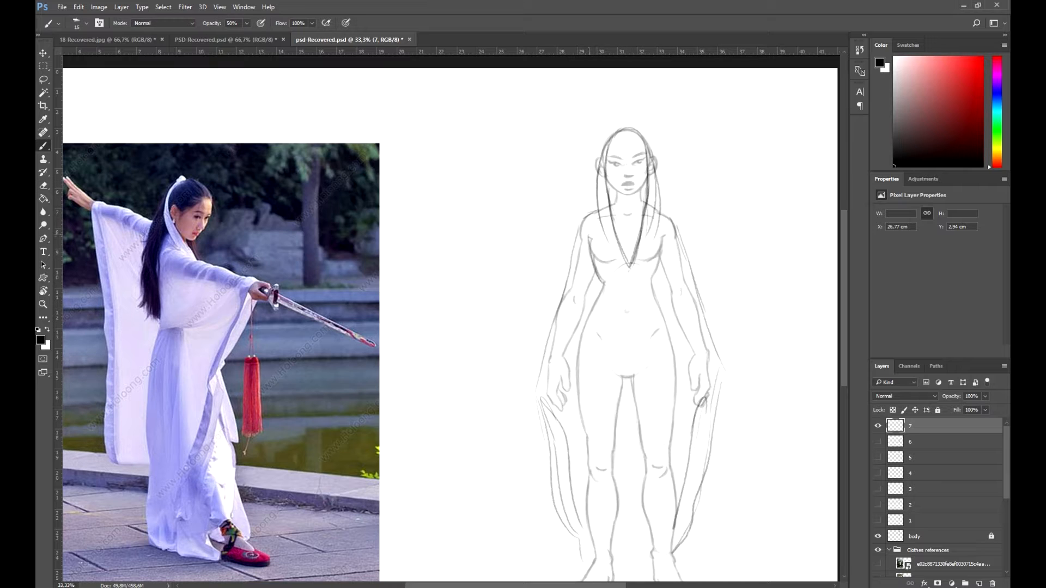
Draw the robe's fitted bodice sides with armpit folds, a waistline, and the start of the skirt at the hips
{"action": "left_click_drag", "start_coordinate": [585, 250], "coordinate": [602, 289]}
{"action": "mouse_move", "coordinate": [672, 250]}
{"action": "left_mouse_down"}
{"action": "mouse_move", "coordinate": [649, 275]}
{"action": "mouse_move", "coordinate": [648, 297]}
{"action": "left_mouse_up"}
{"action": "left_click_drag", "start_coordinate": [599, 292], "coordinate": [576, 343]}
{"action": "left_click_drag", "start_coordinate": [653, 287], "coordinate": [675, 377]}
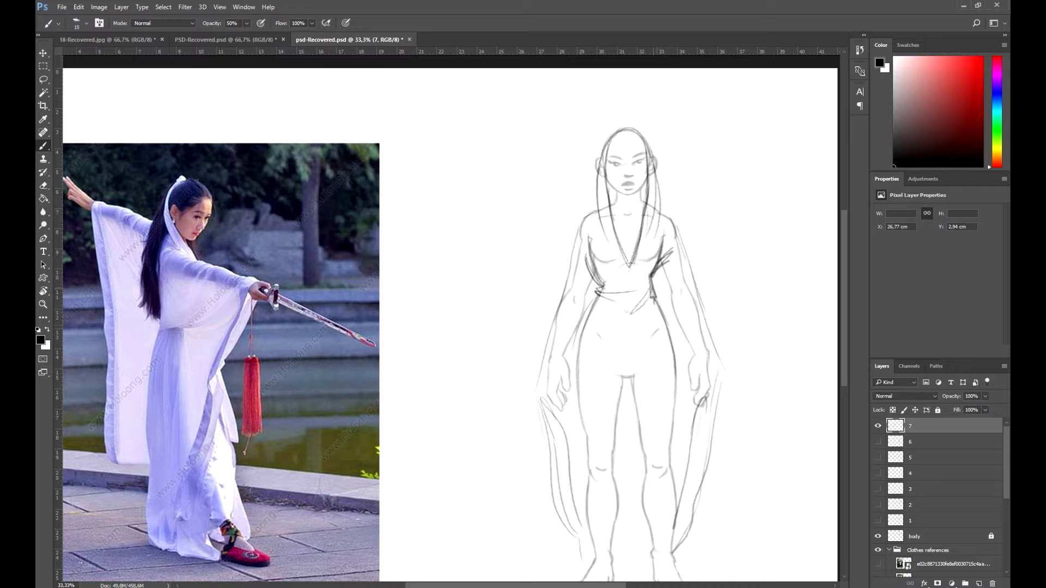
Sketch the robe's long skirt from the waist to the ankles with a curved hem
{"action": "scroll", "coordinate": [436, 327], "scroll_direction": "down", "scroll_amount": 2}
{"action": "left_click_drag", "start_coordinate": [579, 269], "coordinate": [570, 487]}
{"action": "left_click_drag", "start_coordinate": [574, 401], "coordinate": [568, 501]}
{"action": "left_click_drag", "start_coordinate": [566, 514], "coordinate": [687, 521]}
{"action": "left_click_drag", "start_coordinate": [654, 250], "coordinate": [677, 363]}
{"action": "left_click_drag", "start_coordinate": [665, 267], "coordinate": [689, 534]}
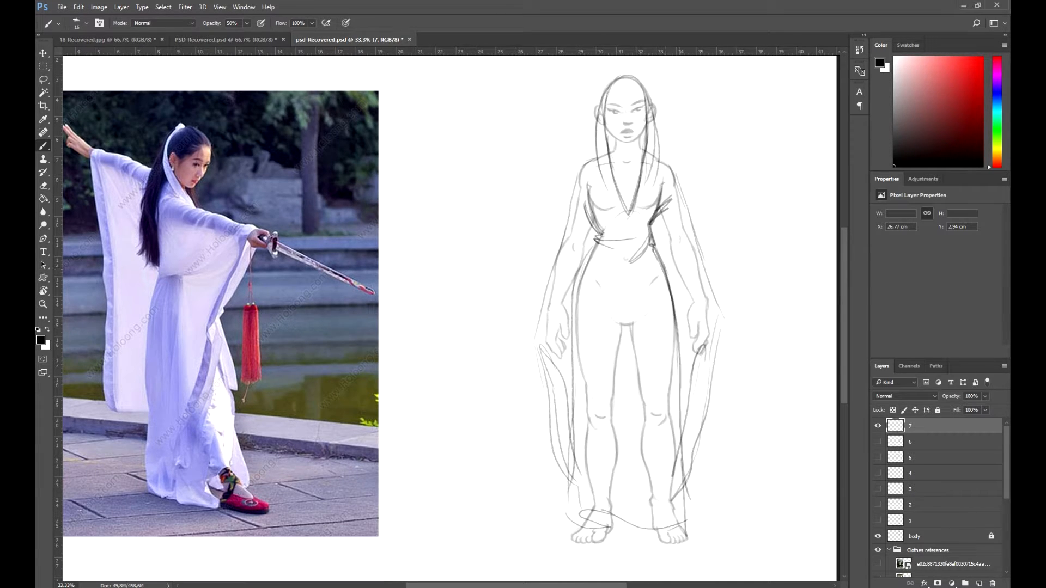
Draw the skirt's front opening from the crotch to the hem, erasing the stray lines between its edges
{"action": "left_click_drag", "start_coordinate": [608, 330], "coordinate": [584, 507]}
{"action": "key", "text": "e"}
{"action": "left_click_drag", "start_coordinate": [624, 348], "coordinate": [608, 526]}
{"action": "key", "text": "b"}
{"action": "left_click_drag", "start_coordinate": [585, 461], "coordinate": [582, 495]}
{"action": "left_click_drag", "start_coordinate": [619, 487], "coordinate": [625, 510]}
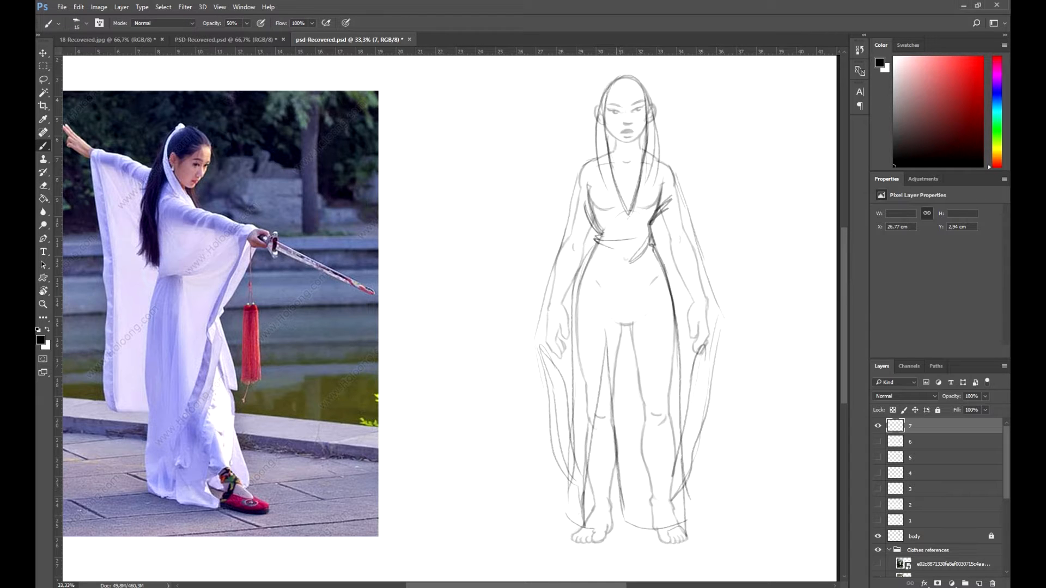
{"action": "left_click_drag", "start_coordinate": [605, 317], "coordinate": [605, 361]}
{"action": "mouse_move", "coordinate": [734, 406]}
{"action": "left_mouse_down"}
{"action": "mouse_move", "coordinate": [707, 489]}
{"action": "mouse_move", "coordinate": [722, 423]}
{"action": "left_mouse_up"}
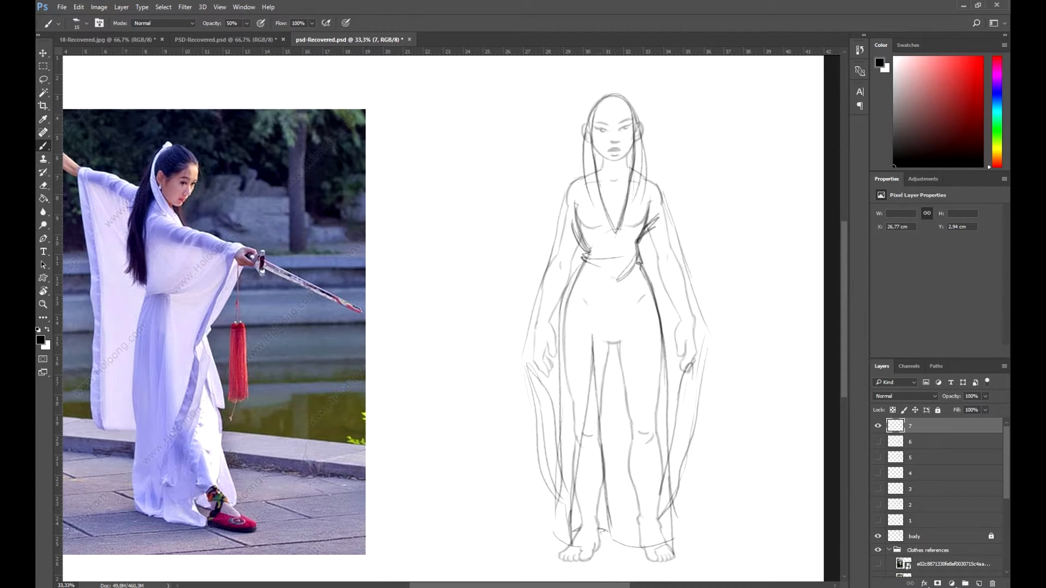
Sketch an ankle band and shoes on the feet below the robe's hem
{"action": "left_click_drag", "start_coordinate": [579, 509], "coordinate": [598, 504]}
{"action": "mouse_move", "coordinate": [581, 524]}
{"action": "left_mouse_down"}
{"action": "mouse_move", "coordinate": [599, 518]}
{"action": "mouse_move", "coordinate": [573, 551]}
{"action": "mouse_move", "coordinate": [593, 560]}
{"action": "mouse_move", "coordinate": [673, 545]}
{"action": "left_mouse_up"}
{"action": "left_click_drag", "start_coordinate": [626, 327], "coordinate": [609, 384]}
Add a centre-parted hairline and a loose veil draped from the head over both shoulders
{"action": "left_click_drag", "start_coordinate": [571, 170], "coordinate": [533, 258]}
{"action": "mouse_move", "coordinate": [630, 184]}
{"action": "left_mouse_down"}
{"action": "mouse_move", "coordinate": [648, 218]}
{"action": "mouse_move", "coordinate": [651, 270]}
{"action": "left_mouse_up"}
{"action": "left_click_drag", "start_coordinate": [610, 156], "coordinate": [642, 216]}
{"action": "left_click_drag", "start_coordinate": [593, 154], "coordinate": [573, 186]}
{"action": "left_click_drag", "start_coordinate": [596, 152], "coordinate": [614, 184]}
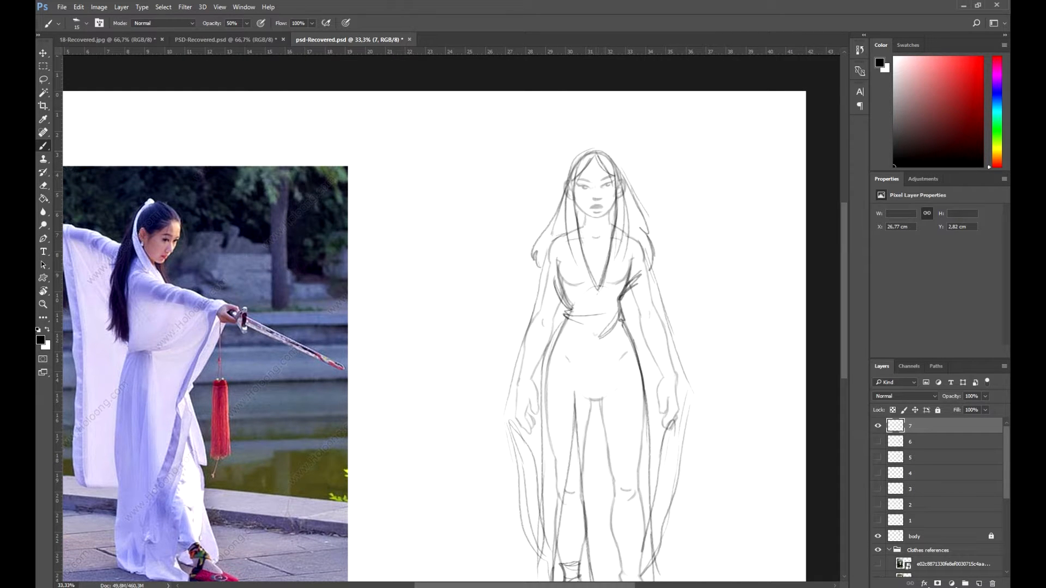
{"action": "scroll", "coordinate": [648, 109], "scroll_direction": "down", "scroll_amount": 1}
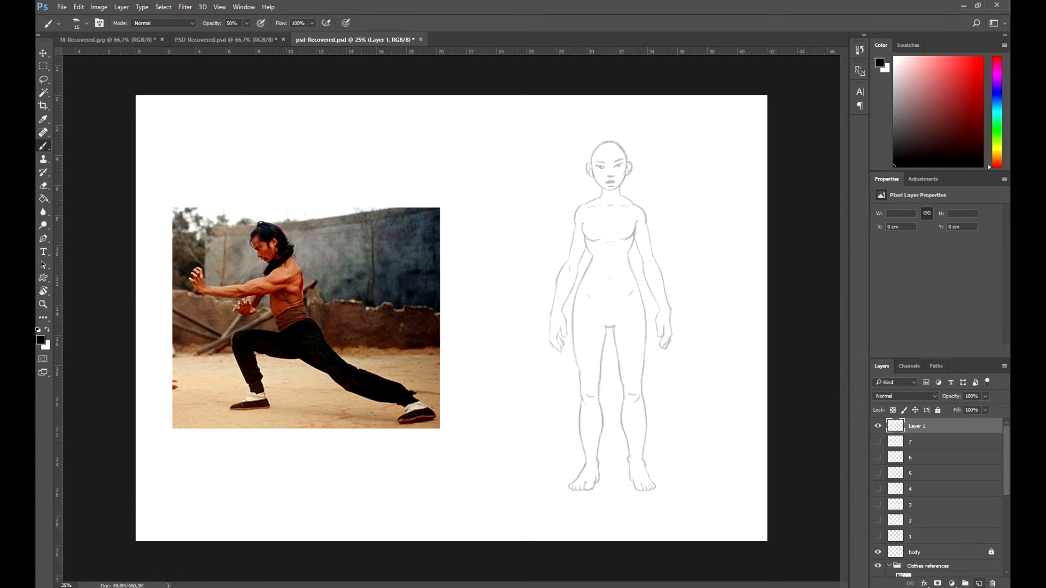
Name the new layer 8 and sketch a wrapped sash with crossing bands around the waist
{"action": "double_click", "coordinate": [916, 426]}
{"action": "type", "text": "8"}
{"action": "key", "text": "Return"}
{"action": "scroll", "coordinate": [536, 253], "scroll_direction": "up", "scroll_amount": 1}
{"action": "mouse_move", "coordinate": [609, 255]}
{"action": "left_mouse_down"}
{"action": "mouse_move", "coordinate": [660, 251]}
{"action": "mouse_move", "coordinate": [609, 266]}
{"action": "left_mouse_up"}
{"action": "mouse_move", "coordinate": [599, 276]}
{"action": "left_mouse_down"}
{"action": "mouse_move", "coordinate": [668, 274]}
{"action": "mouse_move", "coordinate": [670, 261]}
{"action": "left_mouse_up"}
{"action": "left_click_drag", "start_coordinate": [611, 262], "coordinate": [665, 251]}
{"action": "left_click_drag", "start_coordinate": [601, 272], "coordinate": [660, 267]}
{"action": "left_click_drag", "start_coordinate": [599, 277], "coordinate": [667, 274]}
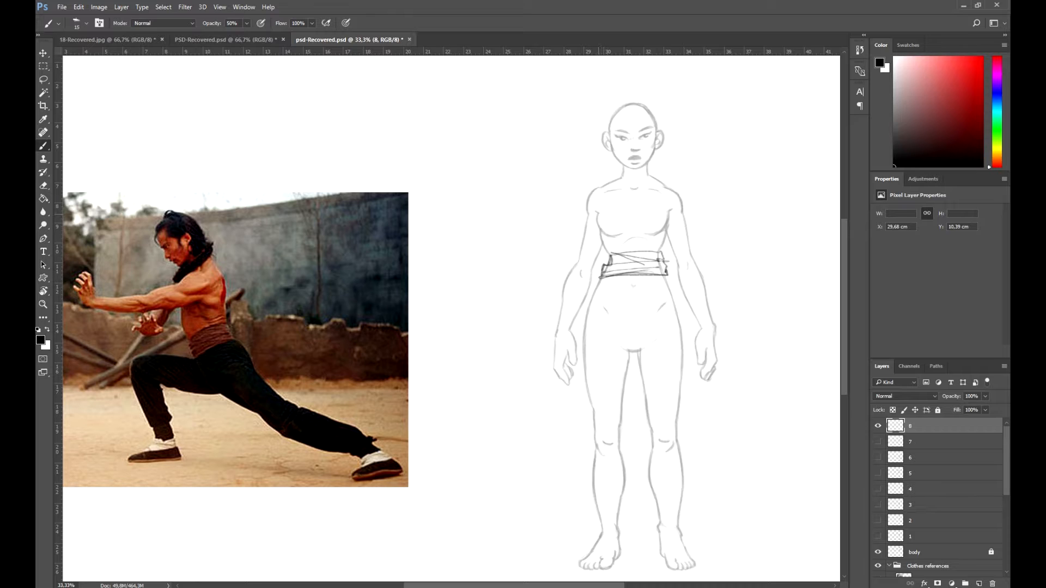
Sketch a chest wrap with crossing bandage lines from the bust down to the waist sash
{"action": "left_click_drag", "start_coordinate": [596, 211], "coordinate": [673, 207]}
{"action": "mouse_move", "coordinate": [602, 243]}
{"action": "left_mouse_down"}
{"action": "mouse_move", "coordinate": [663, 239]}
{"action": "mouse_move", "coordinate": [640, 241]}
{"action": "left_mouse_up"}
{"action": "mouse_move", "coordinate": [600, 238]}
{"action": "left_mouse_down"}
{"action": "mouse_move", "coordinate": [677, 214]}
{"action": "mouse_move", "coordinate": [664, 228]}
{"action": "left_mouse_up"}
{"action": "left_click_drag", "start_coordinate": [594, 228], "coordinate": [644, 214]}
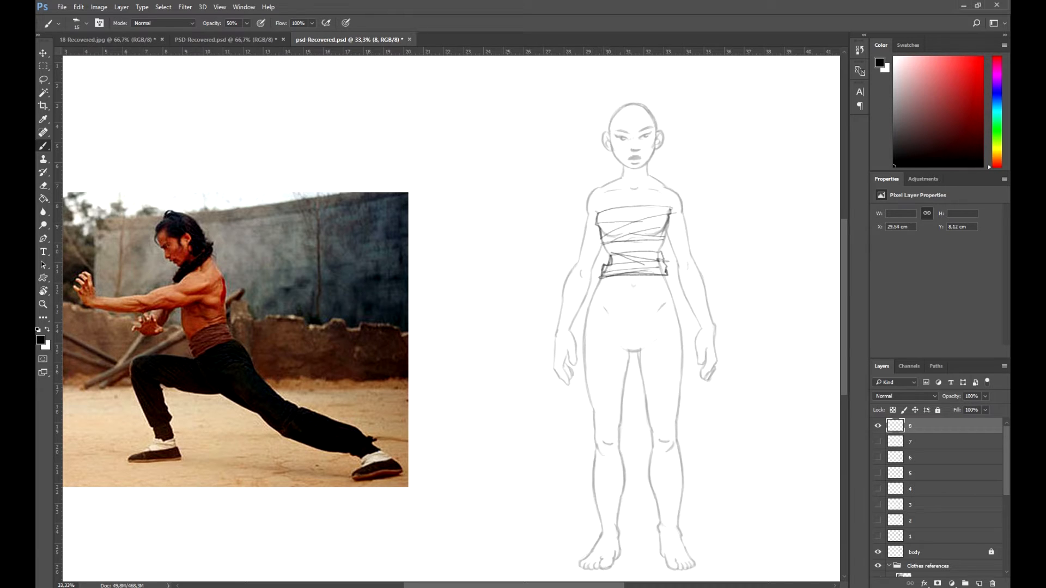
Sketch loose trousers gathered at the ankles, with bunched folds on the legs and crease lines at the crotch
{"action": "scroll", "coordinate": [451, 314], "scroll_direction": "down", "scroll_amount": 1}
{"action": "mouse_move", "coordinate": [594, 264]}
{"action": "left_mouse_down"}
{"action": "mouse_move", "coordinate": [588, 417]}
{"action": "mouse_move", "coordinate": [606, 494]}
{"action": "left_mouse_up"}
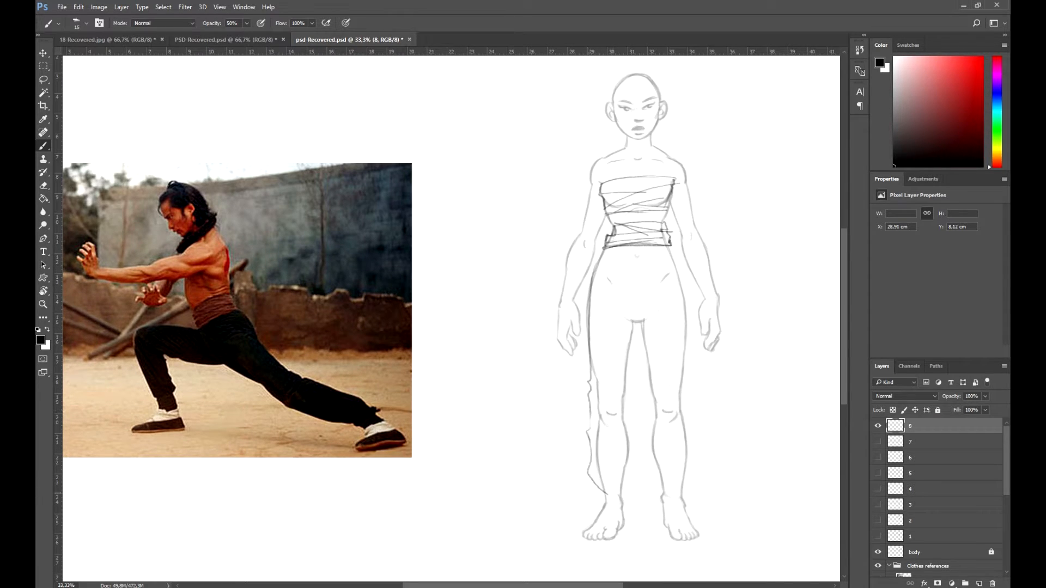
{"action": "mouse_move", "coordinate": [633, 319]}
{"action": "left_mouse_down"}
{"action": "mouse_move", "coordinate": [621, 496]}
{"action": "mouse_move", "coordinate": [662, 482]}
{"action": "mouse_move", "coordinate": [682, 493]}
{"action": "mouse_move", "coordinate": [686, 463]}
{"action": "left_mouse_up"}
{"action": "left_click_drag", "start_coordinate": [673, 247], "coordinate": [685, 485]}
{"action": "left_click_drag", "start_coordinate": [625, 326], "coordinate": [662, 308]}
{"action": "left_click_drag", "start_coordinate": [627, 328], "coordinate": [663, 315]}
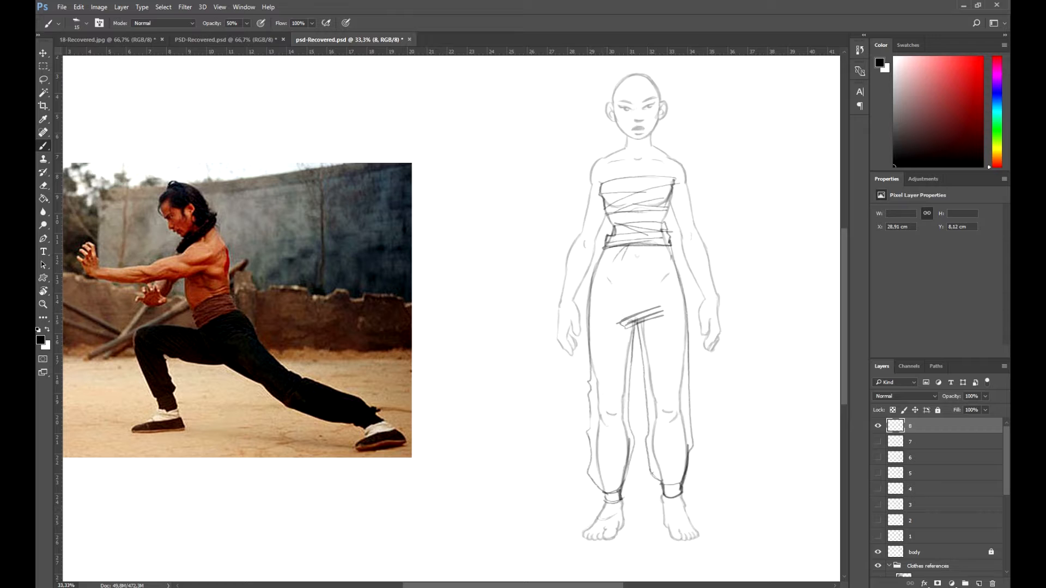
Sketch low slip-on shoes over both feet below the trouser cuffs
{"action": "left_click_drag", "start_coordinate": [585, 538], "coordinate": [623, 524]}
{"action": "left_click_drag", "start_coordinate": [625, 509], "coordinate": [605, 542]}
{"action": "mouse_move", "coordinate": [668, 521]}
{"action": "left_mouse_down"}
{"action": "mouse_move", "coordinate": [690, 512]}
{"action": "mouse_move", "coordinate": [670, 536]}
{"action": "left_mouse_up"}
{"action": "left_click_drag", "start_coordinate": [681, 494], "coordinate": [688, 523]}
{"action": "mouse_move", "coordinate": [689, 520]}
{"action": "left_mouse_down"}
{"action": "mouse_move", "coordinate": [668, 539]}
{"action": "mouse_move", "coordinate": [695, 535]}
{"action": "left_mouse_up"}
{"action": "mouse_move", "coordinate": [748, 388]}
{"action": "left_mouse_down"}
{"action": "mouse_move", "coordinate": [723, 472]}
{"action": "mouse_move", "coordinate": [742, 519]}
{"action": "left_mouse_up"}
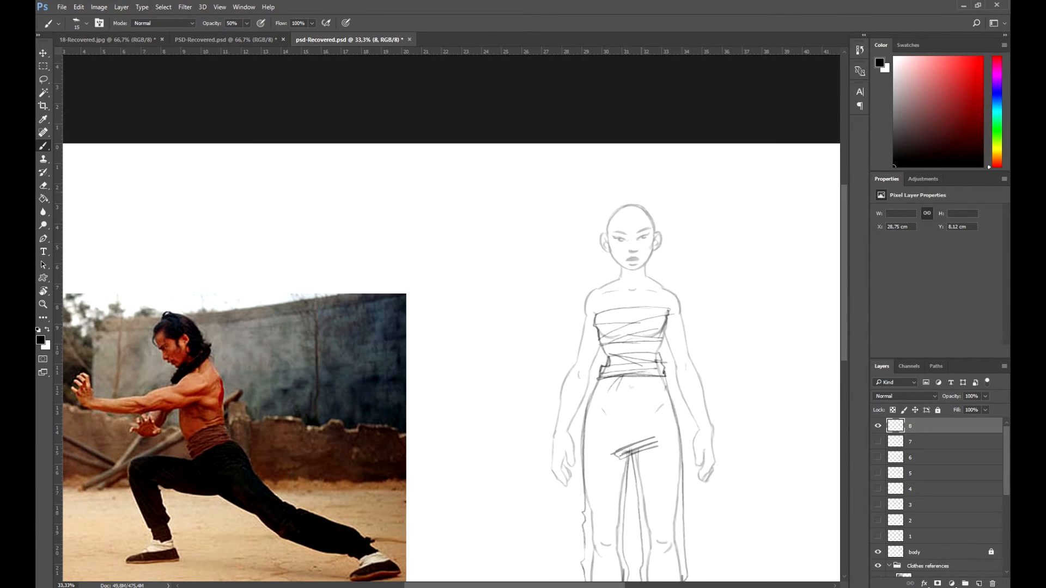
Sketch wavy loose hair falling from both sides of the head to the shoulders
{"action": "left_click_drag", "start_coordinate": [608, 223], "coordinate": [621, 304]}
{"action": "left_click_drag", "start_coordinate": [655, 216], "coordinate": [670, 297]}
{"action": "left_click_drag", "start_coordinate": [616, 220], "coordinate": [609, 286]}
{"action": "left_click_drag", "start_coordinate": [668, 267], "coordinate": [666, 283]}
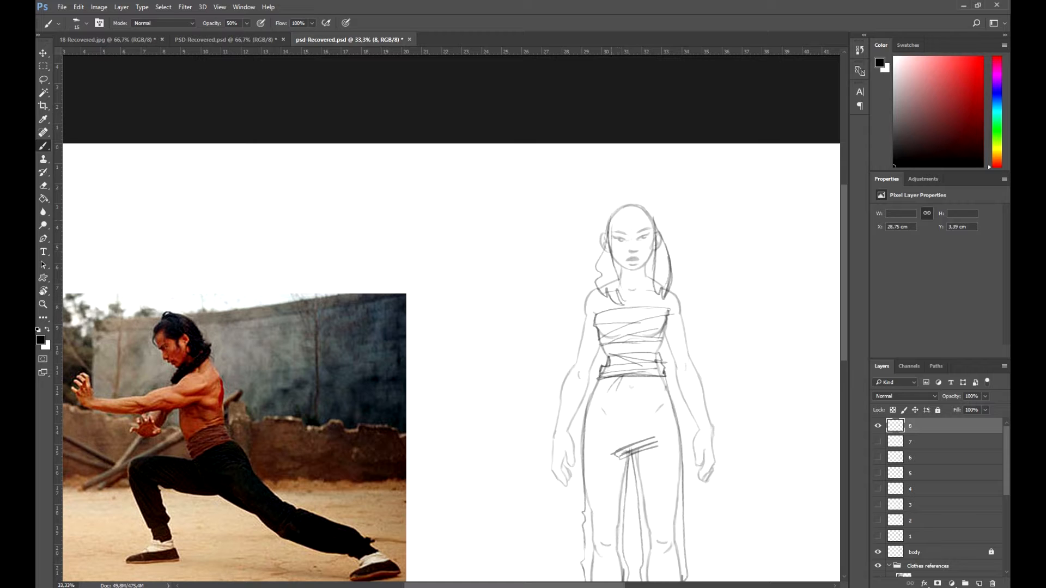
Draw the pulled-back hairline, erase the overlapping head lines, and add a small tied topknot on the crown
{"action": "left_click_drag", "start_coordinate": [617, 206], "coordinate": [608, 232]}
{"action": "mouse_move", "coordinate": [627, 203]}
{"action": "left_mouse_down"}
{"action": "mouse_move", "coordinate": [640, 200]}
{"action": "mouse_move", "coordinate": [630, 204]}
{"action": "left_mouse_up"}
{"action": "mouse_move", "coordinate": [622, 202]}
{"action": "left_mouse_down"}
{"action": "mouse_move", "coordinate": [648, 199]}
{"action": "mouse_move", "coordinate": [658, 239]}
{"action": "mouse_move", "coordinate": [604, 247]}
{"action": "left_mouse_up"}
{"action": "key", "text": "e"}
{"action": "key", "text": "b"}
{"action": "mouse_move", "coordinate": [628, 204]}
{"action": "left_mouse_down"}
{"action": "mouse_move", "coordinate": [603, 244]}
{"action": "mouse_move", "coordinate": [666, 257]}
{"action": "left_mouse_up"}
{"action": "key", "text": "e"}
{"action": "mouse_move", "coordinate": [645, 212]}
{"action": "left_mouse_down"}
{"action": "mouse_move", "coordinate": [667, 259]}
{"action": "mouse_move", "coordinate": [645, 297]}
{"action": "mouse_move", "coordinate": [604, 234]}
{"action": "left_mouse_up"}
{"action": "key", "text": "b"}
{"action": "left_click_drag", "start_coordinate": [618, 185], "coordinate": [631, 204]}
{"action": "left_click_drag", "start_coordinate": [619, 185], "coordinate": [641, 199]}
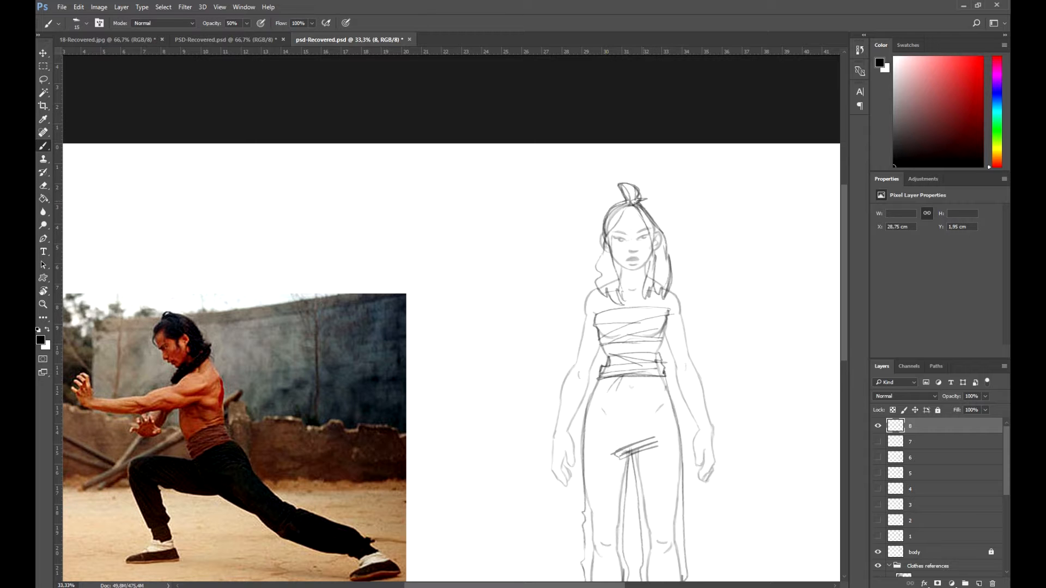
{"action": "key", "text": "ctrl+minus"}
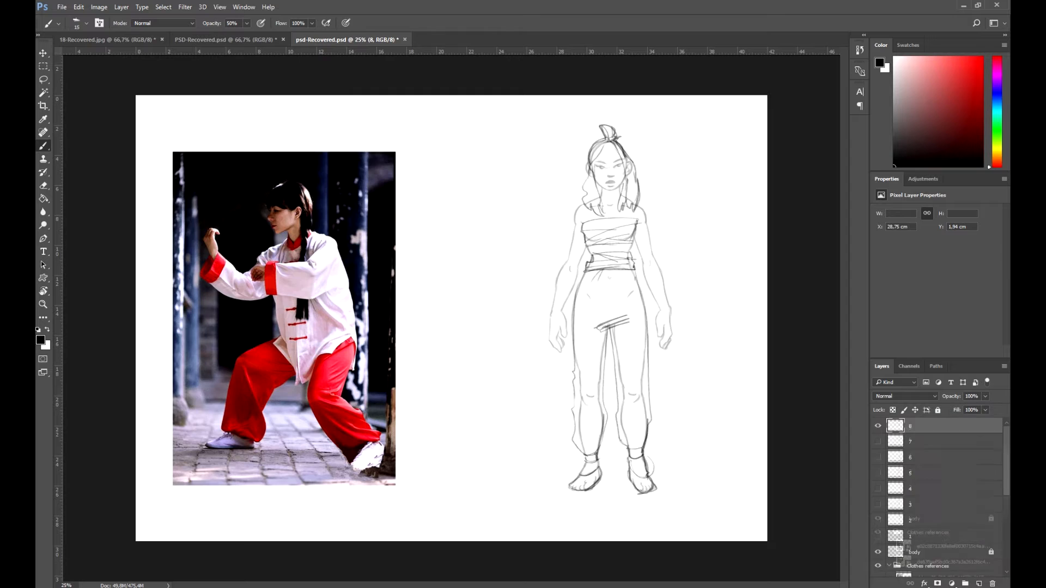
Sketch the jacket's short stand-up collar, then the shoulder and wide sleeve with a turned-back cuff on the figure's right arm
{"action": "key", "text": "ctrl+plus"}
{"action": "left_click_drag", "start_coordinate": [665, 512], "coordinate": [633, 554]}
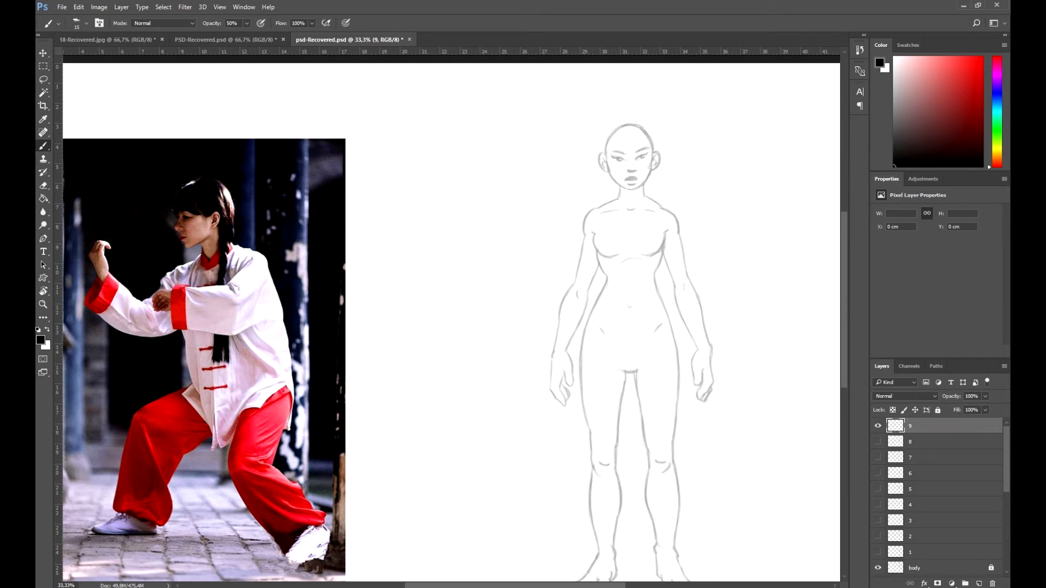
{"action": "left_click_drag", "start_coordinate": [616, 193], "coordinate": [620, 199]}
{"action": "left_click_drag", "start_coordinate": [572, 248], "coordinate": [546, 325]}
{"action": "mouse_move", "coordinate": [544, 327]}
{"action": "left_mouse_down"}
{"action": "mouse_move", "coordinate": [580, 366]}
{"action": "mouse_move", "coordinate": [583, 357]}
{"action": "left_mouse_up"}
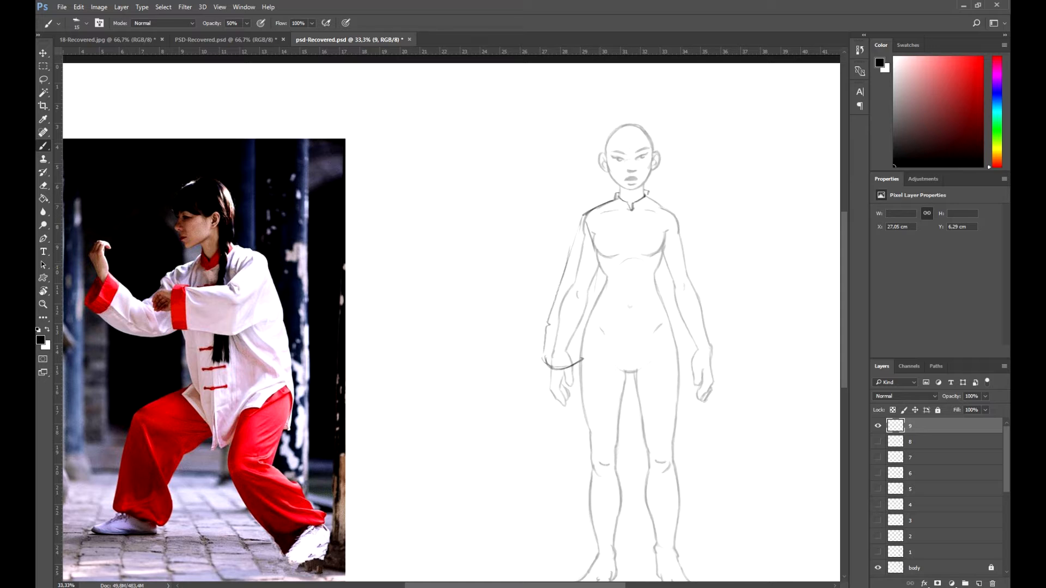
{"action": "left_click_drag", "start_coordinate": [603, 276], "coordinate": [581, 364]}
{"action": "left_click_drag", "start_coordinate": [547, 327], "coordinate": [561, 337]}
{"action": "left_click_drag", "start_coordinate": [544, 348], "coordinate": [583, 343]}
{"action": "left_click_drag", "start_coordinate": [586, 215], "coordinate": [549, 319]}
Sketch a matching wide sleeve with a turned-back cuff on the figure's left arm and firm up the sleeves' inner edges
{"action": "left_click_drag", "start_coordinate": [680, 226], "coordinate": [727, 351]}
{"action": "left_click_drag", "start_coordinate": [724, 364], "coordinate": [685, 371]}
{"action": "left_click_drag", "start_coordinate": [659, 248], "coordinate": [685, 376]}
{"action": "left_click_drag", "start_coordinate": [674, 348], "coordinate": [729, 343]}
{"action": "left_click_drag", "start_coordinate": [688, 373], "coordinate": [723, 365]}
{"action": "left_click_drag", "start_coordinate": [662, 248], "coordinate": [674, 327]}
{"action": "left_click_drag", "start_coordinate": [595, 283], "coordinate": [582, 378]}
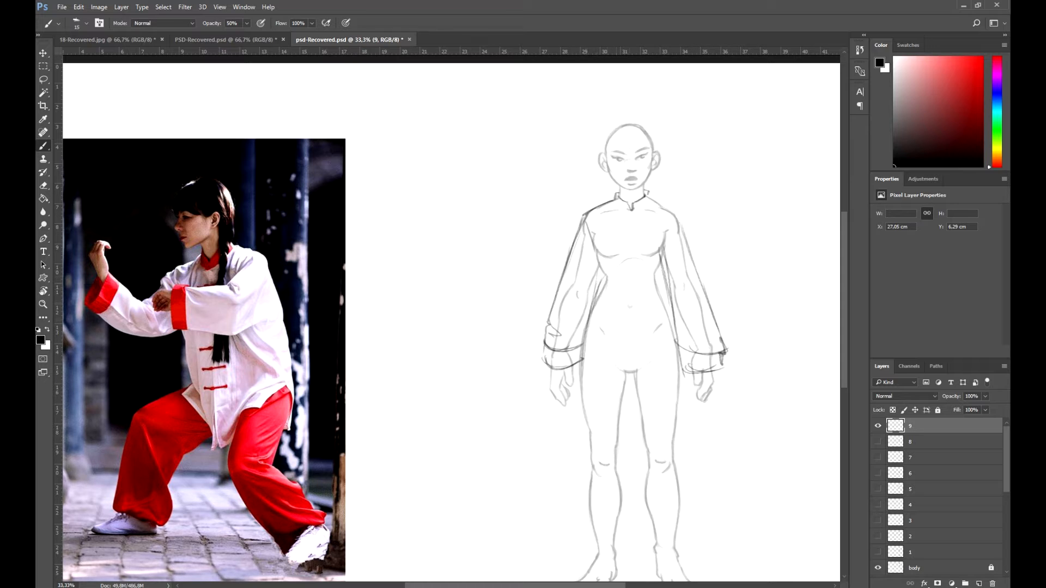
Draw the long jacket's side edges and its curved hem meeting above the knees, with a narrow slit at the centre front
{"action": "left_click_drag", "start_coordinate": [579, 337], "coordinate": [575, 410]}
{"action": "left_click_drag", "start_coordinate": [574, 410], "coordinate": [631, 468]}
{"action": "left_click_drag", "start_coordinate": [632, 409], "coordinate": [638, 469]}
{"action": "left_click_drag", "start_coordinate": [632, 425], "coordinate": [631, 465]}
{"action": "left_click_drag", "start_coordinate": [682, 427], "coordinate": [648, 468]}
{"action": "left_click_drag", "start_coordinate": [673, 304], "coordinate": [685, 442]}
Draw the jacket's centre closing line with a row of horizontal frog fasteners spaced from the chest to the crotch
{"action": "left_click_drag", "start_coordinate": [633, 204], "coordinate": [626, 432]}
{"action": "left_click_drag", "start_coordinate": [614, 265], "coordinate": [649, 264]}
{"action": "left_click_drag", "start_coordinate": [613, 300], "coordinate": [652, 297]}
{"action": "left_click_drag", "start_coordinate": [616, 329], "coordinate": [650, 327]}
{"action": "left_click_drag", "start_coordinate": [612, 358], "coordinate": [647, 355]}
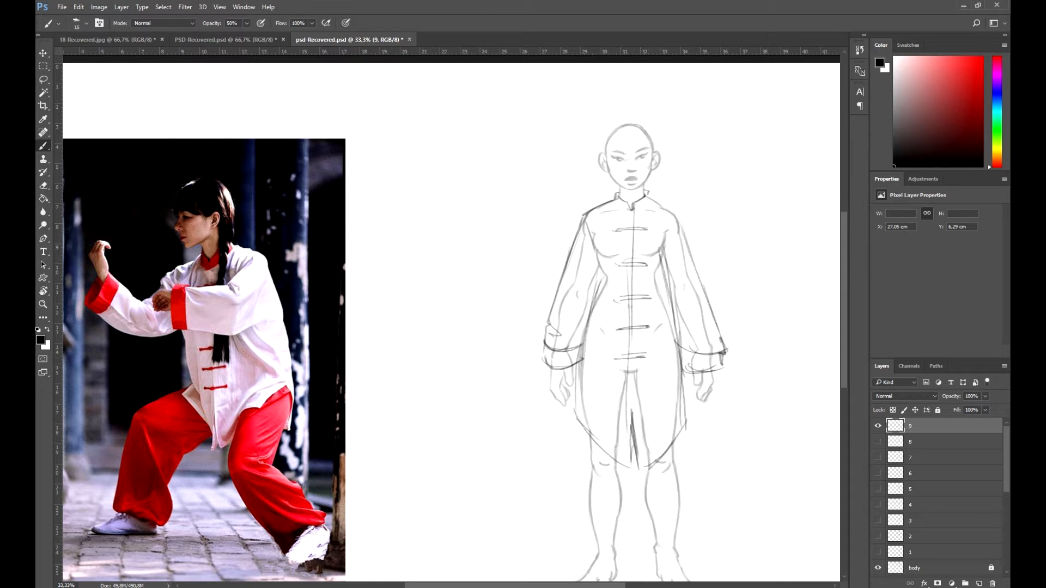
{"action": "left_click_drag", "start_coordinate": [616, 390], "coordinate": [646, 388]}
Darken the jacket's bust, underarm and sleeve lines, and erase the stray lines around the figure's left sleeve
{"action": "left_click_drag", "start_coordinate": [669, 227], "coordinate": [659, 262]}
{"action": "left_click_drag", "start_coordinate": [589, 229], "coordinate": [601, 266]}
{"action": "left_click_drag", "start_coordinate": [603, 262], "coordinate": [650, 255]}
{"action": "mouse_move", "coordinate": [585, 256]}
{"action": "left_mouse_down"}
{"action": "mouse_move", "coordinate": [602, 272]}
{"action": "mouse_move", "coordinate": [591, 325]}
{"action": "left_mouse_up"}
{"action": "left_click_drag", "start_coordinate": [668, 251], "coordinate": [673, 335]}
{"action": "left_click_drag", "start_coordinate": [581, 234], "coordinate": [543, 368]}
{"action": "left_click_drag", "start_coordinate": [728, 348], "coordinate": [723, 368]}
{"action": "left_click_drag", "start_coordinate": [674, 213], "coordinate": [702, 287]}
{"action": "left_click_drag", "start_coordinate": [675, 233], "coordinate": [725, 368]}
{"action": "key", "text": "e"}
{"action": "key", "text": "b"}
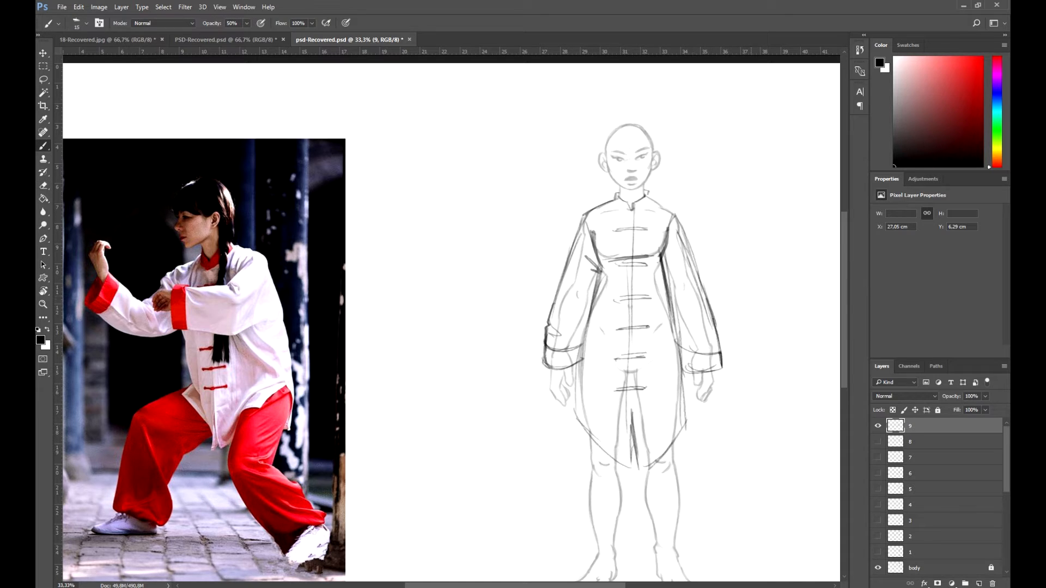
Strengthen the jacket's left shoulder line, lower side edges, curved hem and front slit
{"action": "left_click_drag", "start_coordinate": [648, 198], "coordinate": [678, 222]}
{"action": "left_click_drag", "start_coordinate": [577, 362], "coordinate": [575, 417]}
{"action": "left_click_drag", "start_coordinate": [685, 350], "coordinate": [684, 420]}
{"action": "mouse_move", "coordinate": [631, 411]}
{"action": "left_mouse_down"}
{"action": "mouse_move", "coordinate": [632, 471]}
{"action": "mouse_move", "coordinate": [682, 422]}
{"action": "left_mouse_up"}
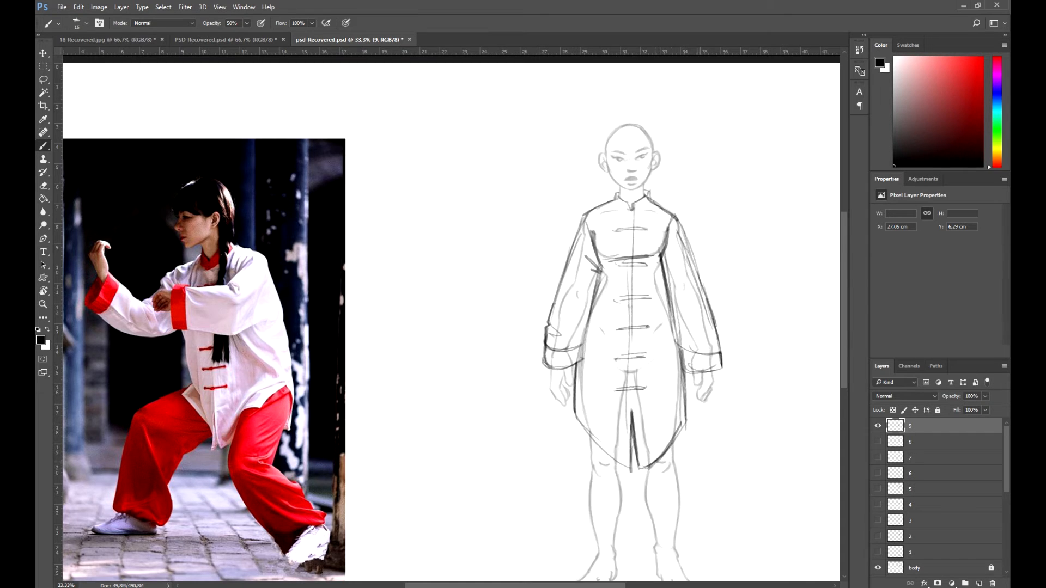
Sketch loose straight trousers from under the jacket hem down to the ankles, with inner and outer leg lines and cuffs
{"action": "scroll", "coordinate": [632, 327], "scroll_direction": "down", "scroll_amount": 2}
{"action": "left_click_drag", "start_coordinate": [587, 330], "coordinate": [581, 444]}
{"action": "left_click_drag", "start_coordinate": [580, 451], "coordinate": [621, 458]}
{"action": "left_click_drag", "start_coordinate": [633, 366], "coordinate": [632, 450]}
{"action": "mouse_move", "coordinate": [645, 358]}
{"action": "left_mouse_down"}
{"action": "mouse_move", "coordinate": [646, 450]}
{"action": "mouse_move", "coordinate": [685, 450]}
{"action": "left_mouse_up"}
{"action": "mouse_move", "coordinate": [688, 321]}
{"action": "left_mouse_down"}
{"action": "mouse_move", "coordinate": [691, 458]}
{"action": "mouse_move", "coordinate": [690, 444]}
{"action": "left_mouse_up"}
{"action": "mouse_move", "coordinate": [585, 323]}
{"action": "left_mouse_down"}
{"action": "mouse_move", "coordinate": [578, 457]}
{"action": "mouse_move", "coordinate": [632, 458]}
{"action": "mouse_move", "coordinate": [607, 475]}
{"action": "left_mouse_up"}
Sketch low slip-on shoes over both feet below the straight trouser cuffs
{"action": "left_click_drag", "start_coordinate": [587, 467], "coordinate": [613, 485]}
{"action": "mouse_move", "coordinate": [658, 455]}
{"action": "left_mouse_down"}
{"action": "mouse_move", "coordinate": [661, 476]}
{"action": "mouse_move", "coordinate": [692, 486]}
{"action": "left_mouse_up"}
{"action": "left_click_drag", "start_coordinate": [661, 480], "coordinate": [690, 488]}
{"action": "left_click_drag", "start_coordinate": [658, 458], "coordinate": [663, 486]}
{"action": "left_click_drag", "start_coordinate": [668, 473], "coordinate": [685, 477]}
Draw hair with a short parted fringe and a braid hanging behind the left ear to the shoulder, erasing overlaps
{"action": "scroll", "coordinate": [675, 474], "scroll_direction": "up", "scroll_amount": 3}
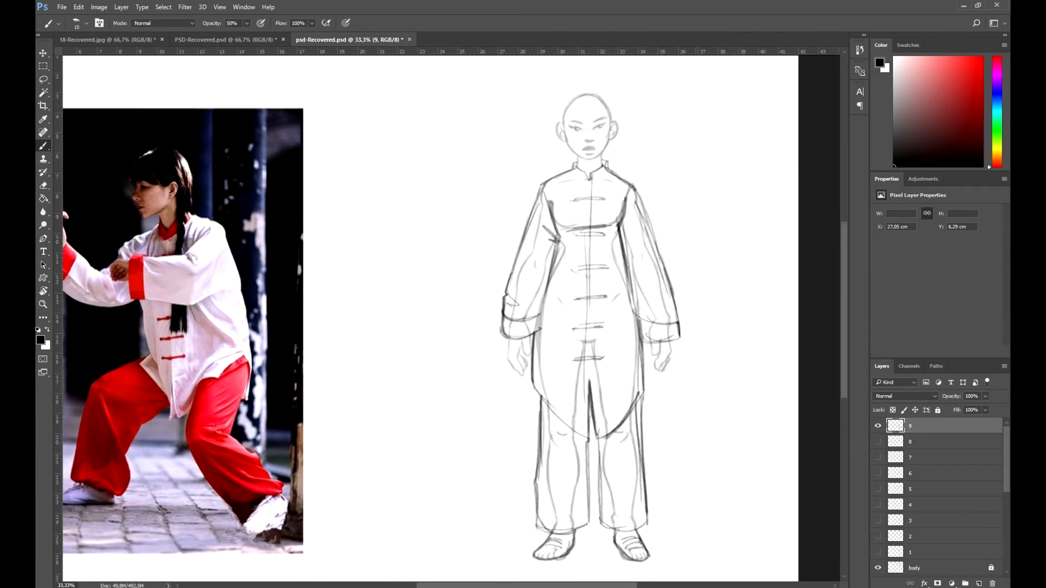
{"action": "left_click_drag", "start_coordinate": [614, 182], "coordinate": [599, 197]}
{"action": "mouse_move", "coordinate": [601, 184]}
{"action": "left_mouse_down"}
{"action": "mouse_move", "coordinate": [635, 169]}
{"action": "mouse_move", "coordinate": [652, 226]}
{"action": "left_mouse_up"}
{"action": "mouse_move", "coordinate": [620, 169]}
{"action": "left_mouse_down"}
{"action": "mouse_move", "coordinate": [591, 196]}
{"action": "mouse_move", "coordinate": [643, 250]}
{"action": "mouse_move", "coordinate": [633, 247]}
{"action": "left_mouse_up"}
{"action": "left_click_drag", "start_coordinate": [645, 220], "coordinate": [644, 245]}
{"action": "key", "text": "e"}
{"action": "key", "text": "b"}
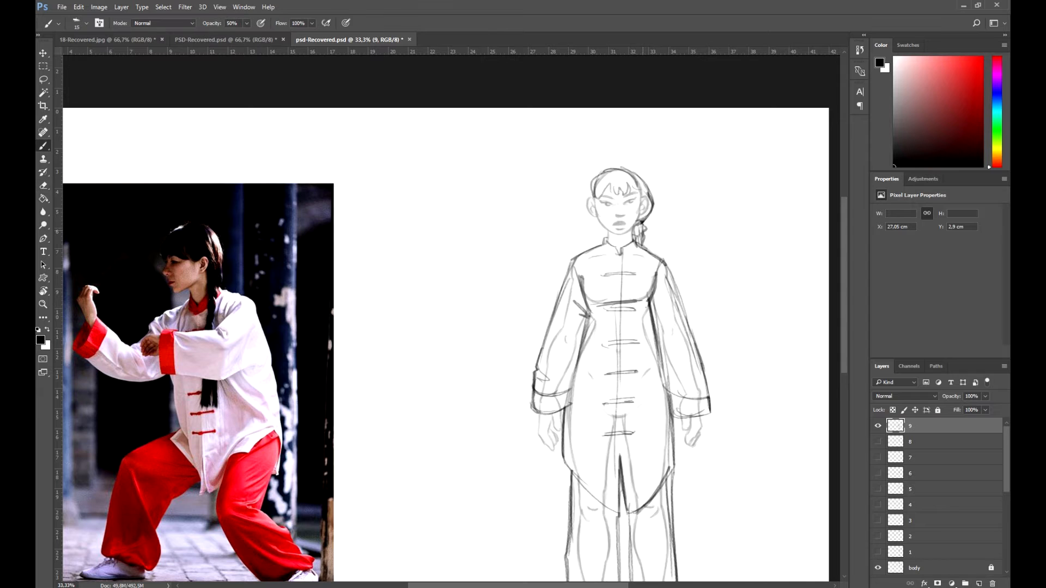
Create a new layer named 10 above the previous outfit layer
{"action": "key", "text": "ctrl+minus"}
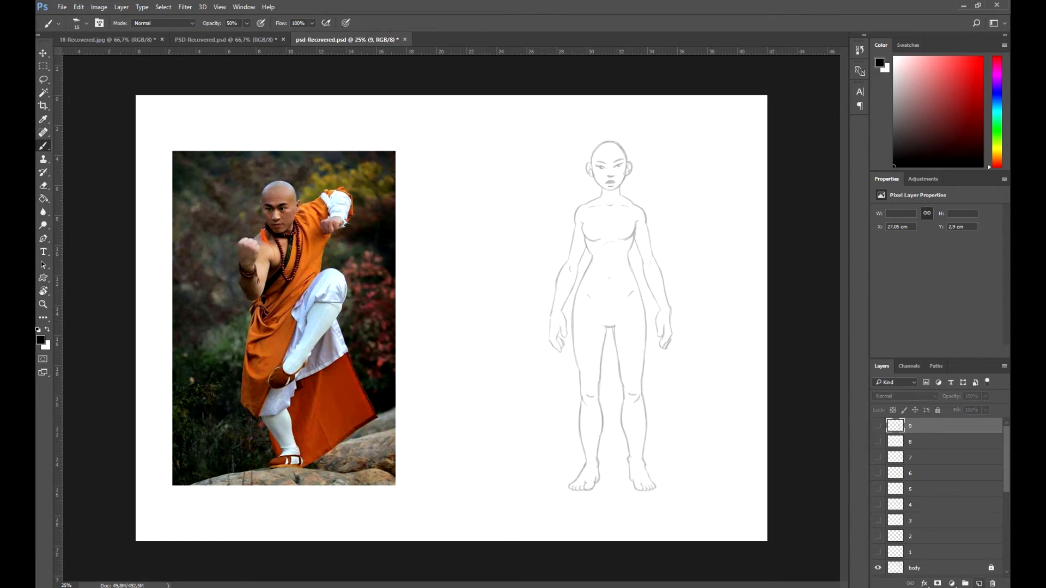
{"action": "type", "text": "0"}
{"action": "key", "text": "Return"}
Sketch the monk robe's diagonal one-shoulder neckline and the bunched knot on the right side of the waist
{"action": "key", "text": "ctrl+plus"}
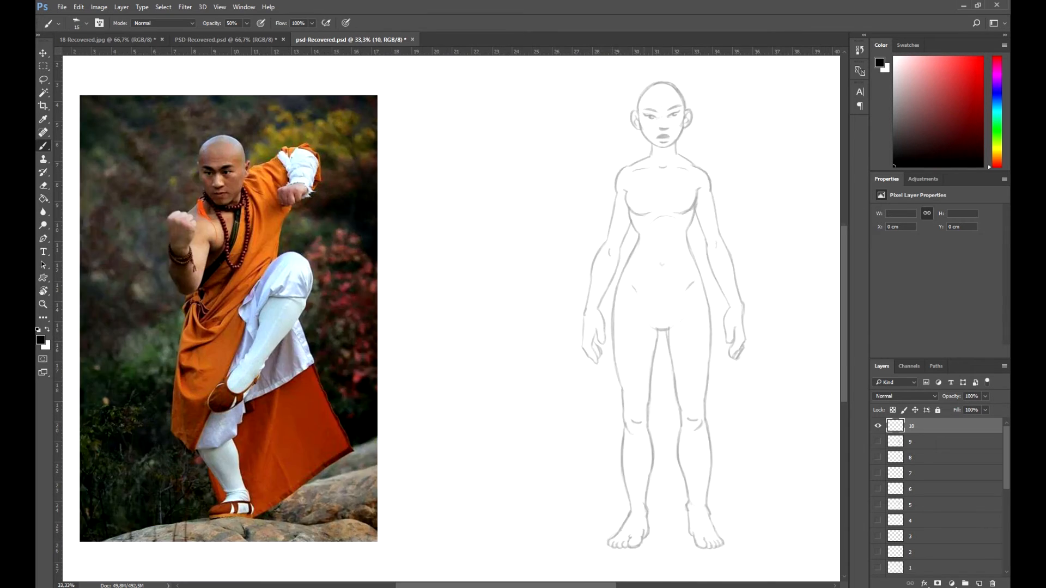
{"action": "mouse_move", "coordinate": [640, 185]}
{"action": "left_mouse_down"}
{"action": "mouse_move", "coordinate": [583, 229]}
{"action": "mouse_move", "coordinate": [600, 220]}
{"action": "left_mouse_up"}
{"action": "mouse_move", "coordinate": [645, 194]}
{"action": "left_mouse_down"}
{"action": "mouse_move", "coordinate": [586, 233]}
{"action": "mouse_move", "coordinate": [595, 264]}
{"action": "left_mouse_up"}
{"action": "left_click_drag", "start_coordinate": [585, 260], "coordinate": [607, 285]}
{"action": "mouse_move", "coordinate": [592, 266]}
{"action": "left_mouse_down"}
{"action": "mouse_move", "coordinate": [614, 276]}
{"action": "mouse_move", "coordinate": [587, 281]}
{"action": "left_mouse_up"}
Sketch the robe's waistline and long wrap skirt with a diagonal front edge running from the left hip to the right shin
{"action": "mouse_move", "coordinate": [581, 289]}
{"action": "left_mouse_down"}
{"action": "mouse_move", "coordinate": [592, 292]}
{"action": "mouse_move", "coordinate": [574, 330]}
{"action": "left_mouse_up"}
{"action": "mouse_move", "coordinate": [584, 295]}
{"action": "left_mouse_down"}
{"action": "mouse_move", "coordinate": [621, 283]}
{"action": "mouse_move", "coordinate": [569, 493]}
{"action": "mouse_move", "coordinate": [664, 341]}
{"action": "left_mouse_up"}
{"action": "left_click_drag", "start_coordinate": [648, 241], "coordinate": [664, 499]}
{"action": "left_click_drag", "start_coordinate": [674, 324], "coordinate": [671, 487]}
{"action": "left_click_drag", "start_coordinate": [663, 339], "coordinate": [667, 389]}
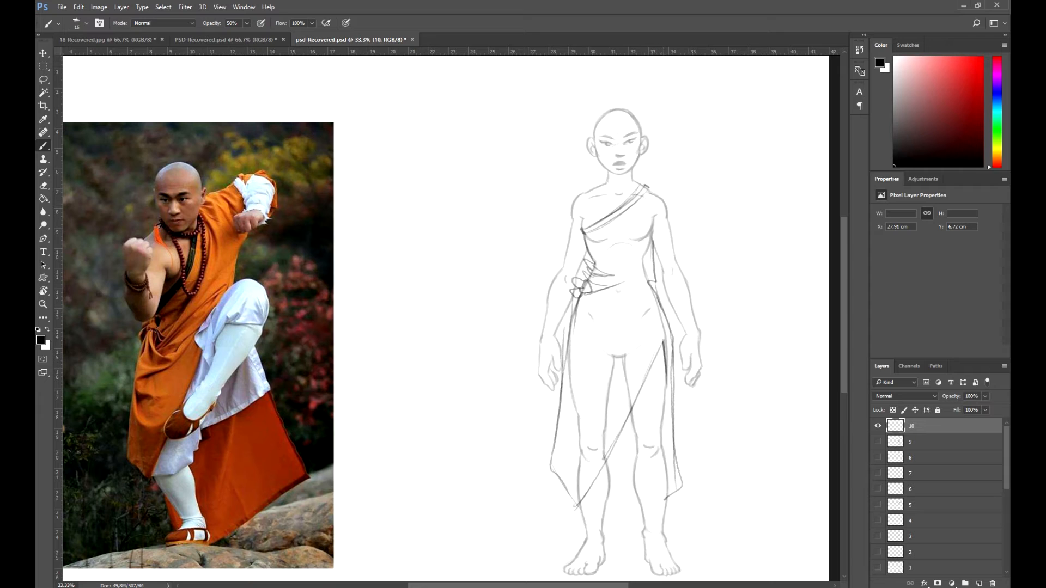
Draw a long loose sleeve with a flared cuff on the figure's left arm and darken its shoulder and armpit lines
{"action": "left_click_drag", "start_coordinate": [667, 208], "coordinate": [706, 327]}
{"action": "left_click_drag", "start_coordinate": [671, 355], "coordinate": [711, 349]}
{"action": "mouse_move", "coordinate": [665, 215]}
{"action": "left_mouse_down"}
{"action": "mouse_move", "coordinate": [651, 248]}
{"action": "mouse_move", "coordinate": [685, 269]}
{"action": "left_mouse_up"}
{"action": "left_click_drag", "start_coordinate": [654, 218], "coordinate": [652, 247]}
{"action": "left_click_drag", "start_coordinate": [674, 360], "coordinate": [703, 354]}
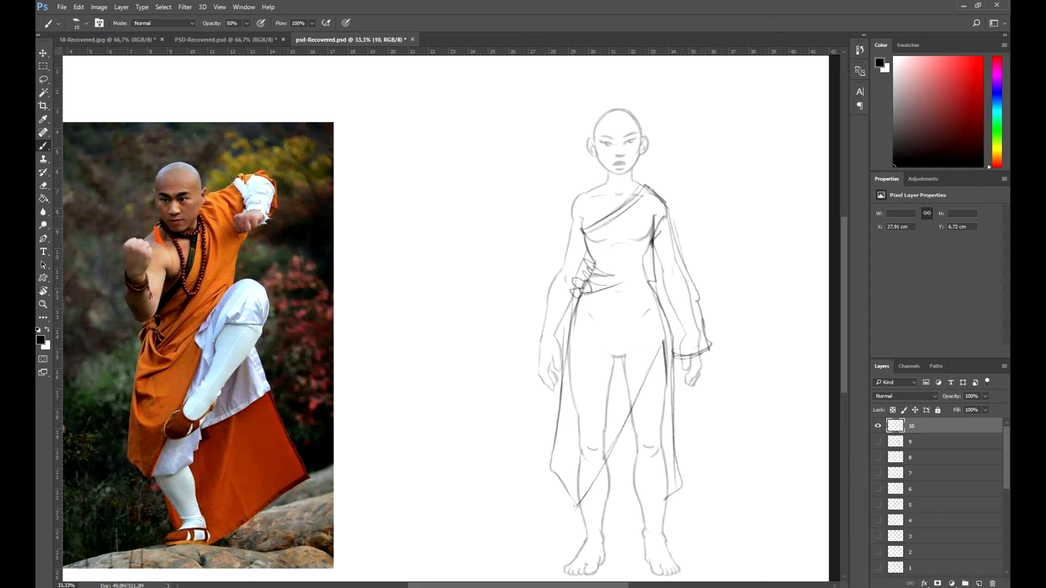
Darken the robe's side edges, add folds across the chest, and refine the lower hem between and beside the legs
{"action": "left_click_drag", "start_coordinate": [584, 240], "coordinate": [566, 346]}
{"action": "left_click_drag", "start_coordinate": [652, 218], "coordinate": [648, 304]}
{"action": "left_click_drag", "start_coordinate": [601, 253], "coordinate": [646, 241]}
{"action": "left_click_drag", "start_coordinate": [568, 445], "coordinate": [548, 470]}
{"action": "mouse_move", "coordinate": [564, 422]}
{"action": "left_mouse_down"}
{"action": "mouse_move", "coordinate": [573, 511]}
{"action": "mouse_move", "coordinate": [631, 501]}
{"action": "left_mouse_up"}
{"action": "left_click_drag", "start_coordinate": [675, 479], "coordinate": [675, 495]}
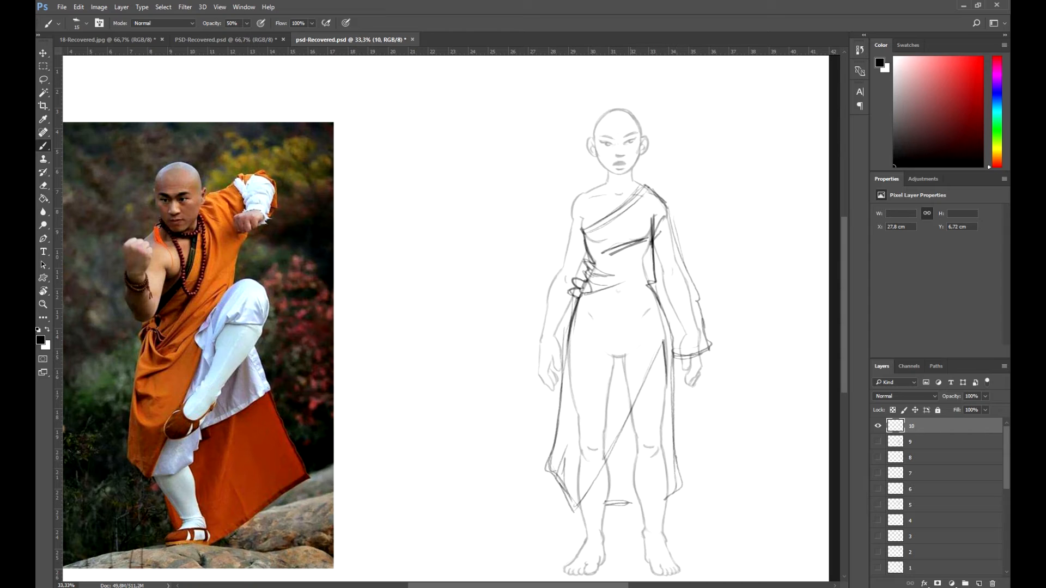
Add a second line along the wrap skirt's diagonal front edge and a short fold at the waist
{"action": "left_click_drag", "start_coordinate": [662, 338], "coordinate": [581, 476]}
{"action": "left_click_drag", "start_coordinate": [581, 325], "coordinate": [642, 288]}
{"action": "key", "text": "ctrl+alt+z"}
{"action": "key", "text": "ctrl+alt+z"}
{"action": "left_click_drag", "start_coordinate": [614, 297], "coordinate": [639, 290]}
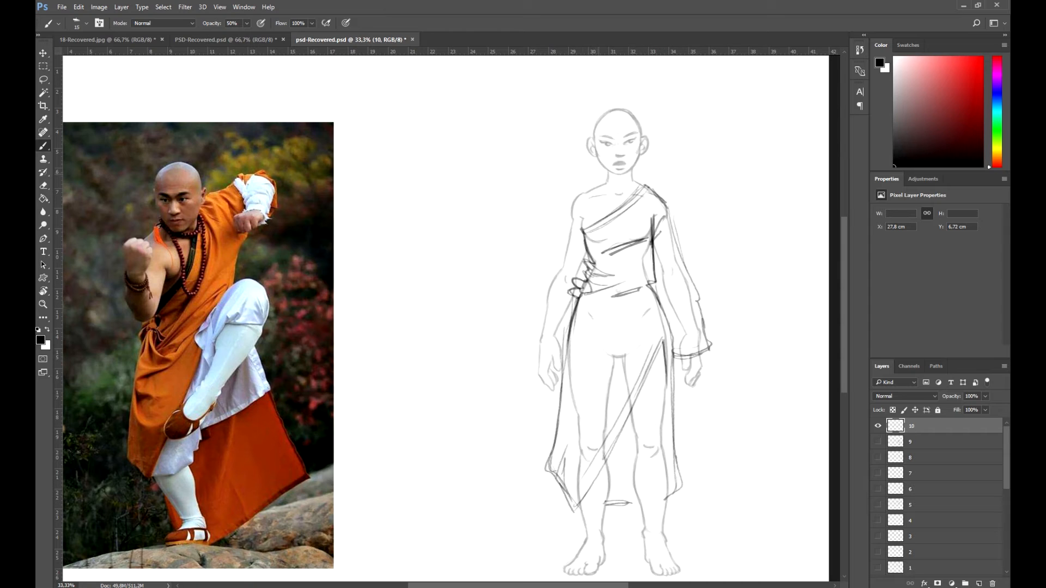
Sketch a beaded bracelet on the right wrist, with a short and a long bead necklace around the neck
{"action": "left_click_drag", "start_coordinate": [537, 336], "coordinate": [558, 331]}
{"action": "mouse_move", "coordinate": [601, 186]}
{"action": "left_mouse_down"}
{"action": "mouse_move", "coordinate": [615, 263]}
{"action": "mouse_move", "coordinate": [635, 183]}
{"action": "mouse_move", "coordinate": [601, 191]}
{"action": "left_mouse_up"}
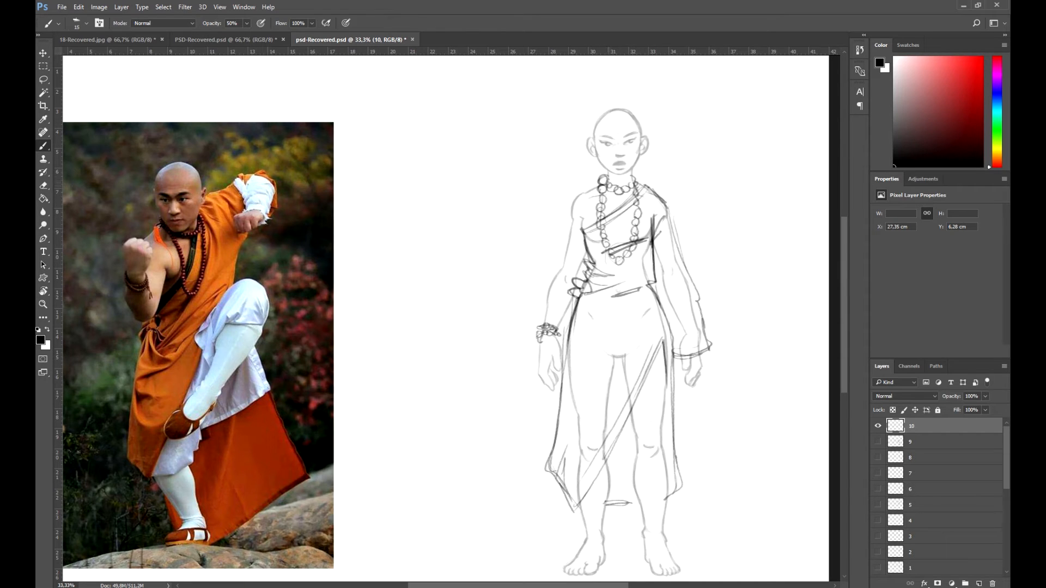
Sketch the trouser legs under the robe, gathered into bunched cuffs just below both knees
{"action": "scroll", "coordinate": [451, 314], "scroll_direction": "down", "scroll_amount": 2}
{"action": "mouse_move", "coordinate": [633, 368]}
{"action": "left_mouse_down"}
{"action": "mouse_move", "coordinate": [630, 398]}
{"action": "mouse_move", "coordinate": [673, 436]}
{"action": "left_mouse_up"}
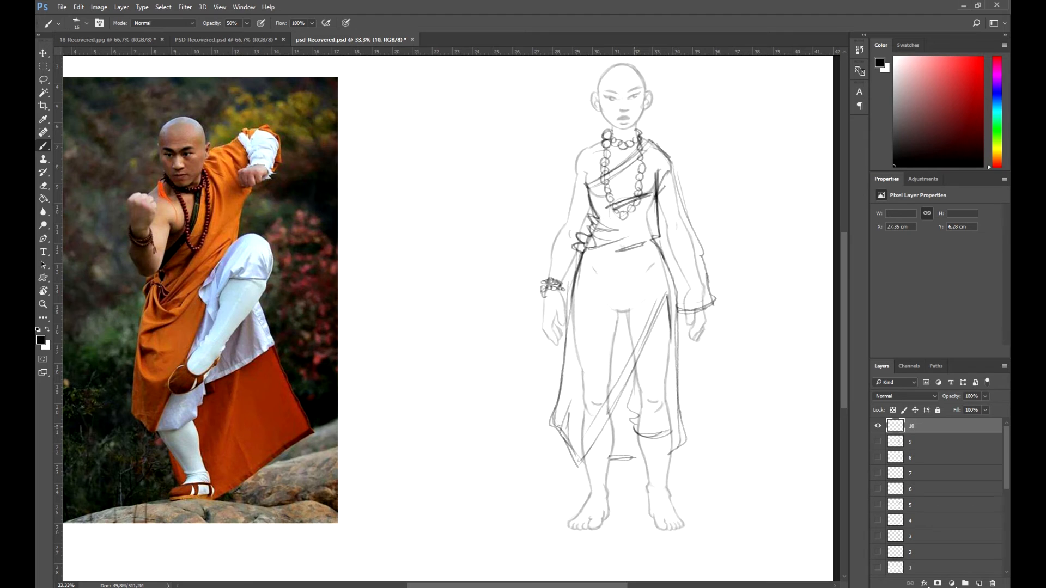
{"action": "left_click_drag", "start_coordinate": [669, 311], "coordinate": [673, 436]}
{"action": "left_click_drag", "start_coordinate": [629, 370], "coordinate": [637, 436]}
{"action": "left_click_drag", "start_coordinate": [611, 402], "coordinate": [597, 440]}
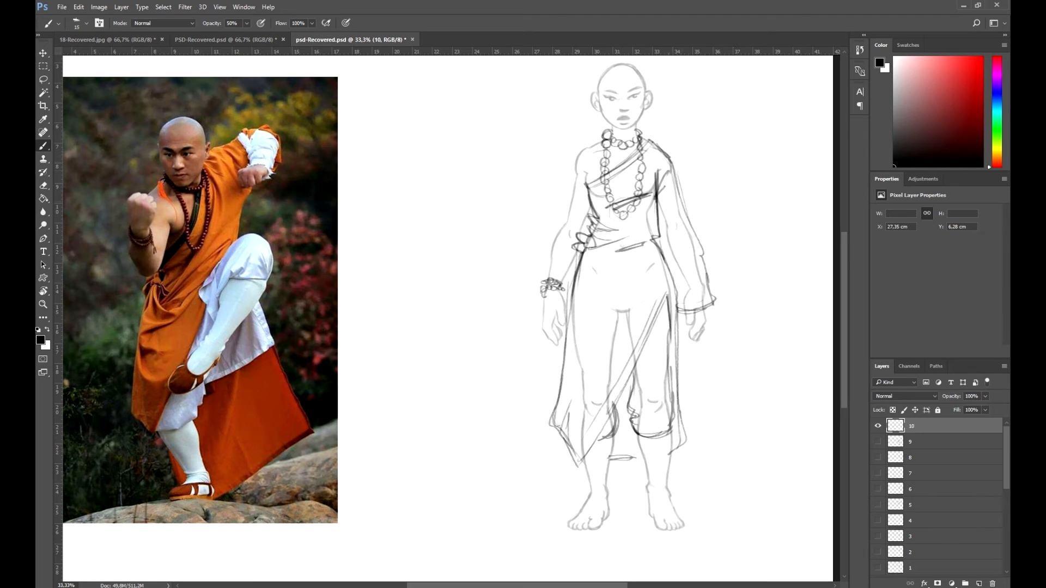
Darken the long sleeve's outer edge and erase the overlapping lines around the robe's waist knot
{"action": "left_click_drag", "start_coordinate": [668, 154], "coordinate": [704, 272]}
{"action": "key", "text": "e"}
{"action": "key", "text": "b"}
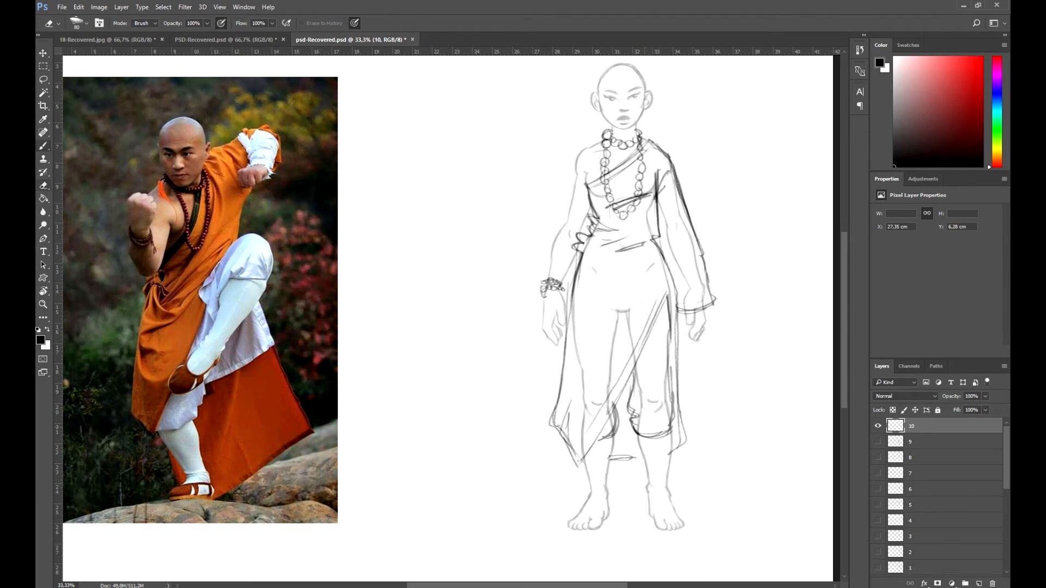
Draw low open shoes on both feet and close-fitting stockings from the gathered trouser cuffs down to the ankles
{"action": "mouse_move", "coordinate": [614, 438]}
{"action": "left_mouse_down"}
{"action": "mouse_move", "coordinate": [607, 490]}
{"action": "mouse_move", "coordinate": [569, 522]}
{"action": "mouse_move", "coordinate": [610, 509]}
{"action": "mouse_move", "coordinate": [660, 531]}
{"action": "mouse_move", "coordinate": [684, 515]}
{"action": "left_mouse_up"}
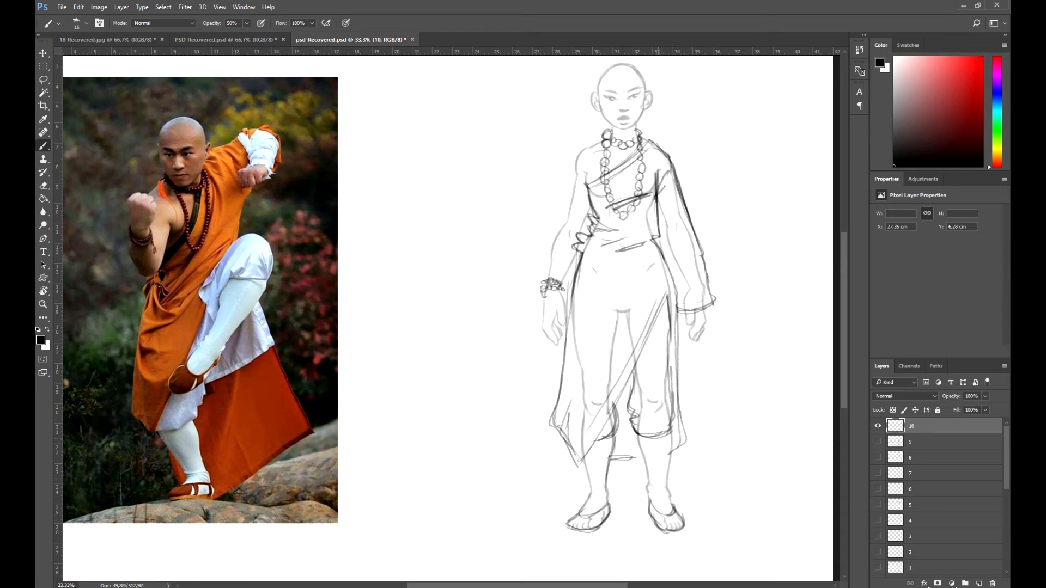
{"action": "left_click_drag", "start_coordinate": [660, 434], "coordinate": [663, 517]}
{"action": "key", "text": "ctrl+z"}
{"action": "left_click_drag", "start_coordinate": [660, 479], "coordinate": [668, 518]}
{"action": "key", "text": "ctrl+z"}
{"action": "mouse_move", "coordinate": [594, 447]}
{"action": "left_mouse_down"}
{"action": "mouse_move", "coordinate": [583, 517]}
{"action": "mouse_move", "coordinate": [593, 500]}
{"action": "mouse_move", "coordinate": [605, 505]}
{"action": "left_mouse_up"}
{"action": "left_click_drag", "start_coordinate": [593, 454], "coordinate": [574, 526]}
{"action": "left_click_drag", "start_coordinate": [649, 433], "coordinate": [638, 494]}
{"action": "left_click_drag", "start_coordinate": [672, 428], "coordinate": [659, 522]}
Erase the angular outer edge of the robe skirt on the figure's right and redraw it as a curve down to the shin
{"action": "key", "text": "e"}
{"action": "left_click_drag", "start_coordinate": [549, 406], "coordinate": [567, 492]}
{"action": "key", "text": "b"}
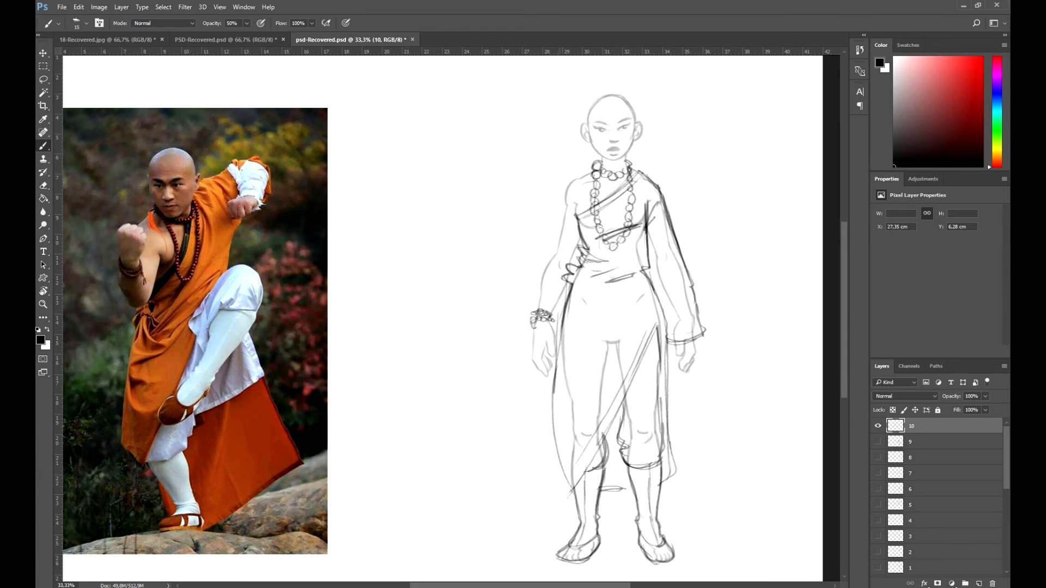
{"action": "left_click_drag", "start_coordinate": [556, 366], "coordinate": [575, 498]}
{"action": "left_click_drag", "start_coordinate": [577, 498], "coordinate": [568, 509]}
Darken the long sleeve's flared cuff and the robe skirt's outer edge and hem on the figure's left
{"action": "mouse_move", "coordinate": [643, 320]}
{"action": "left_mouse_down"}
{"action": "mouse_move", "coordinate": [637, 367]}
{"action": "mouse_move", "coordinate": [687, 367]}
{"action": "left_mouse_up"}
{"action": "left_click_drag", "start_coordinate": [648, 375], "coordinate": [650, 476]}
{"action": "left_click_drag", "start_coordinate": [651, 420], "coordinate": [645, 520]}
{"action": "mouse_move", "coordinate": [646, 468]}
{"action": "left_mouse_down"}
{"action": "mouse_move", "coordinate": [632, 500]}
{"action": "mouse_move", "coordinate": [638, 471]}
{"action": "left_mouse_up"}
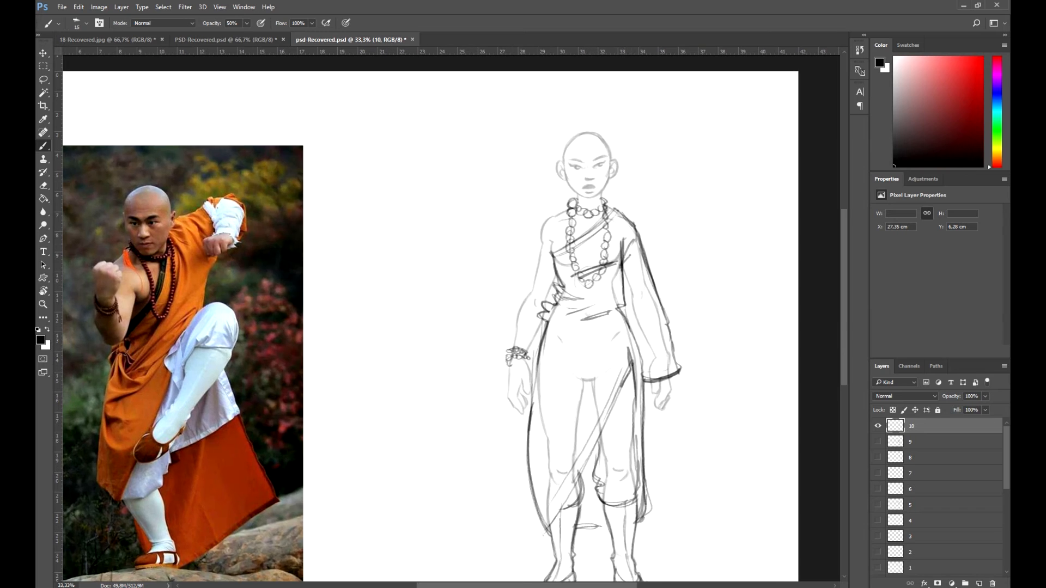
Hide the clothing reference photos and outfit layer 10
{"action": "key", "text": "ctrl+minus"}
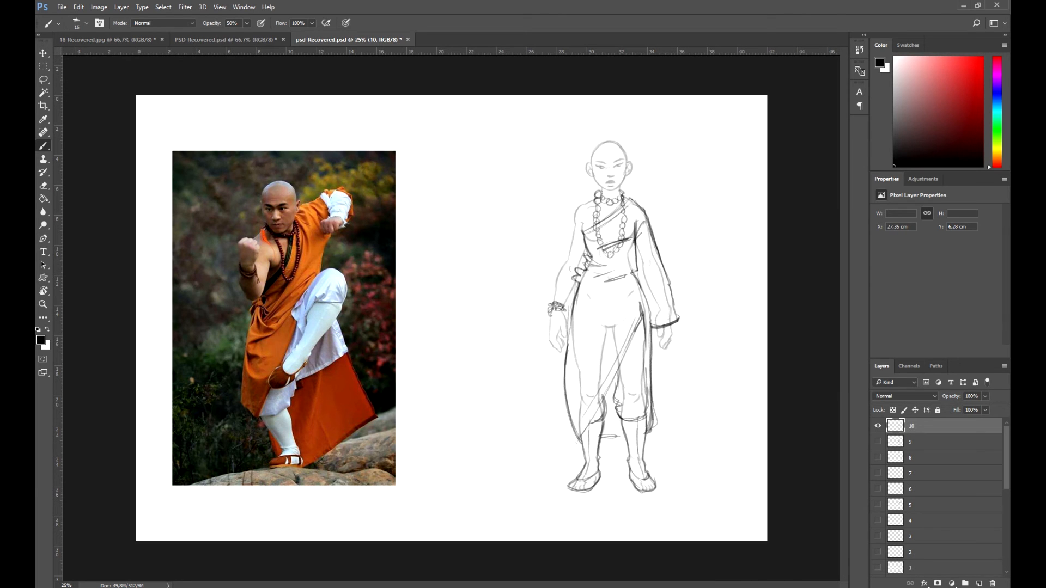
{"action": "scroll", "coordinate": [877, 453], "scroll_direction": "down", "scroll_amount": 10}
{"action": "scroll", "coordinate": [878, 453], "scroll_direction": "up", "scroll_amount": 3}
{"action": "left_click", "coordinate": [877, 453]}
{"action": "scroll", "coordinate": [877, 453], "scroll_direction": "up", "scroll_amount": 8}
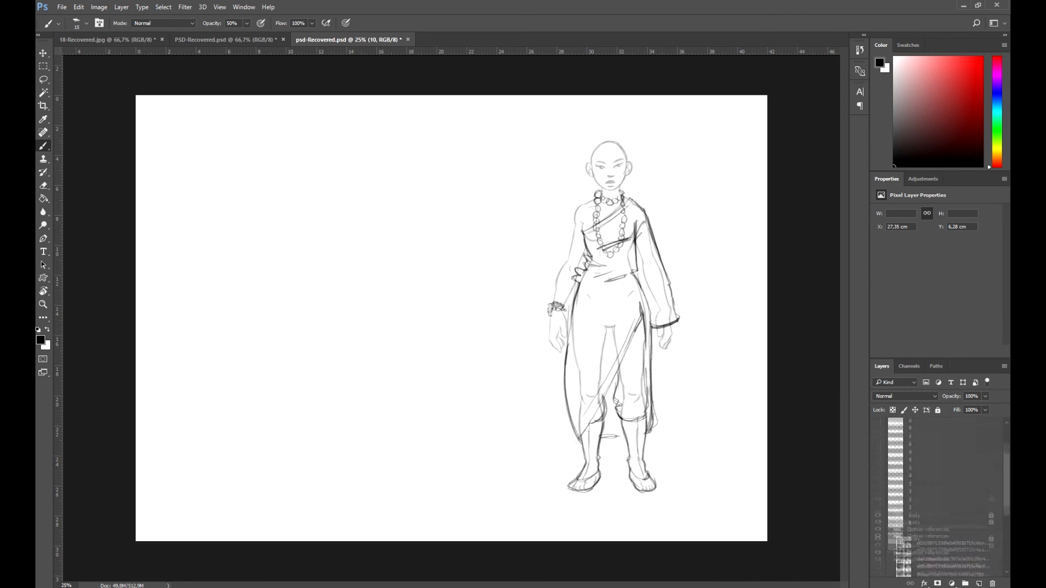
{"action": "left_click", "coordinate": [877, 426]}
Show and hide the earlier outfit layers one at a time to compare the designs, ending with layer 1 displayed
{"action": "left_click", "coordinate": [877, 442]}
{"action": "left_click", "coordinate": [877, 441]}
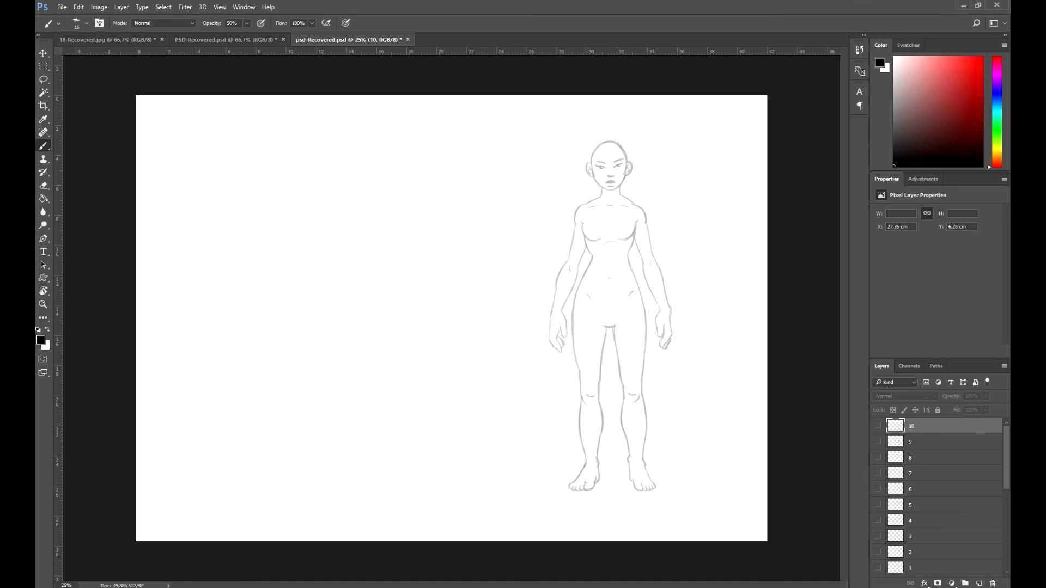
{"action": "left_click", "coordinate": [877, 458]}
{"action": "left_click", "coordinate": [878, 457]}
{"action": "left_click", "coordinate": [877, 474]}
{"action": "left_click", "coordinate": [878, 473]}
{"action": "left_click", "coordinate": [877, 489]}
{"action": "left_click", "coordinate": [877, 490]}
{"action": "left_click", "coordinate": [878, 505]}
{"action": "left_click", "coordinate": [877, 504]}
{"action": "left_click", "coordinate": [877, 553]}
{"action": "left_click", "coordinate": [878, 552]}
{"action": "left_click", "coordinate": [877, 568]}
{"action": "left_click", "coordinate": [877, 568]}
{"action": "left_click", "coordinate": [878, 568]}
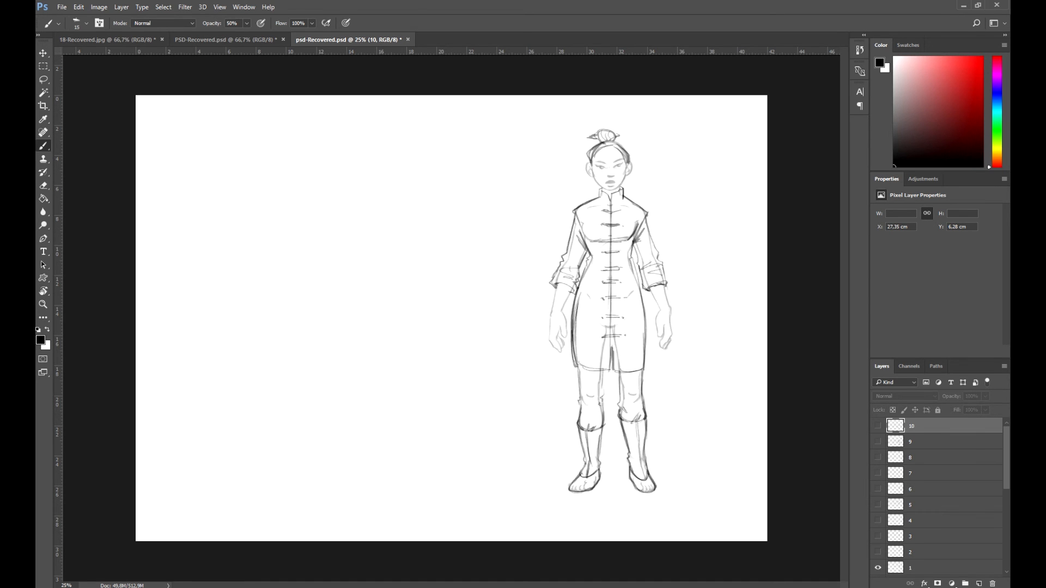